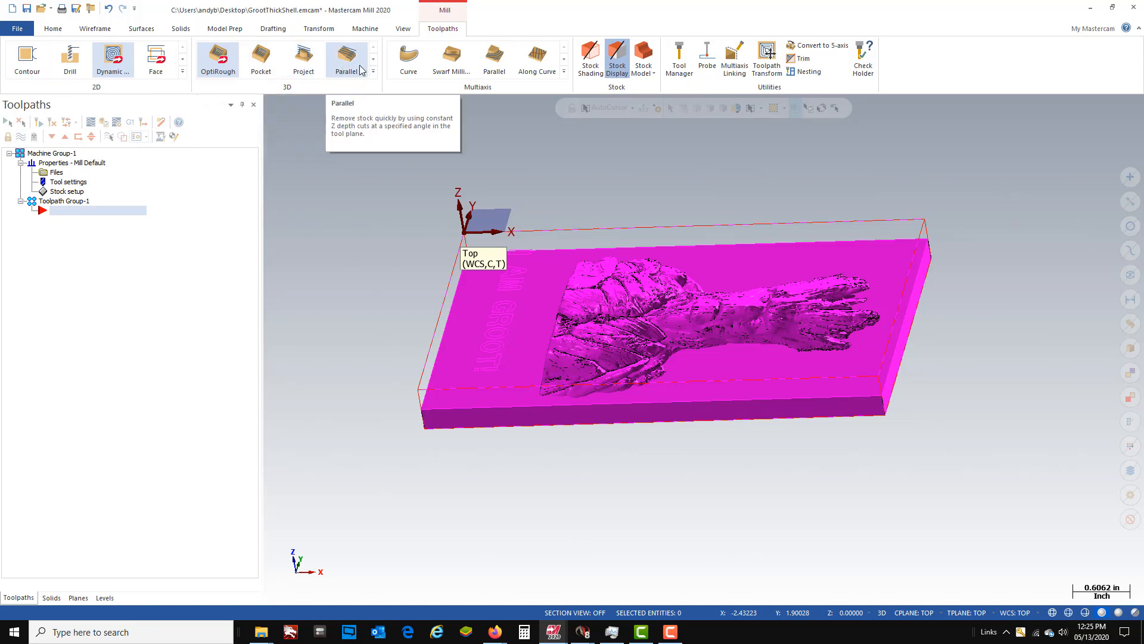
- Start an OptiRough toolpath and select the entire Groot relief plaque model as its machining geometry
{"action": "left_click", "coordinate": [208, 60]}
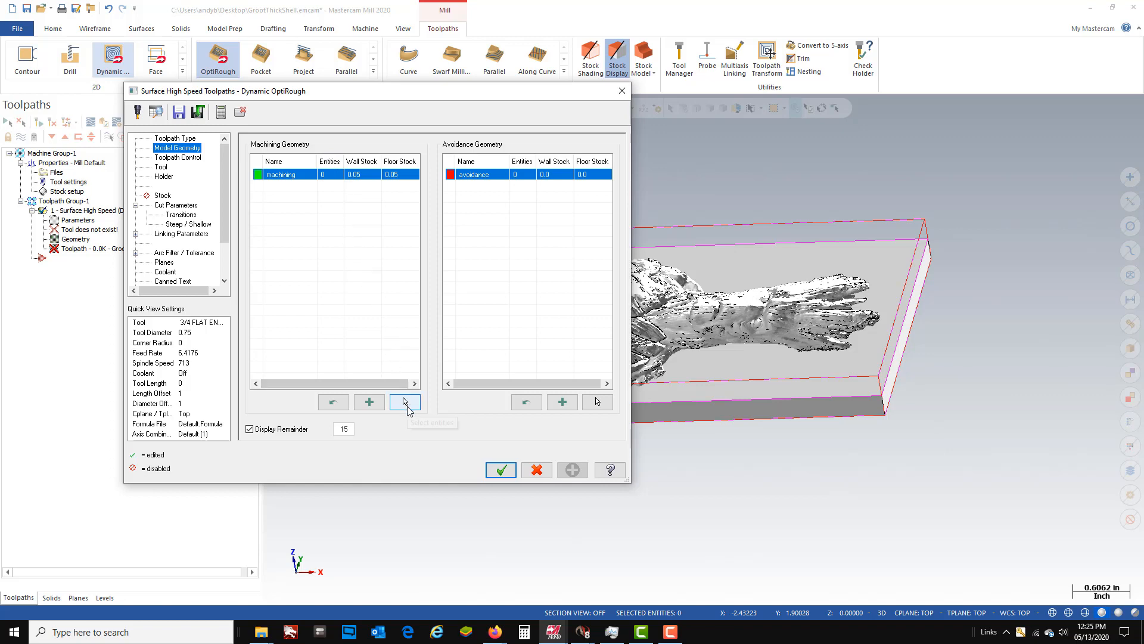
{"action": "left_click", "coordinate": [405, 402]}
{"action": "left_click_drag", "start_coordinate": [374, 214], "coordinate": [1003, 479]}
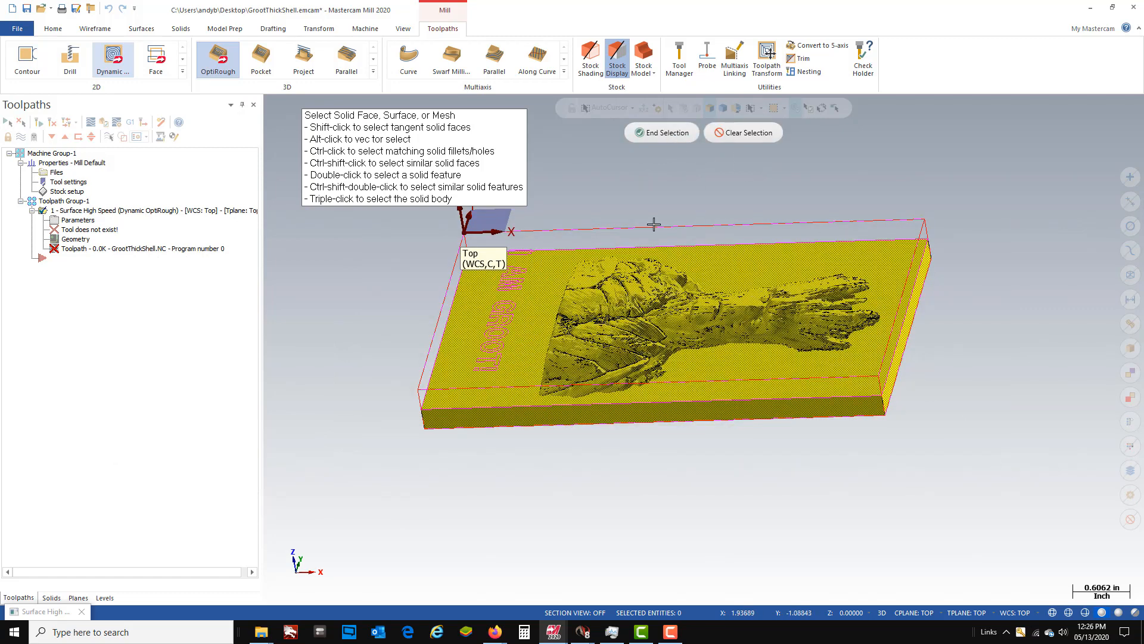
{"action": "left_click", "coordinate": [660, 133]}
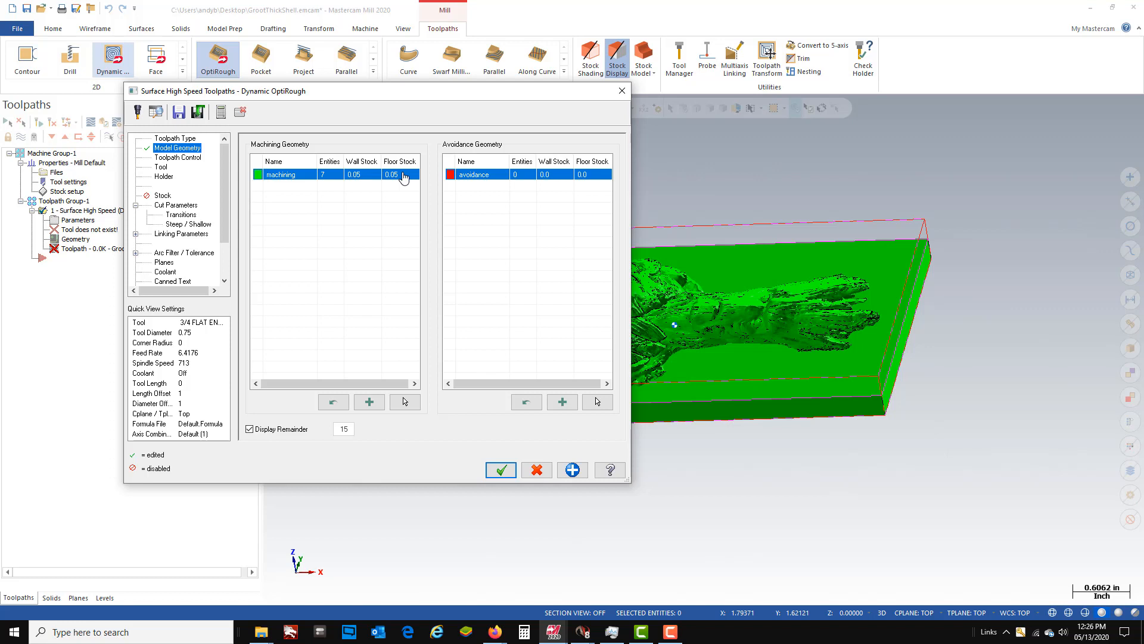
- Set both the wall stock and the floor stock of the machining geometry to 0.015
{"action": "double_click", "coordinate": [356, 175]}
{"action": "type", "text": ".01"}
{"action": "left_click", "coordinate": [401, 180]}
{"action": "double_click", "coordinate": [399, 179]}
{"action": "type", "text": ".015"}
{"action": "key", "text": "Return"}
- Choose the 1/4 flat endmill from the Mill_Inch tool library for the OptiRough toolpath
{"action": "left_click", "coordinate": [171, 159]}
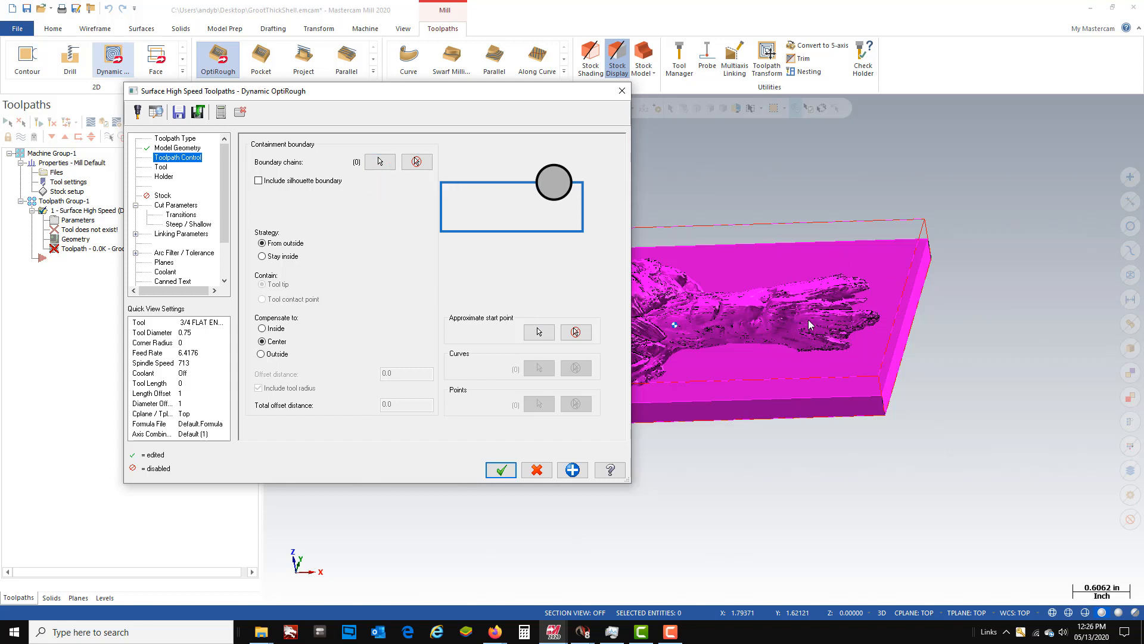
{"action": "left_click", "coordinate": [161, 170]}
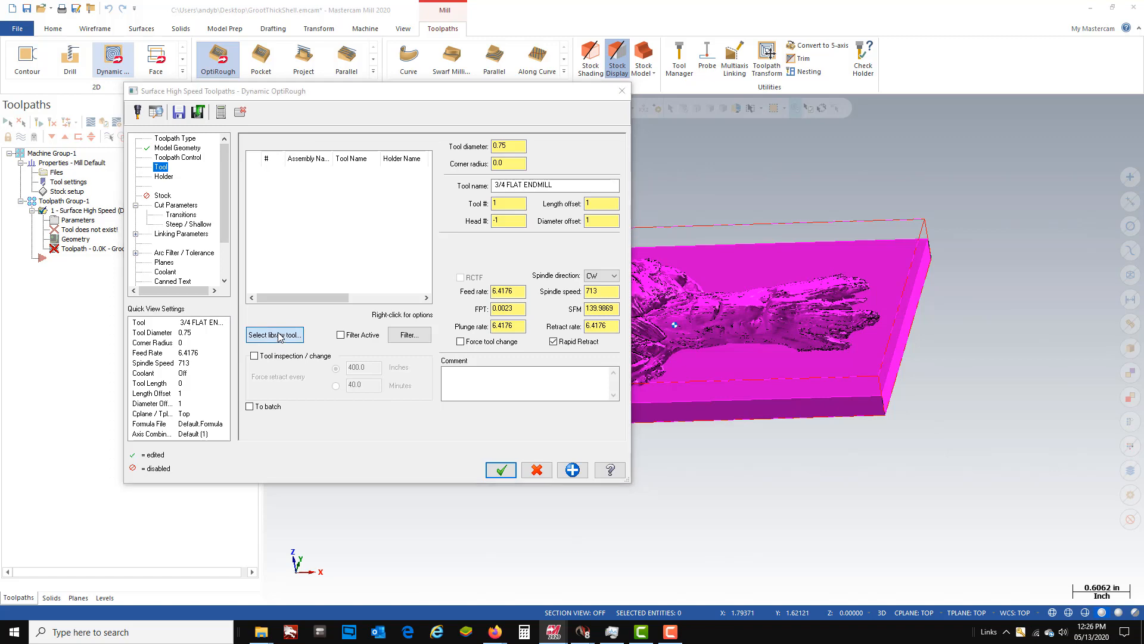
{"action": "left_click", "coordinate": [279, 337]}
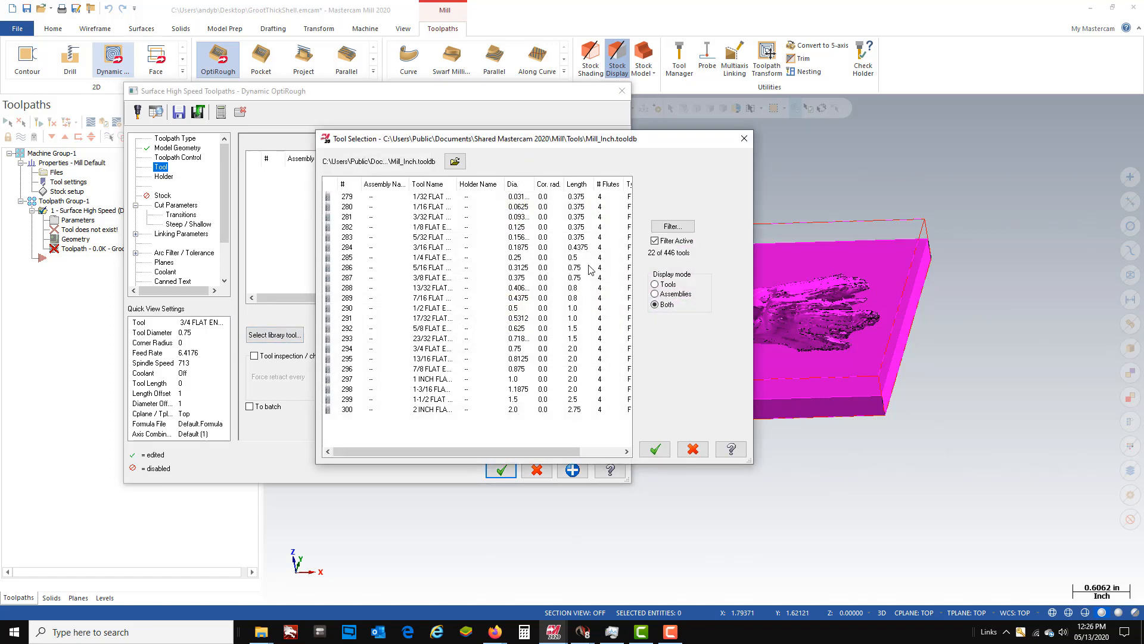
{"action": "left_click", "coordinate": [676, 228]}
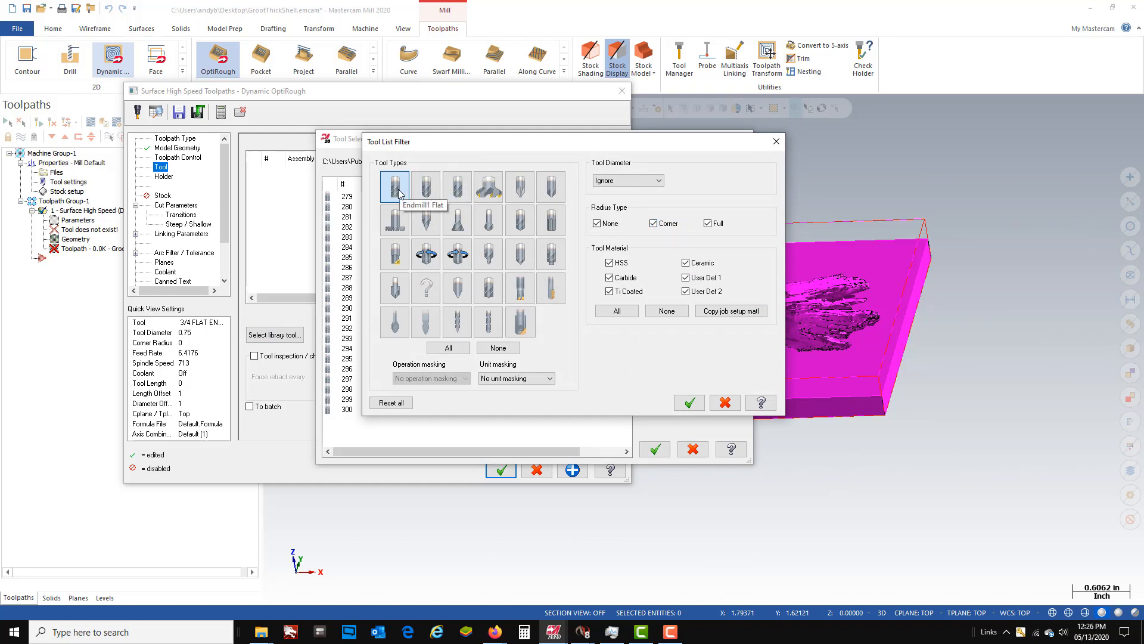
{"action": "left_click", "coordinate": [689, 404]}
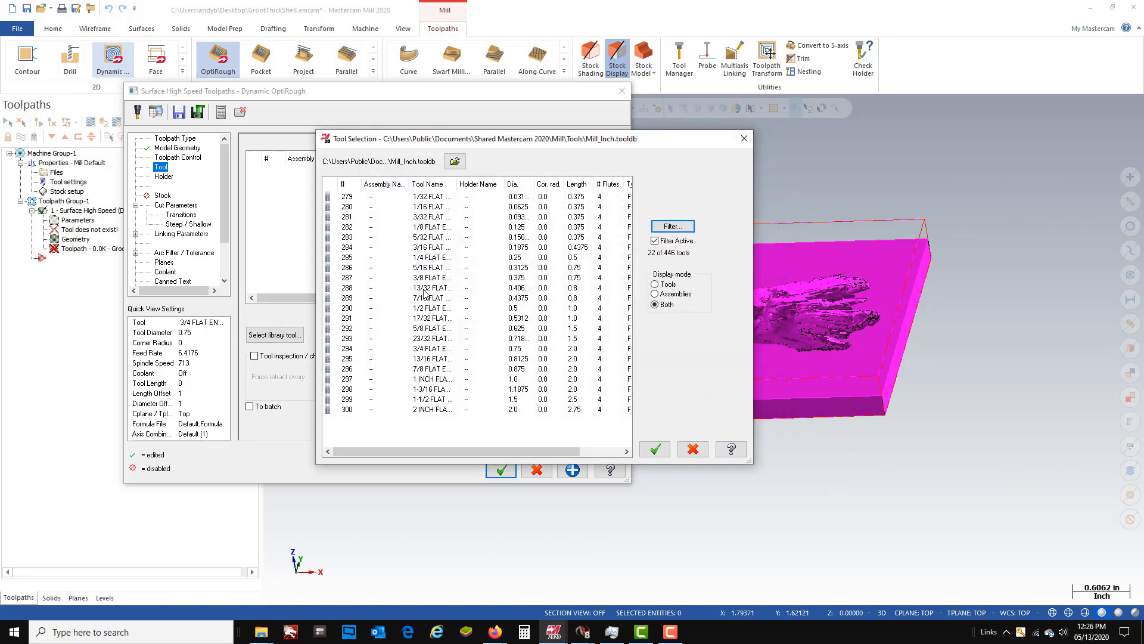
{"action": "left_click", "coordinate": [431, 257]}
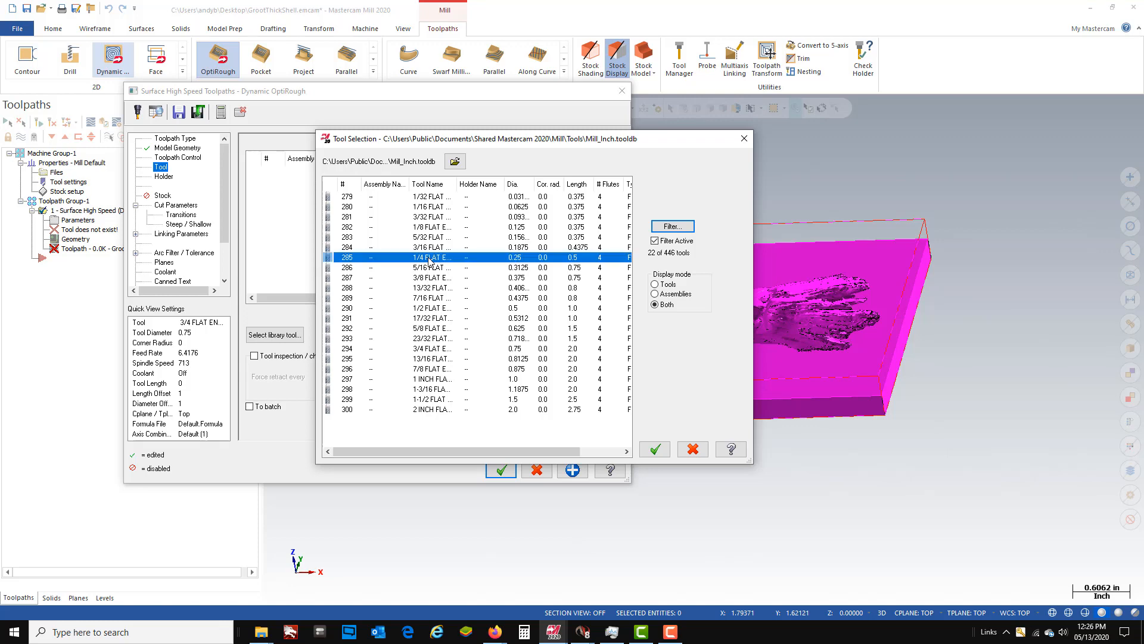
{"action": "left_click", "coordinate": [654, 450]}
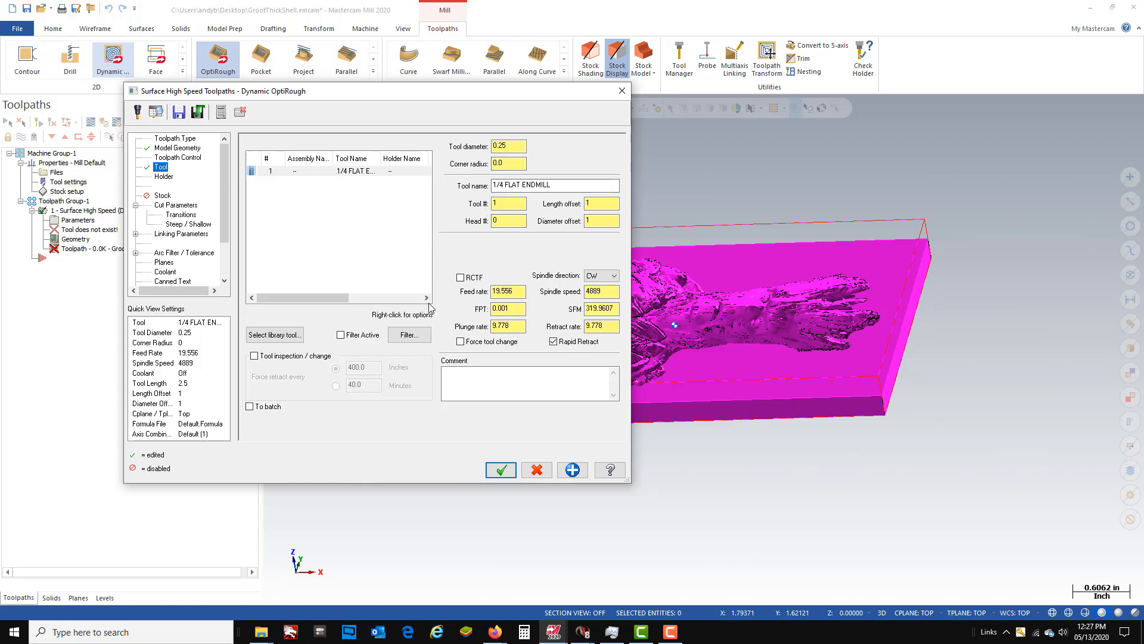
- Set the 1/4 flat endmill's spindle speed to 5000 and its feed per tooth to 0.0025
{"action": "double_click", "coordinate": [591, 291]}
{"action": "type", "text": "5000"}
{"action": "left_click", "coordinate": [514, 310]}
{"action": "double_click", "coordinate": [514, 309]}
{"action": "key", "text": "BackSpace"}
{"action": "type", "text": ".0025"}
{"action": "key", "text": "Return"}
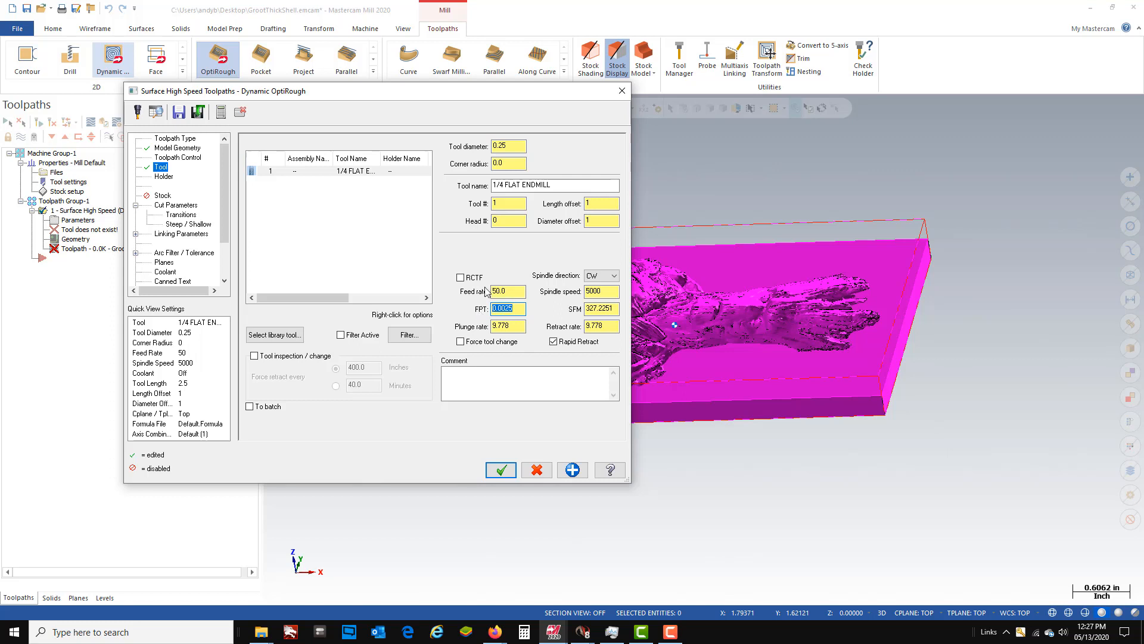
- Set both the plunge rate and the retract rate of the 1/4 flat endmill to 25
{"action": "left_click", "coordinate": [518, 327]}
{"action": "type", "text": "25"}
{"action": "left_click", "coordinate": [599, 326]}
{"action": "type", "text": "25"}
{"action": "key", "text": "Return"}
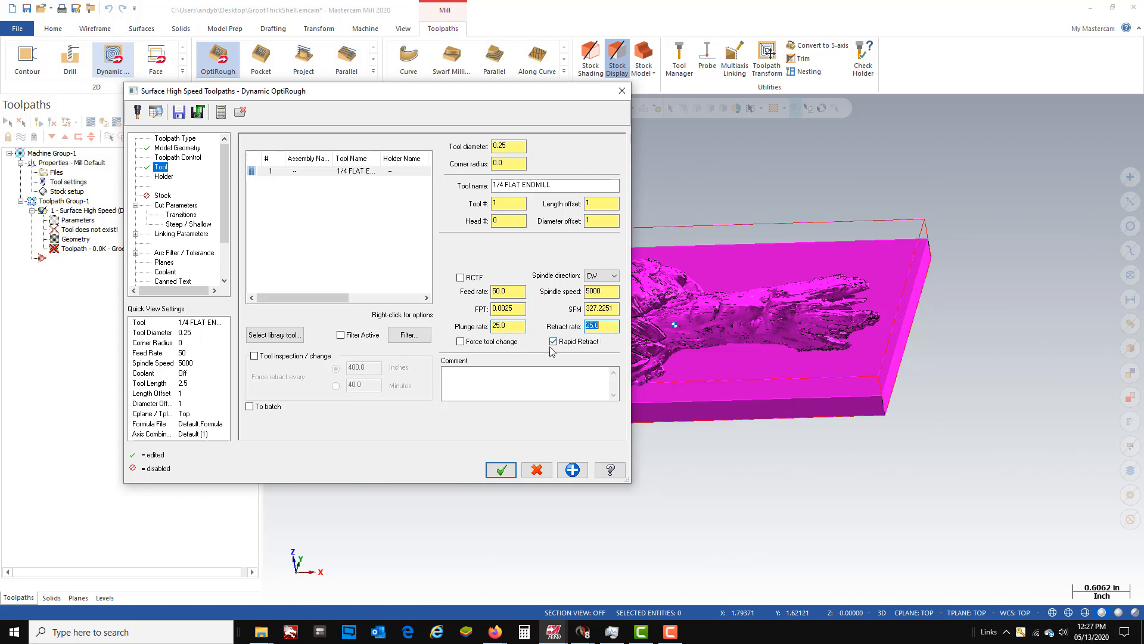
- Set the stepover in the cut parameters to 60 percent of the tool diameter
{"action": "left_click", "coordinate": [162, 206]}
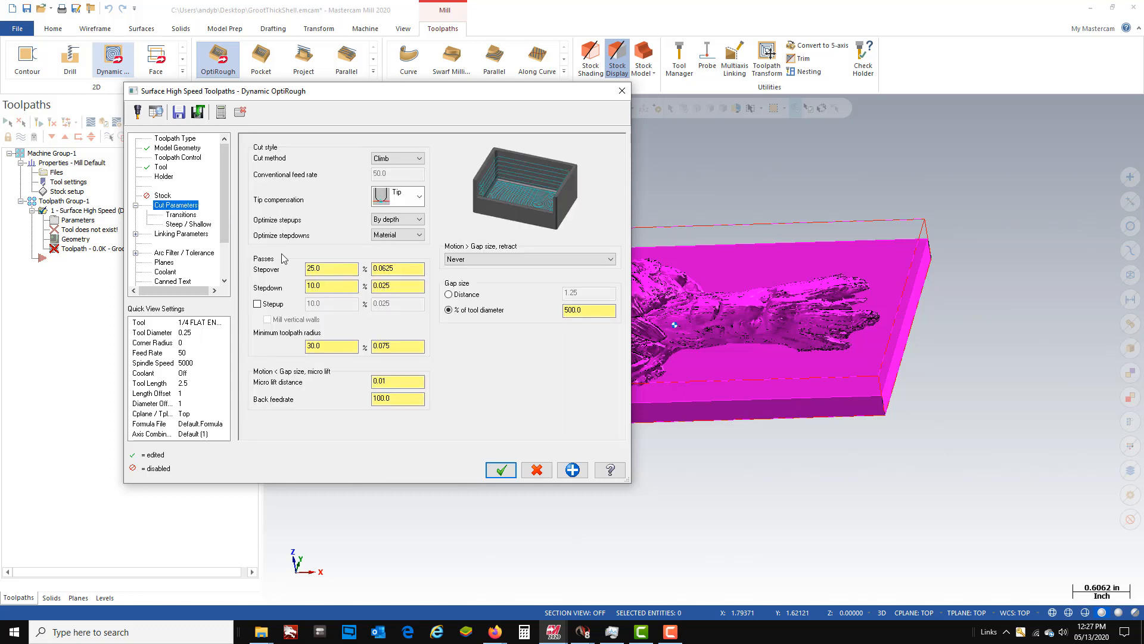
{"action": "double_click", "coordinate": [345, 268]}
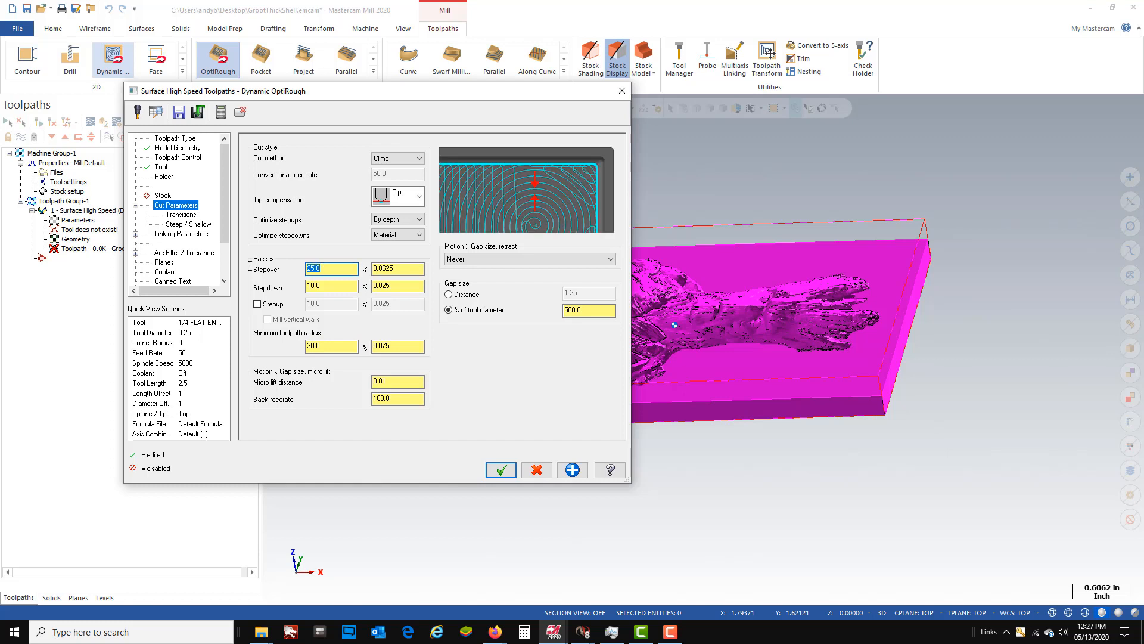
{"action": "type", "text": "60"}
{"action": "key", "text": "Return"}
{"action": "left_click", "coordinate": [331, 288]}
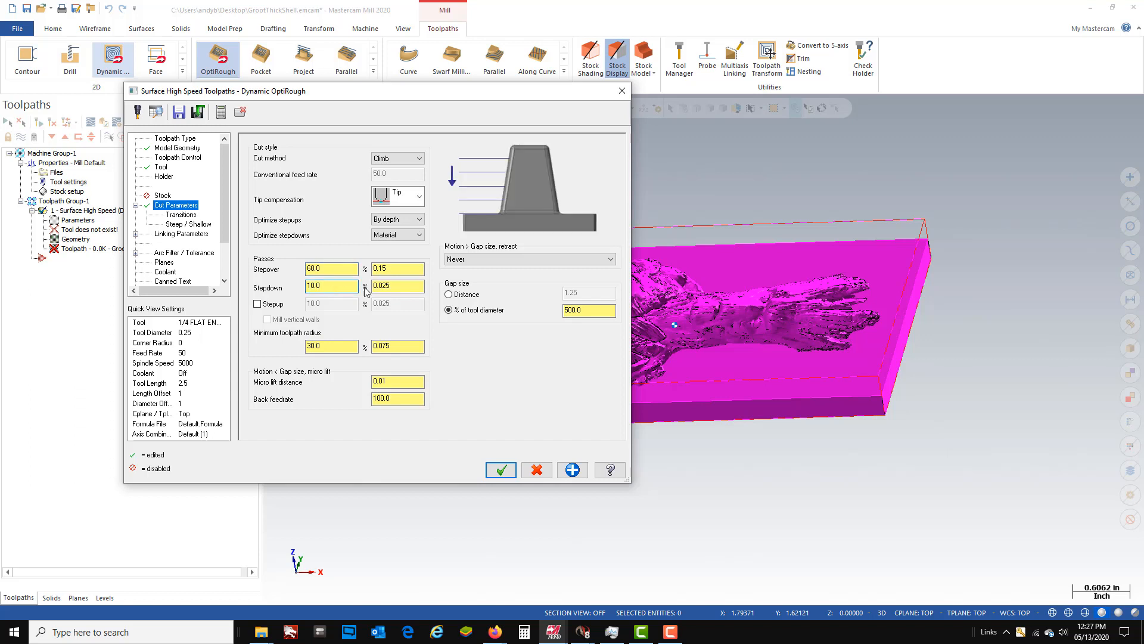
{"action": "left_click", "coordinate": [401, 269]}
{"action": "left_click", "coordinate": [408, 290]}
- Set the entry transitions to skip pockets smaller than 150 percent of the tool diameter
{"action": "left_click", "coordinate": [181, 216]}
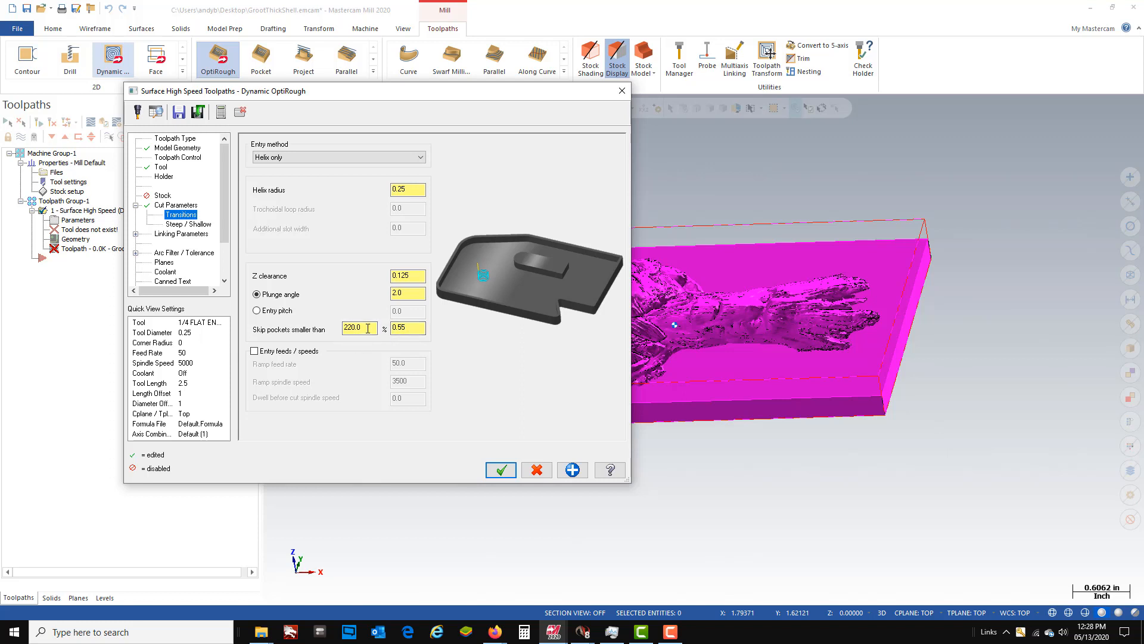
{"action": "left_click", "coordinate": [367, 328]}
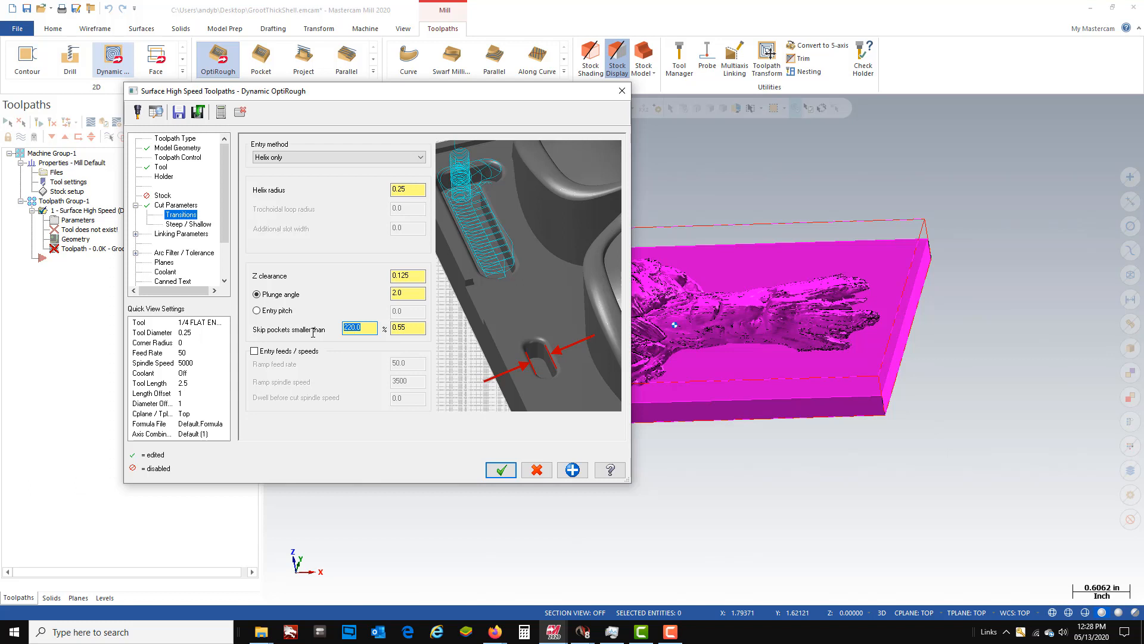
{"action": "type", "text": "150"}
{"action": "key", "text": "Return"}
- Detect the Z depth limits for the steep/shallow settings, then set the minimum depth to 0 and the maximum depth to -0.25
{"action": "left_click", "coordinate": [179, 225]}
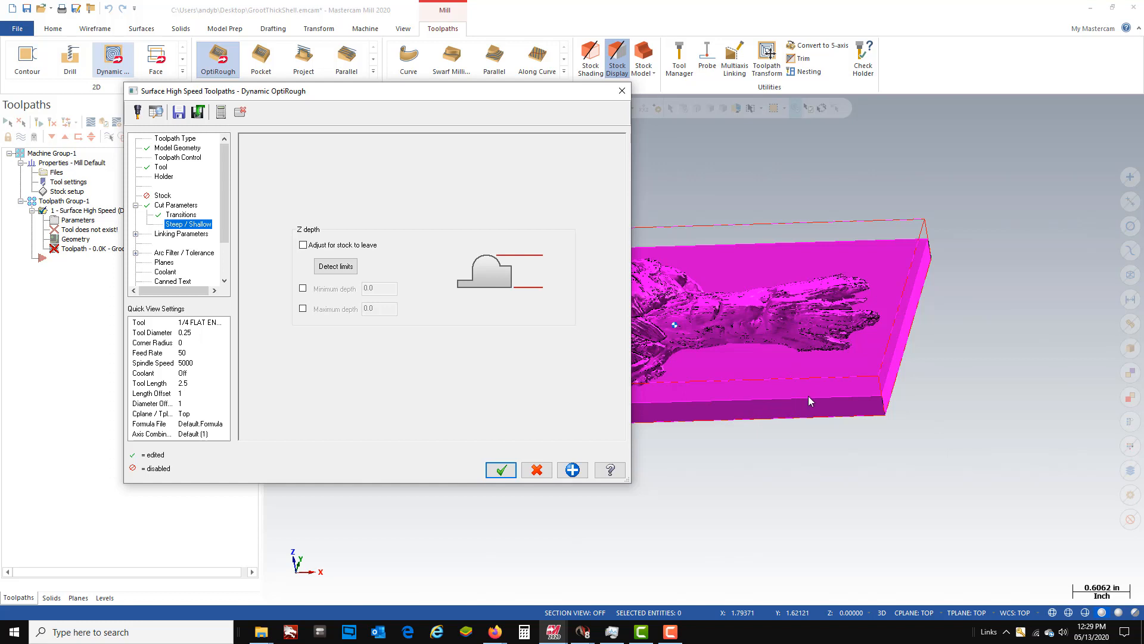
{"action": "left_click", "coordinate": [330, 267]}
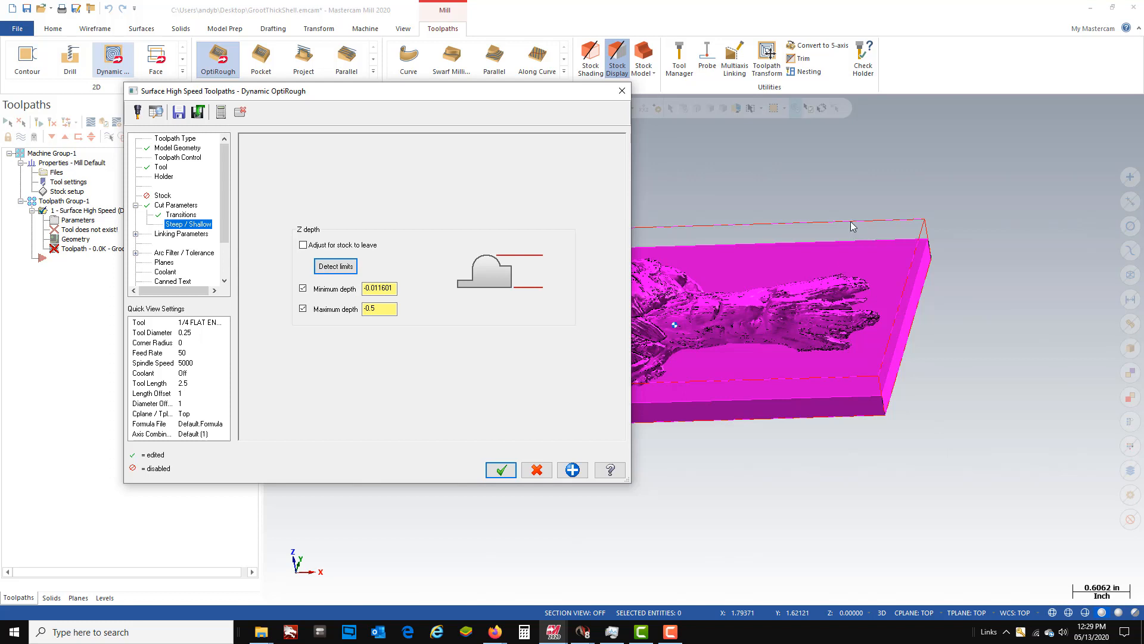
{"action": "left_click", "coordinate": [384, 310]}
{"action": "left_click_drag", "start_coordinate": [395, 289], "coordinate": [317, 294]}
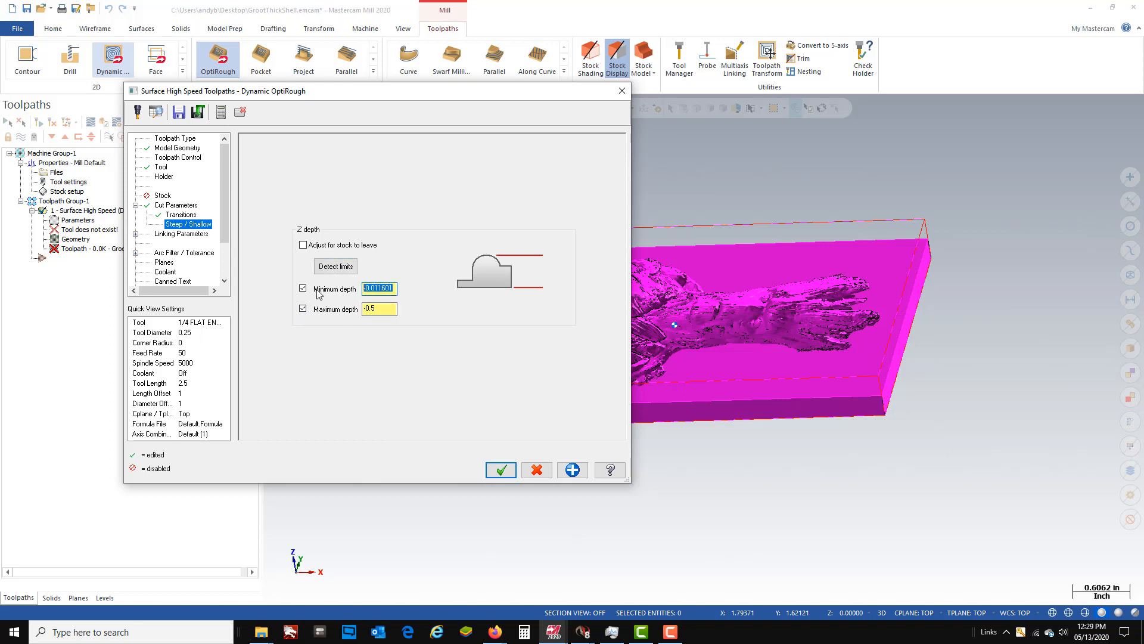
{"action": "type", "text": "0"}
{"action": "left_click_drag", "start_coordinate": [397, 310], "coordinate": [284, 313]}
{"action": "key", "text": "BackSpace"}
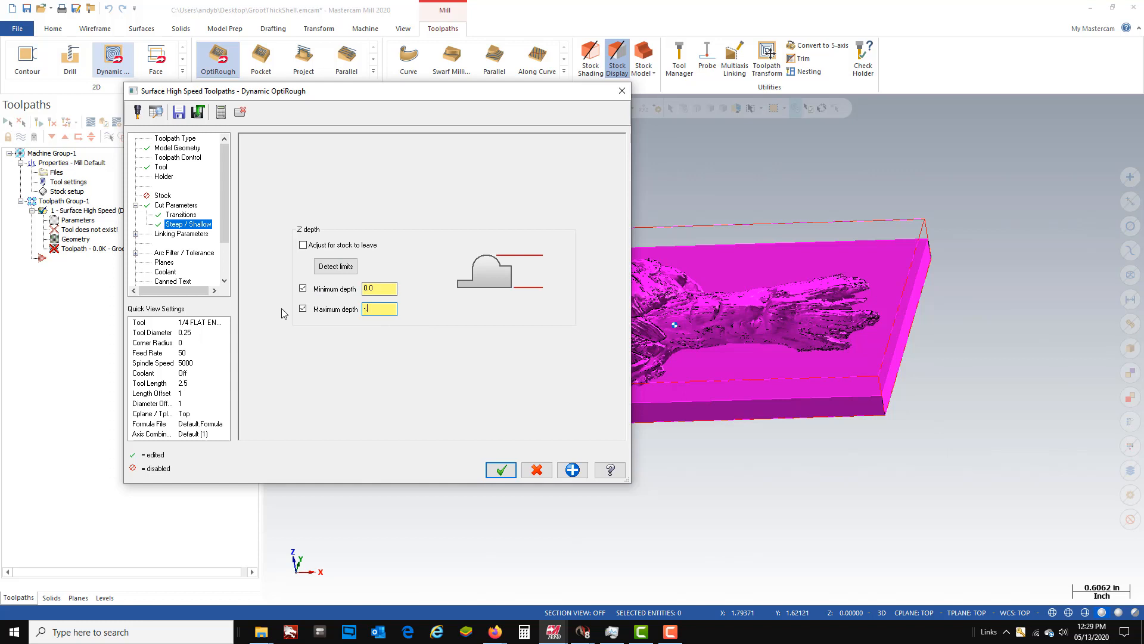
{"action": "key", "text": "Return"}
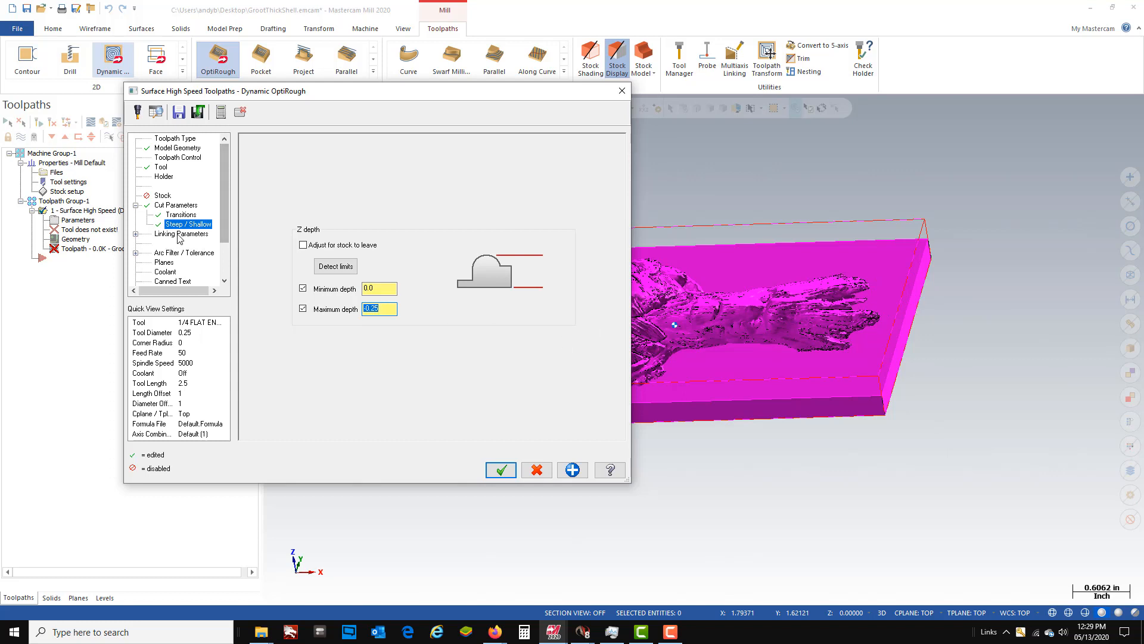
- Set the absolute clearance plane in the linking parameters to 1.0
{"action": "left_click", "coordinate": [186, 235]}
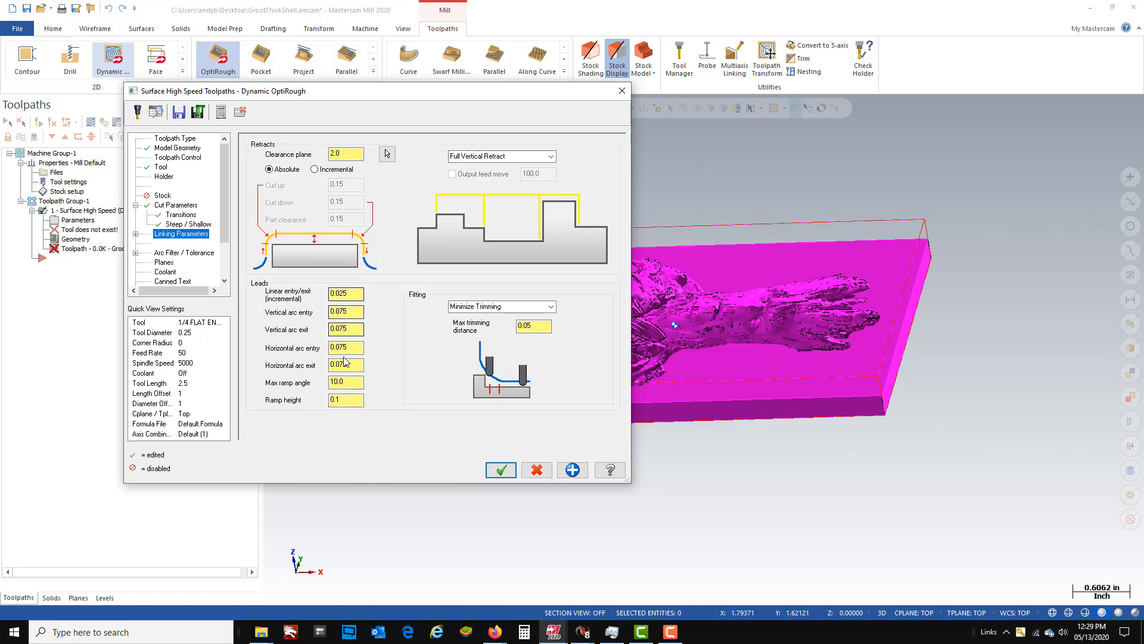
{"action": "double_click", "coordinate": [357, 154]}
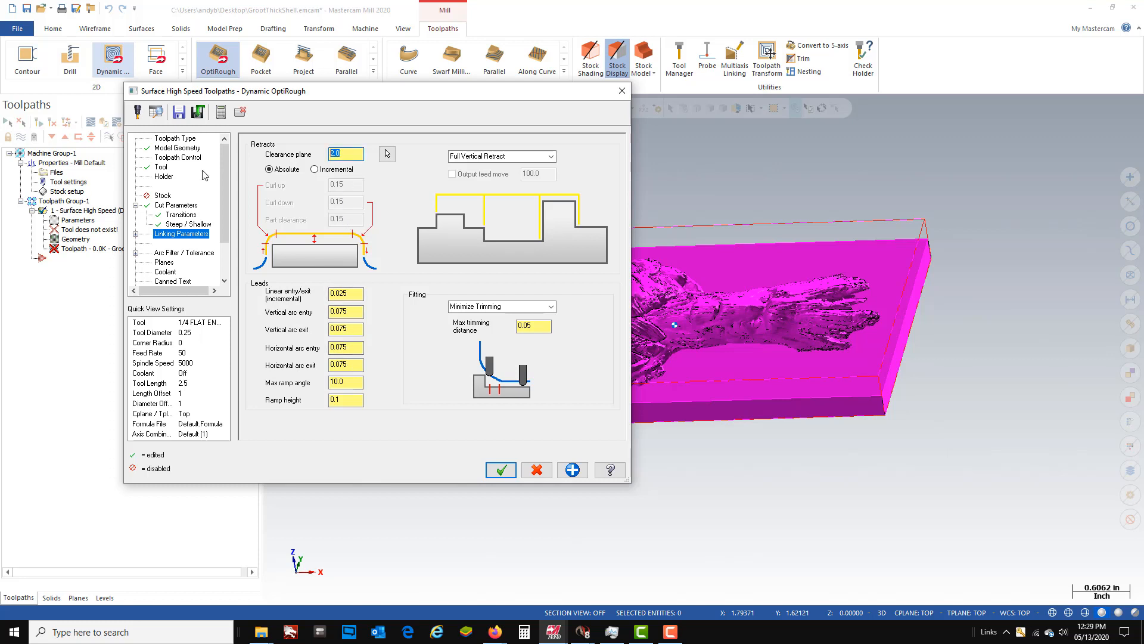
{"action": "type", "text": "1.0"}
- Turn the coolant on and accept the settings to generate the first OptiRough toolpath
{"action": "left_click", "coordinate": [170, 272]}
{"action": "left_click", "coordinate": [462, 208]}
{"action": "left_click", "coordinate": [446, 223]}
{"action": "left_click", "coordinate": [514, 471]}
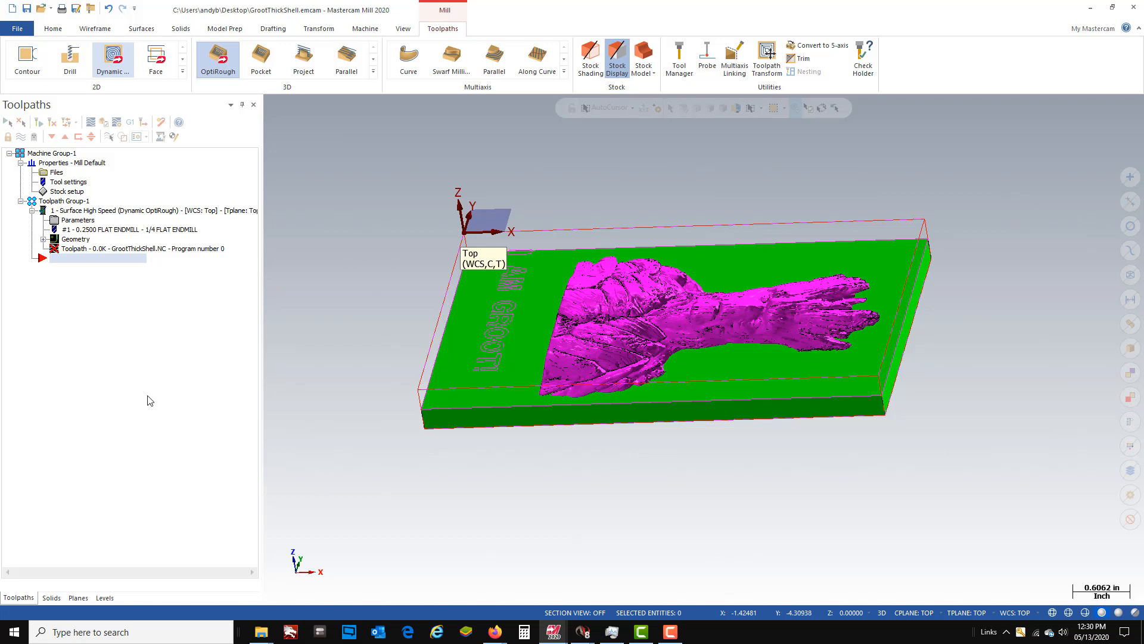
{"action": "left_click", "coordinate": [43, 212]}
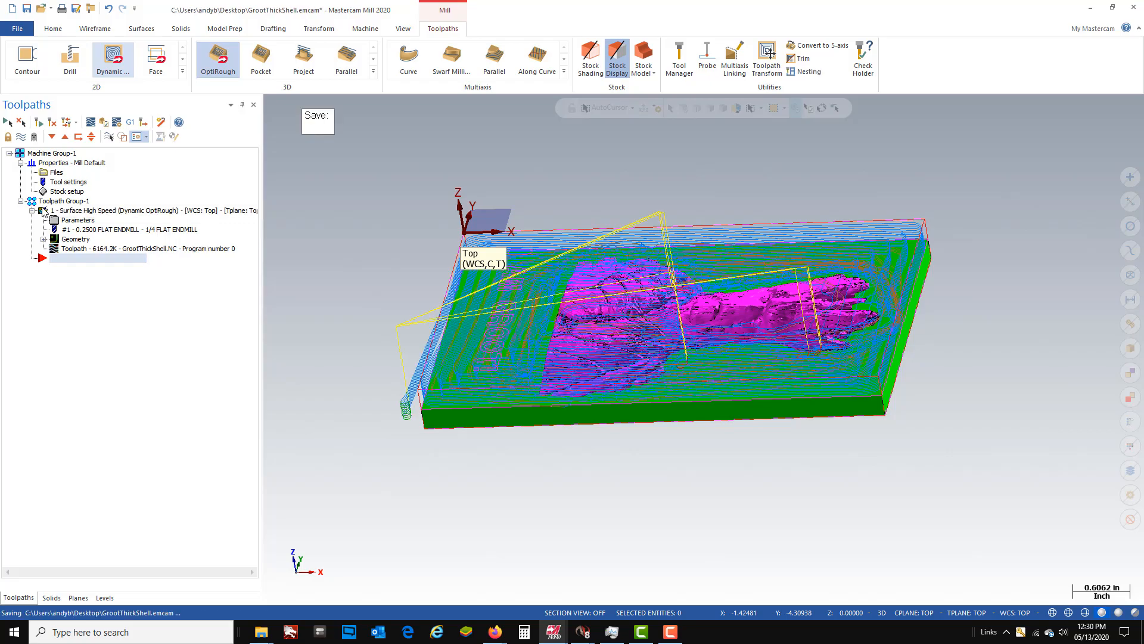
- Inspect the generated roughing toolpath over the plaque and hide its display
{"action": "scroll", "coordinate": [437, 391], "scroll_direction": "up", "scroll_amount": 1}
{"action": "scroll", "coordinate": [437, 393], "scroll_direction": "up", "scroll_amount": 2}
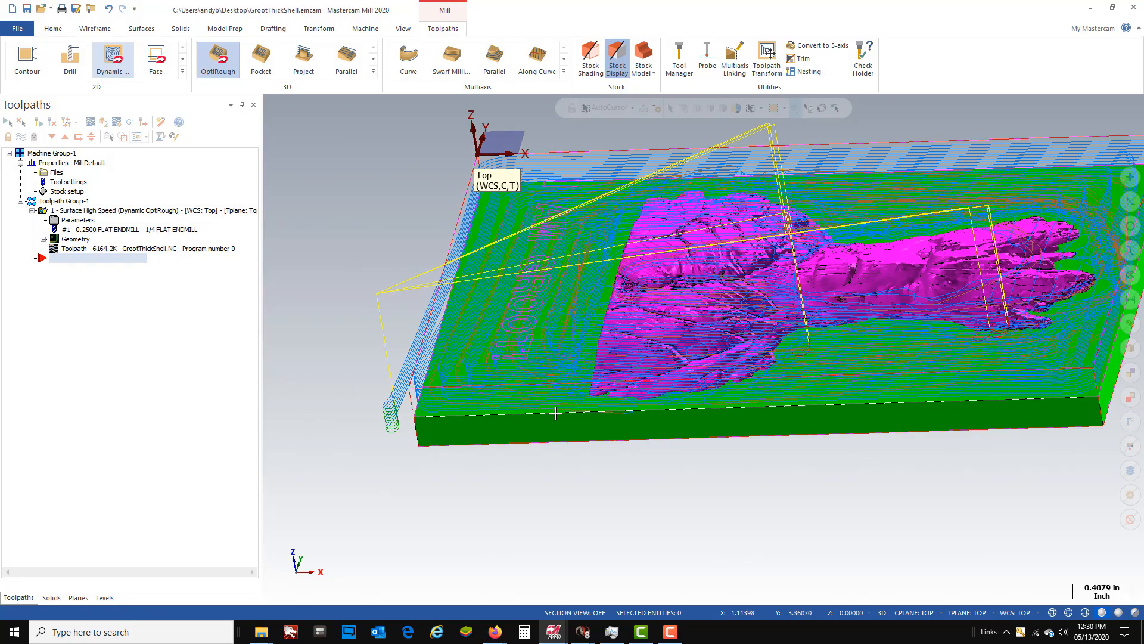
{"action": "middle_click_drag", "start_coordinate": [528, 443], "coordinate": [838, 237]}
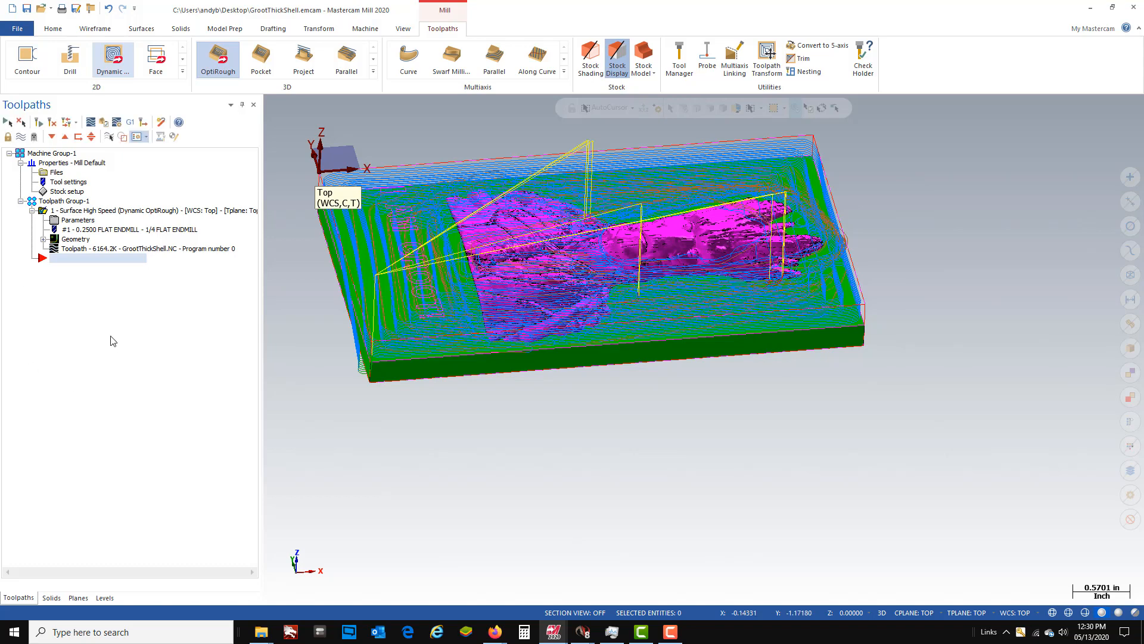
{"action": "left_click", "coordinate": [22, 136]}
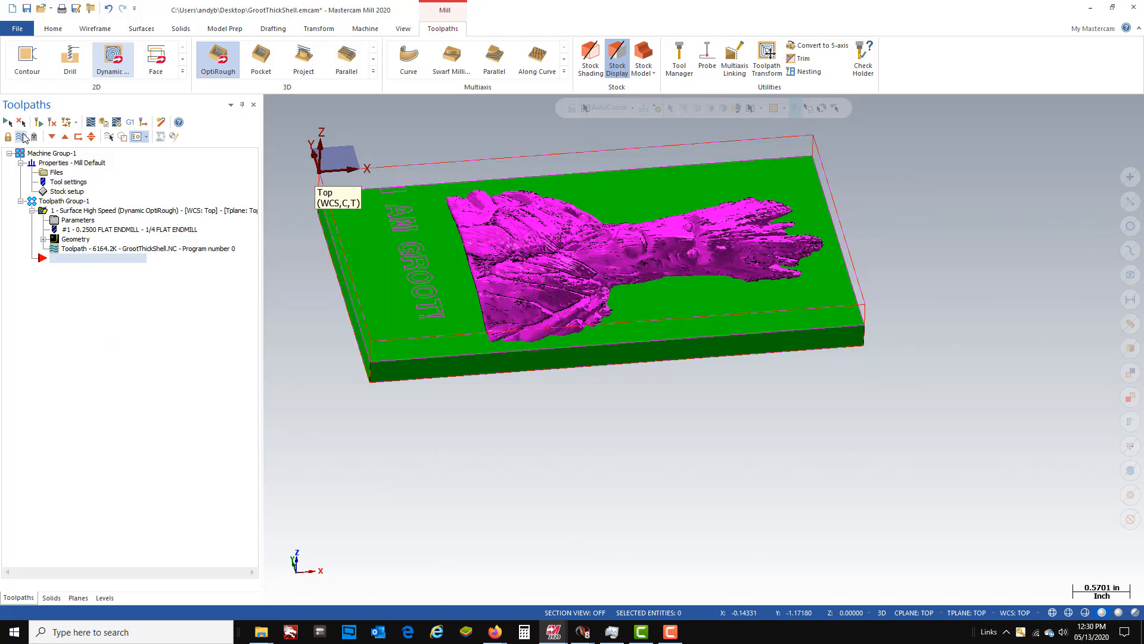
- Start a second OptiRough toolpath and choose the 1/8 flat endmill from the tool library for it
{"action": "left_click", "coordinate": [210, 56]}
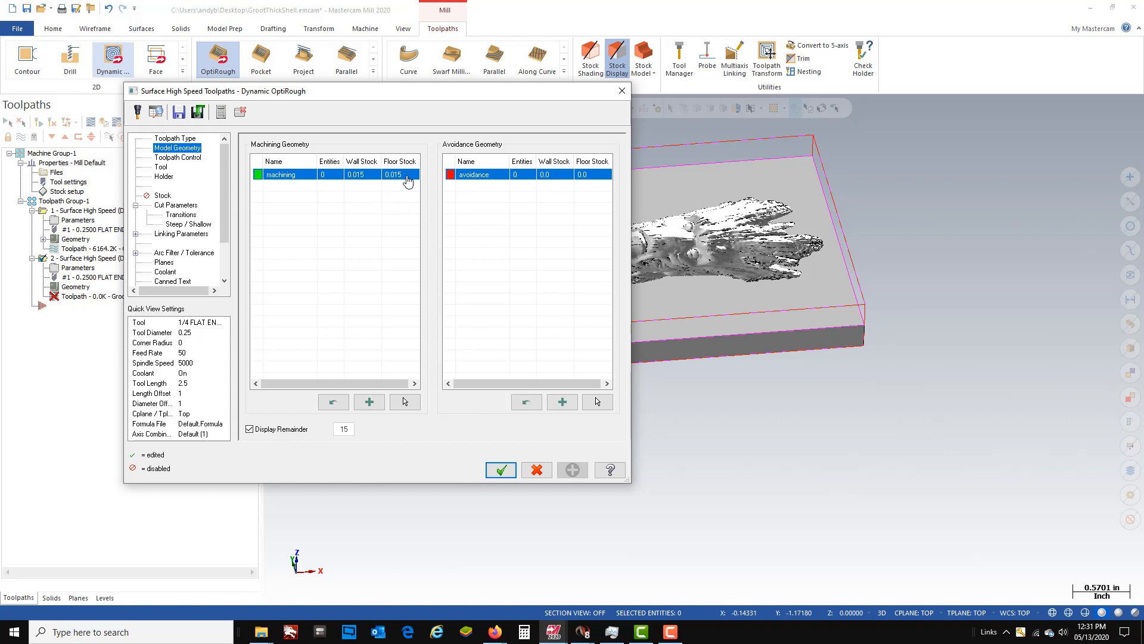
{"action": "left_click", "coordinate": [178, 158]}
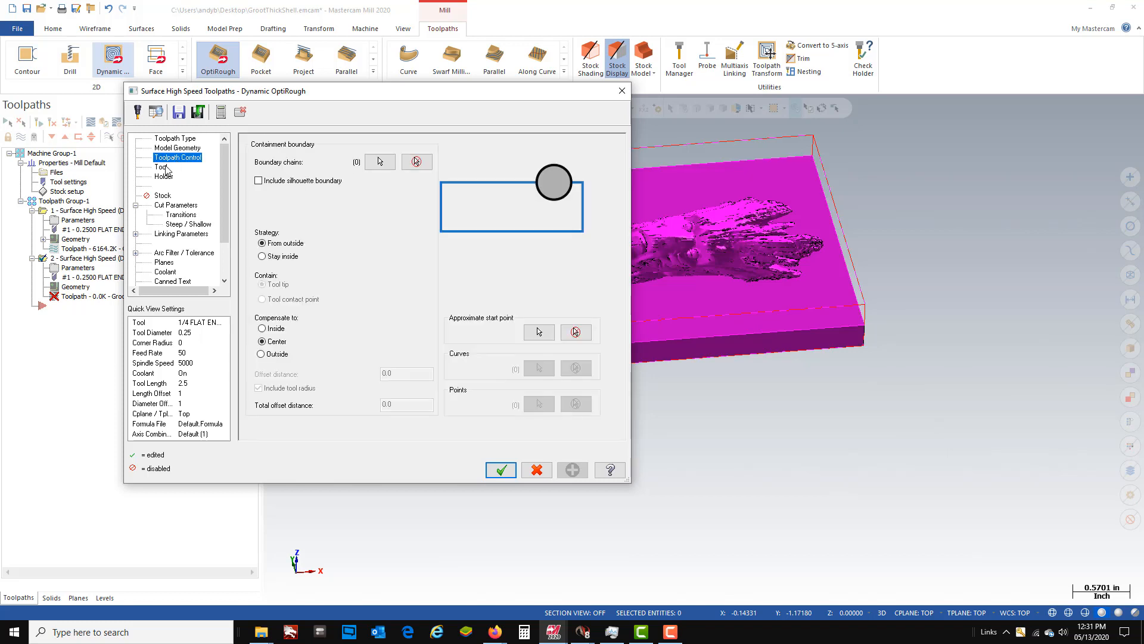
{"action": "left_click", "coordinate": [165, 168]}
{"action": "left_click", "coordinate": [278, 336]}
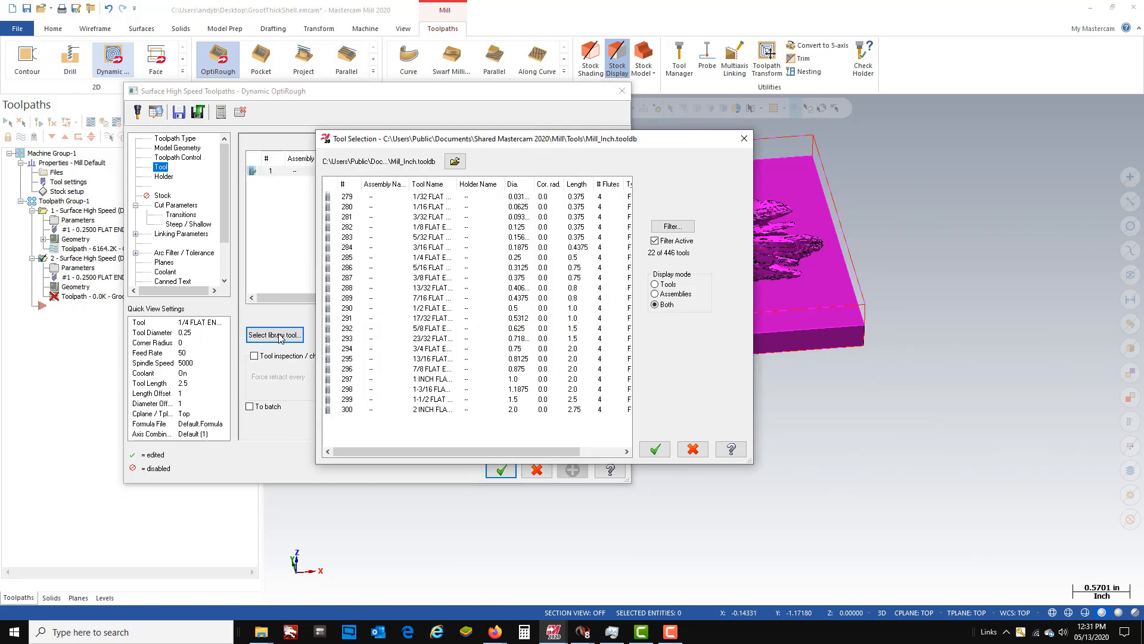
{"action": "left_click", "coordinate": [421, 229]}
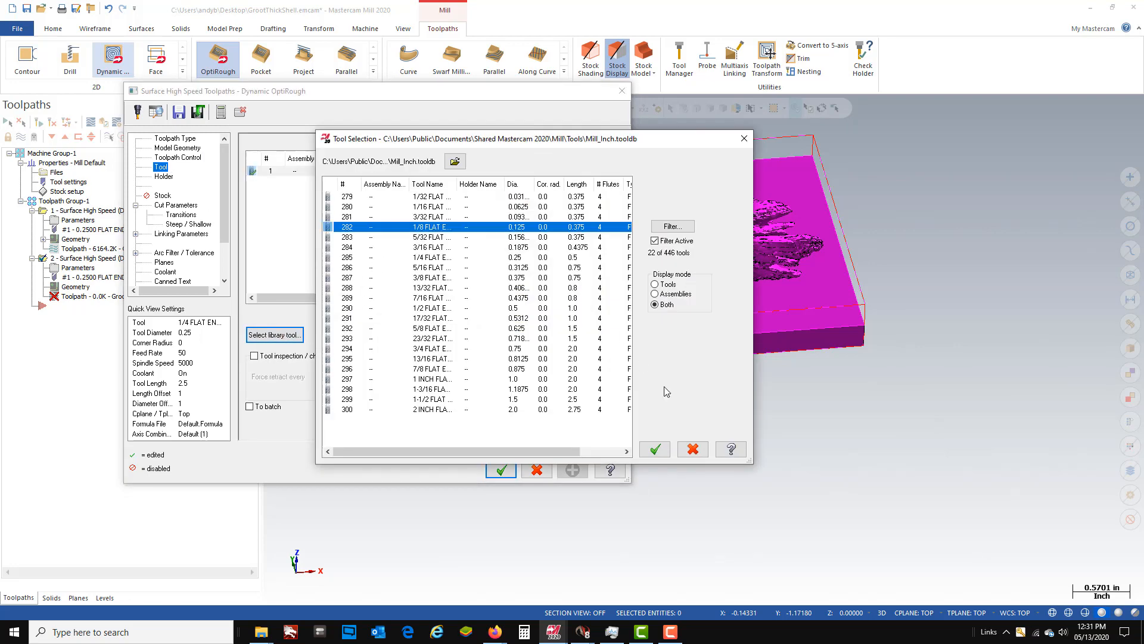
{"action": "left_click", "coordinate": [655, 449]}
- Set the 1/8 flat endmill's spindle speed to 5000 and its feed per tooth to 0.0012
{"action": "double_click", "coordinate": [596, 291]}
{"action": "type", "text": "5000"}
{"action": "key", "text": "Return"}
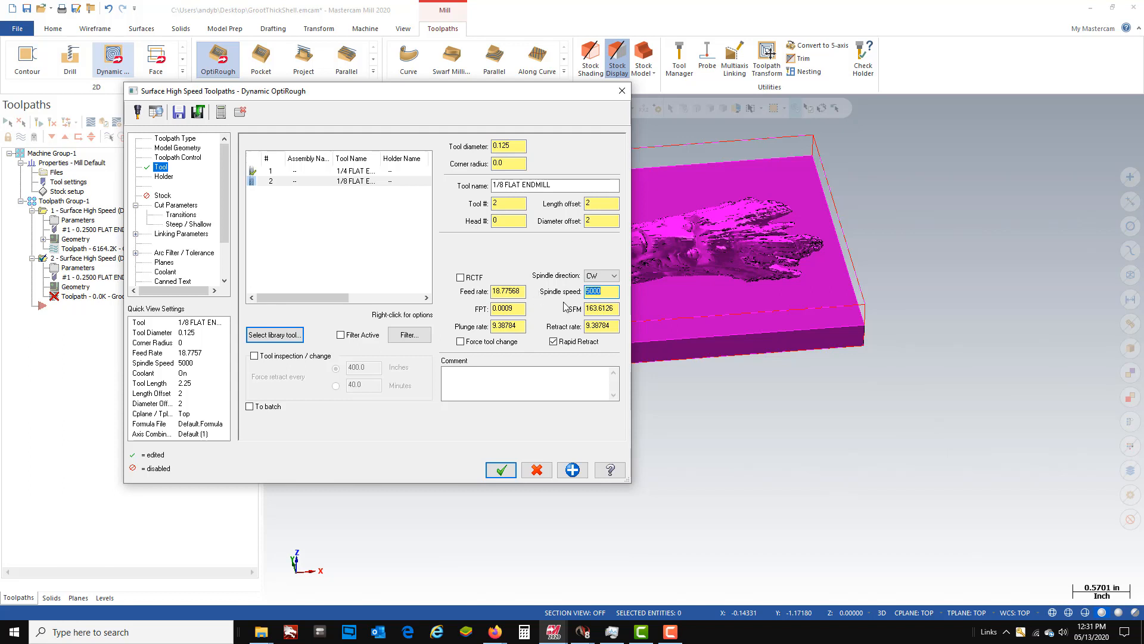
{"action": "double_click", "coordinate": [523, 309]}
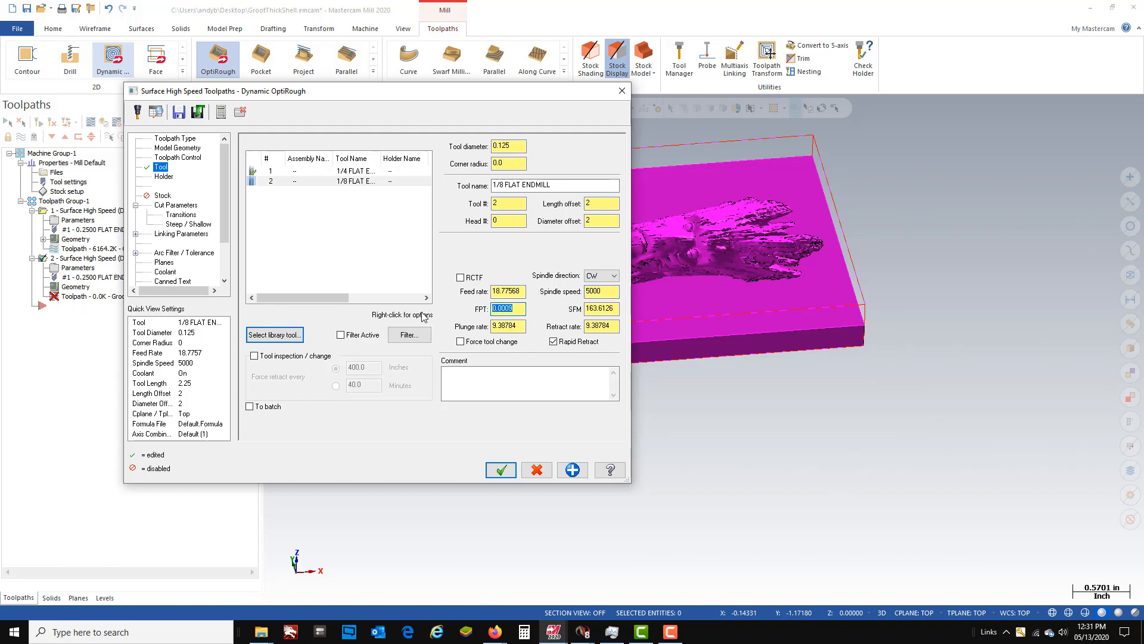
{"action": "type", "text": ".0012"}
{"action": "key", "text": "Return"}
{"action": "key", "text": "Tab"}
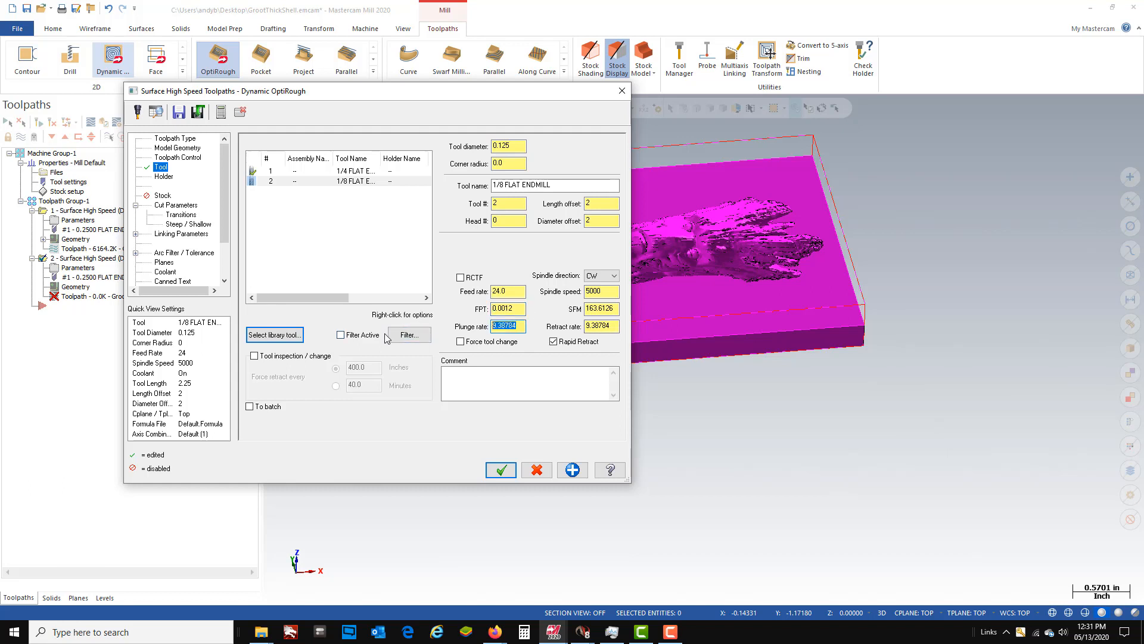
- Set the endmill's plunge rate to 12 and enter a new retract rate
{"action": "type", "text": "12"}
{"action": "key", "text": "Tab"}
{"action": "type", "text": "1"}
{"action": "key", "text": "Return"}
- Enable rest material computed from all previous operations and have small cusps ignored
{"action": "left_click", "coordinate": [164, 196]}
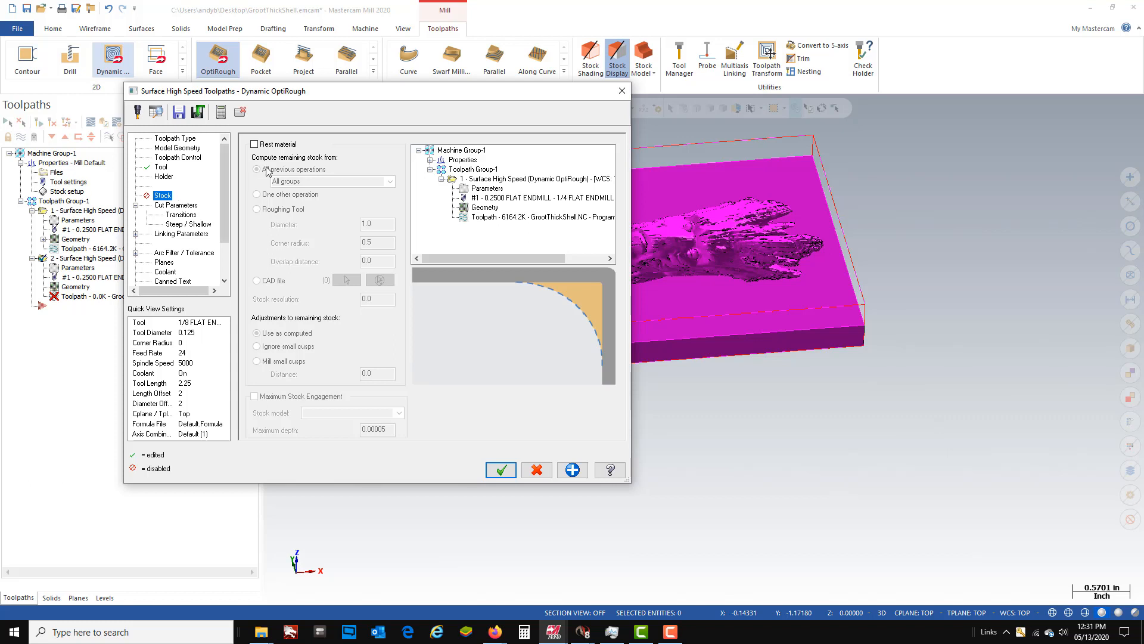
{"action": "left_click", "coordinate": [255, 144]}
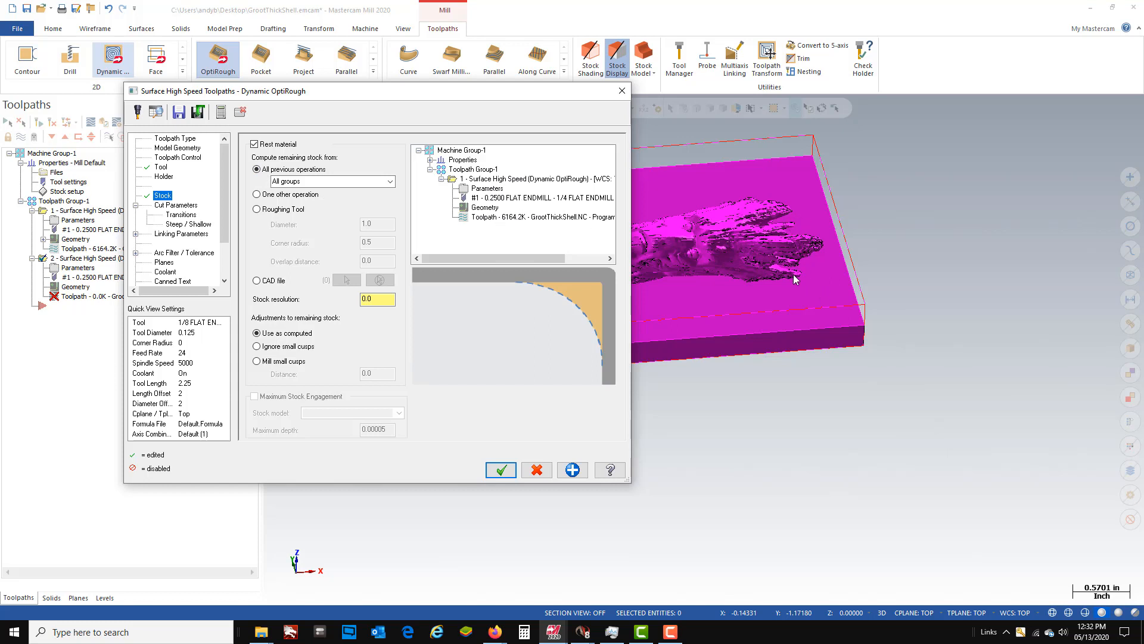
{"action": "left_click", "coordinate": [257, 346]}
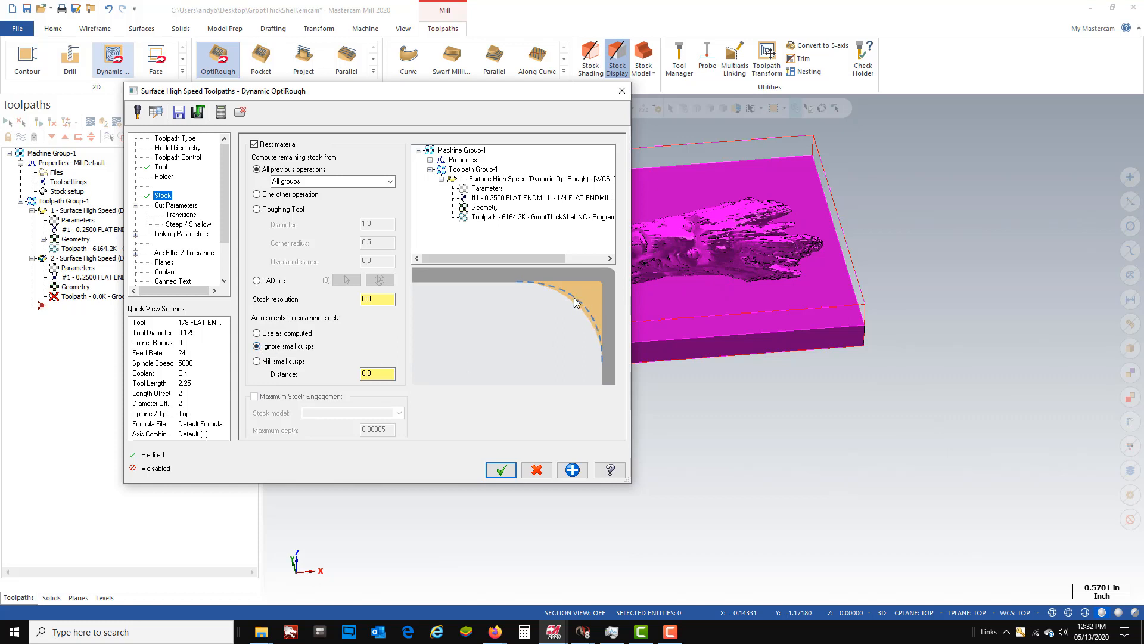
- Set the transitions to skip pockets smaller than 150% of the tool diameter
{"action": "left_click", "coordinate": [177, 205]}
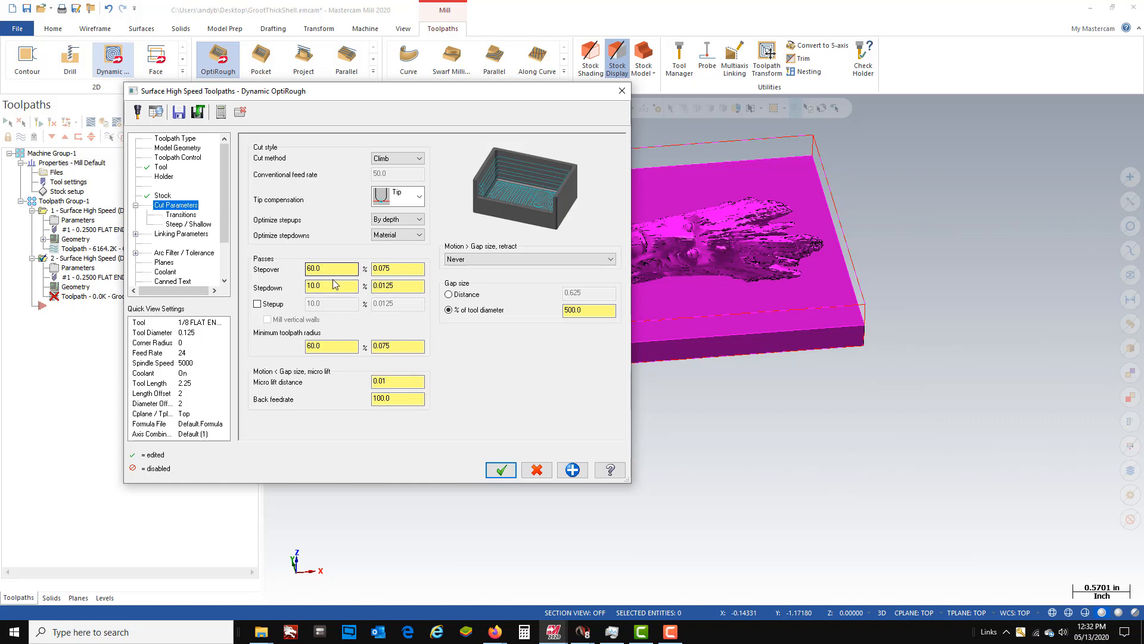
{"action": "left_click", "coordinate": [181, 215]}
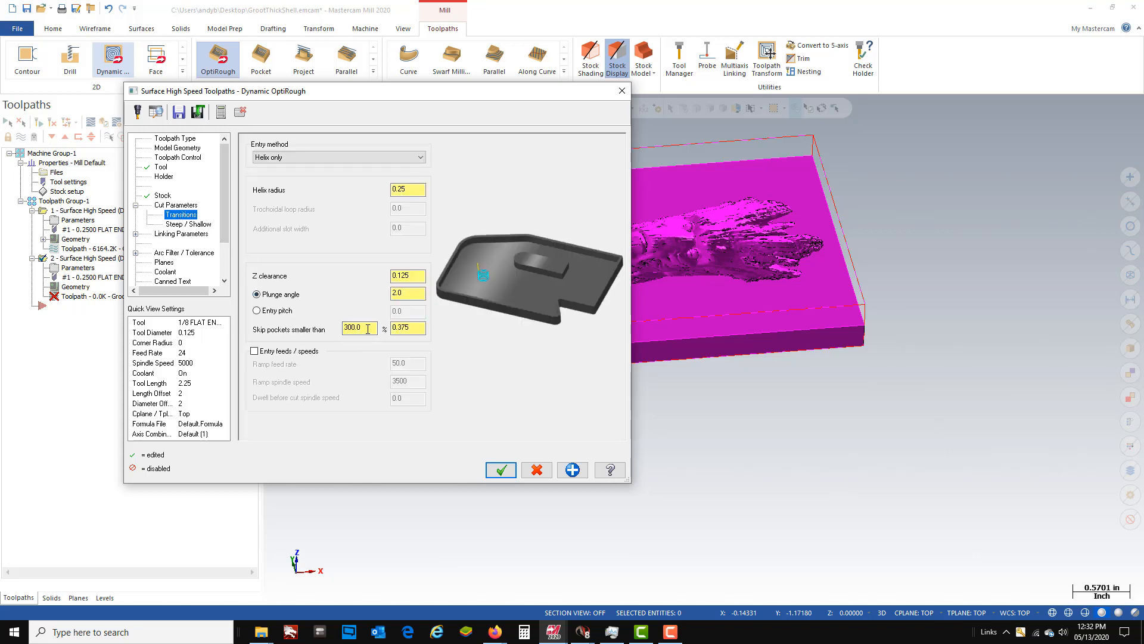
{"action": "left_click_drag", "start_coordinate": [366, 329], "coordinate": [303, 329]}
{"action": "type", "text": "150"}
{"action": "key", "text": "Return"}
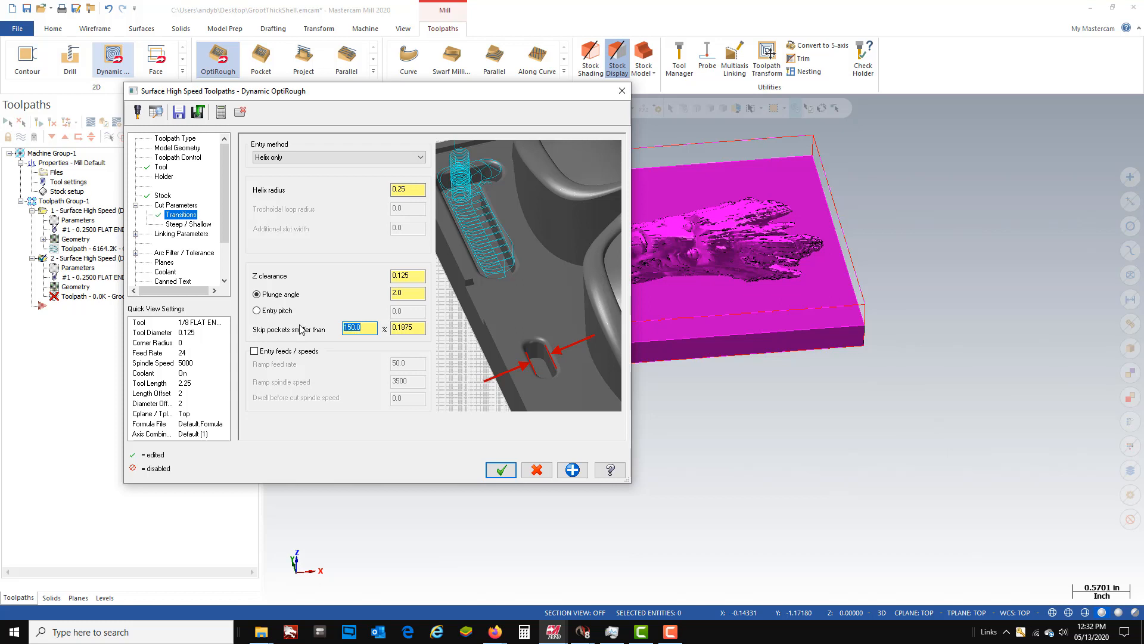
- Check the steep/shallow depth limits, then accept the second toolpath's settings and dismiss the message
{"action": "left_click", "coordinate": [180, 226]}
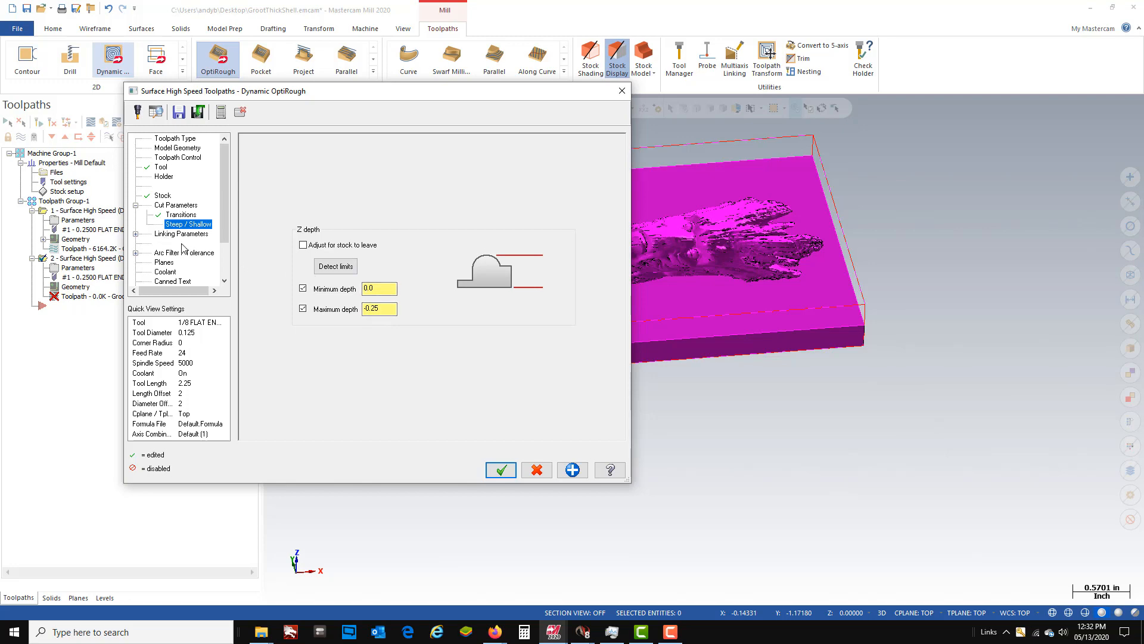
{"action": "left_click", "coordinate": [500, 470]}
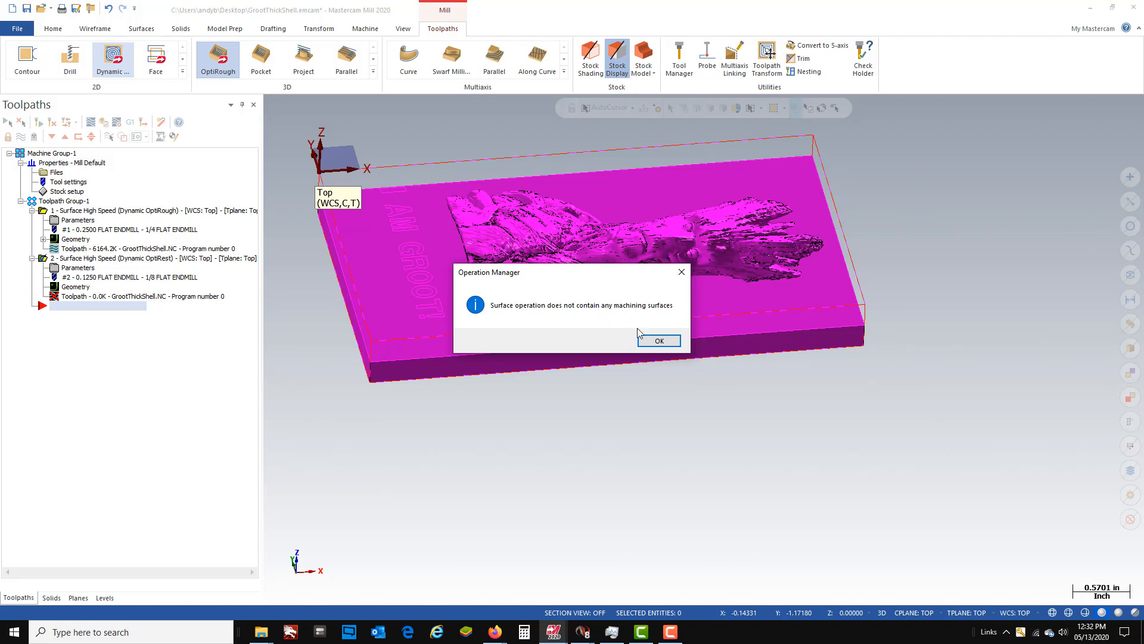
{"action": "left_click", "coordinate": [659, 340]}
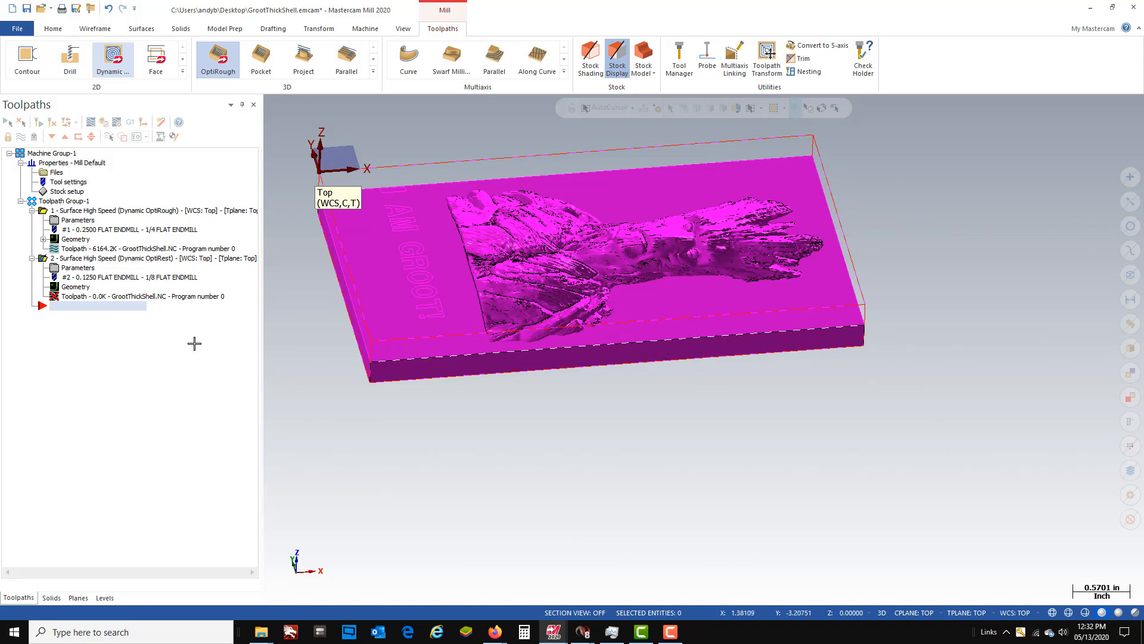
- Reopen the second operation's parameters and select the entire plaque model as its machining geometry
{"action": "left_click", "coordinate": [92, 270]}
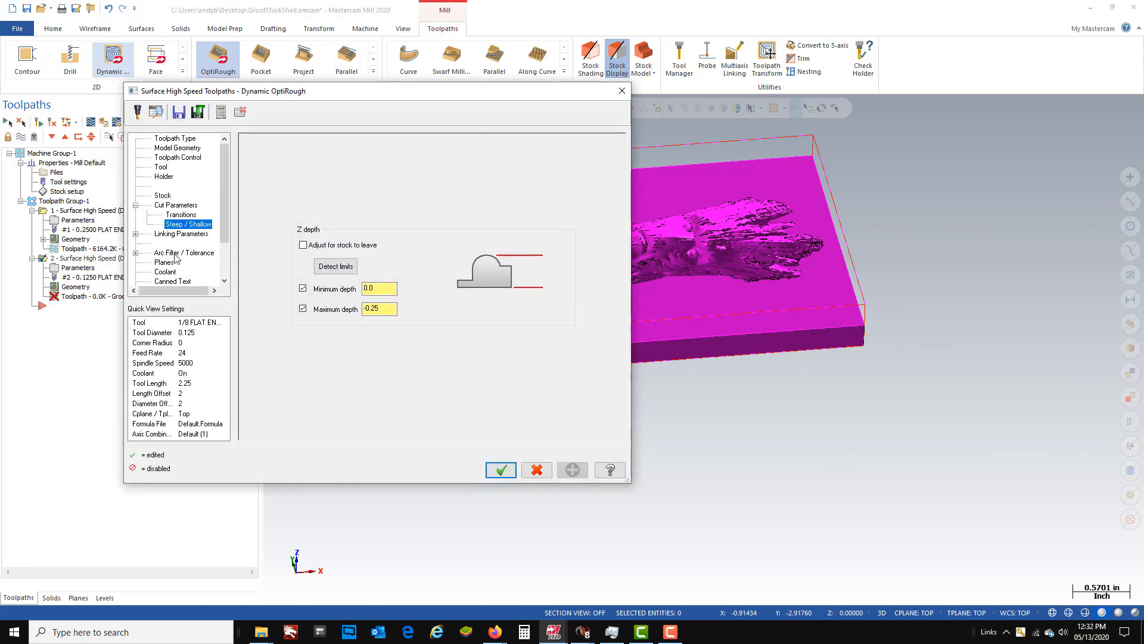
{"action": "left_click", "coordinate": [177, 148]}
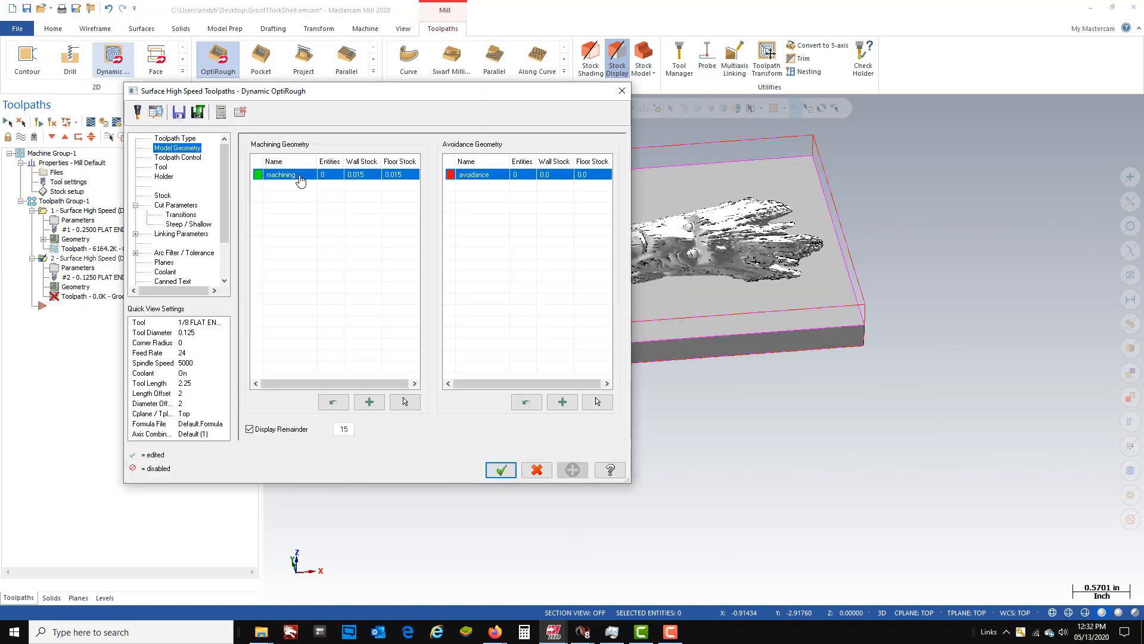
{"action": "left_click", "coordinate": [404, 402]}
{"action": "left_click_drag", "start_coordinate": [444, 241], "coordinate": [931, 474]}
{"action": "left_click", "coordinate": [672, 133]}
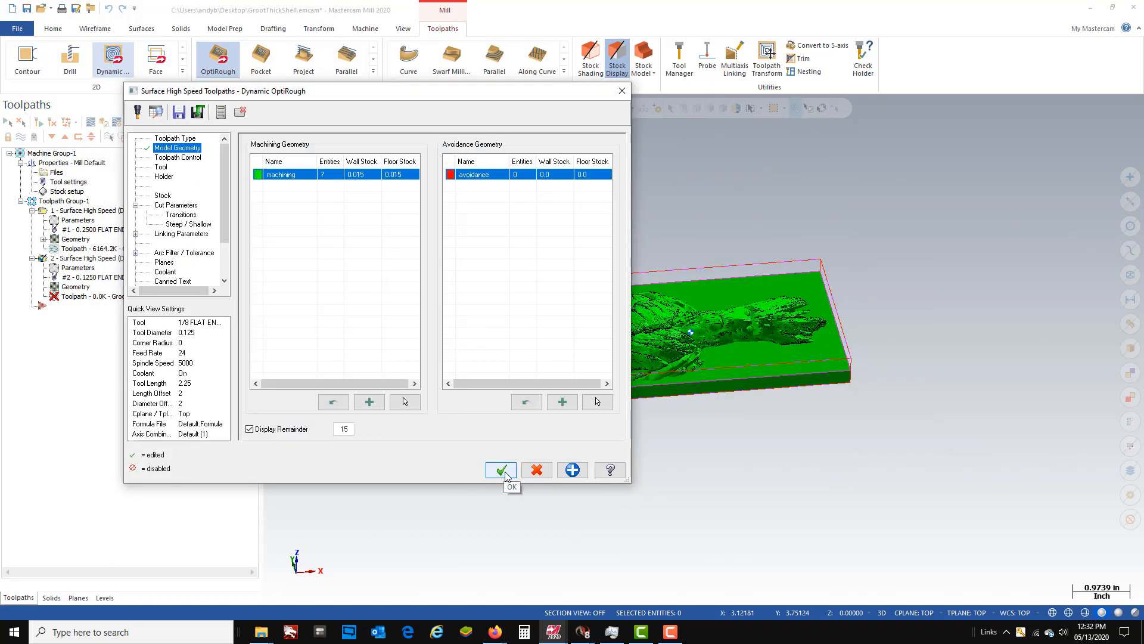
{"action": "left_click", "coordinate": [502, 470]}
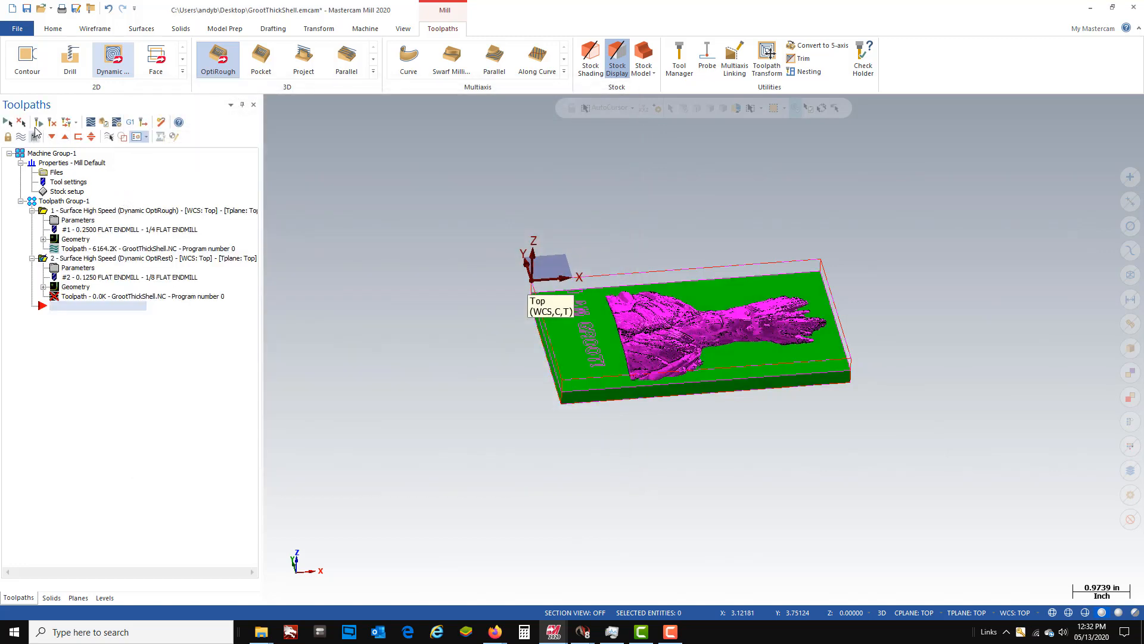
- Regenerate the rest roughing toolpath, accepting the min/max limits of the machining data as containment boundary
{"action": "left_click", "coordinate": [23, 122]}
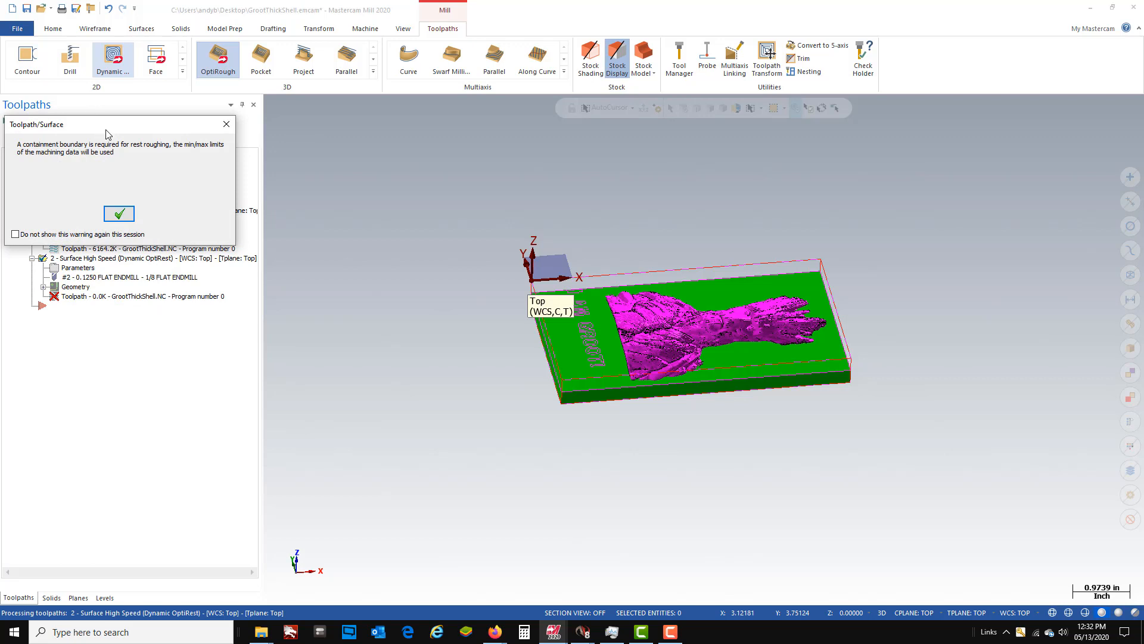
{"action": "left_click_drag", "start_coordinate": [99, 126], "coordinate": [357, 184]}
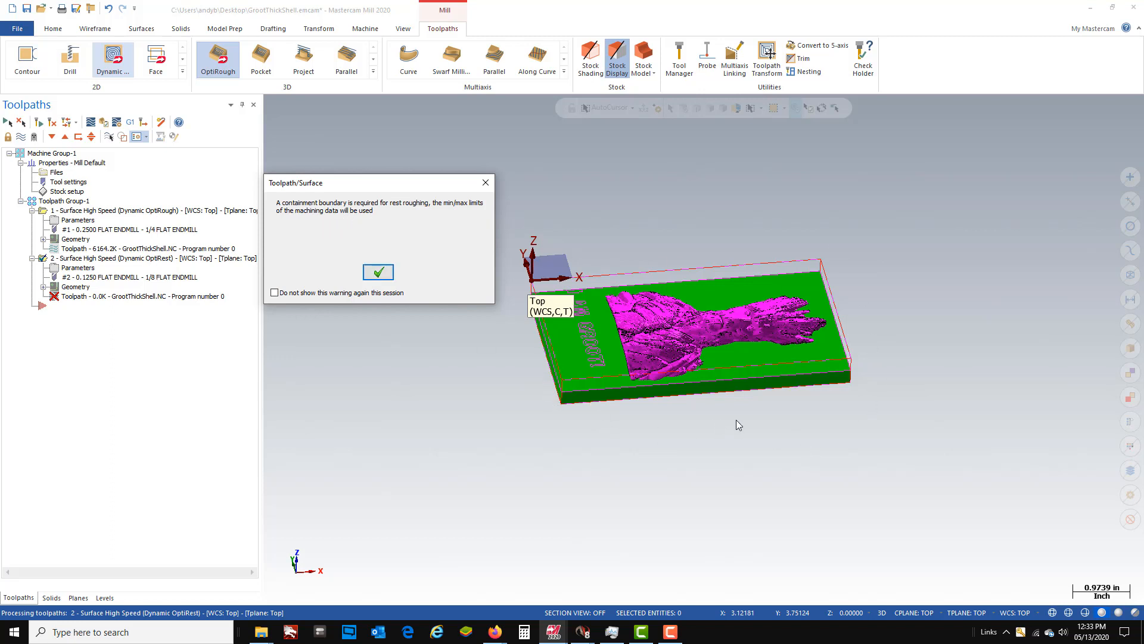
{"action": "left_click", "coordinate": [382, 275]}
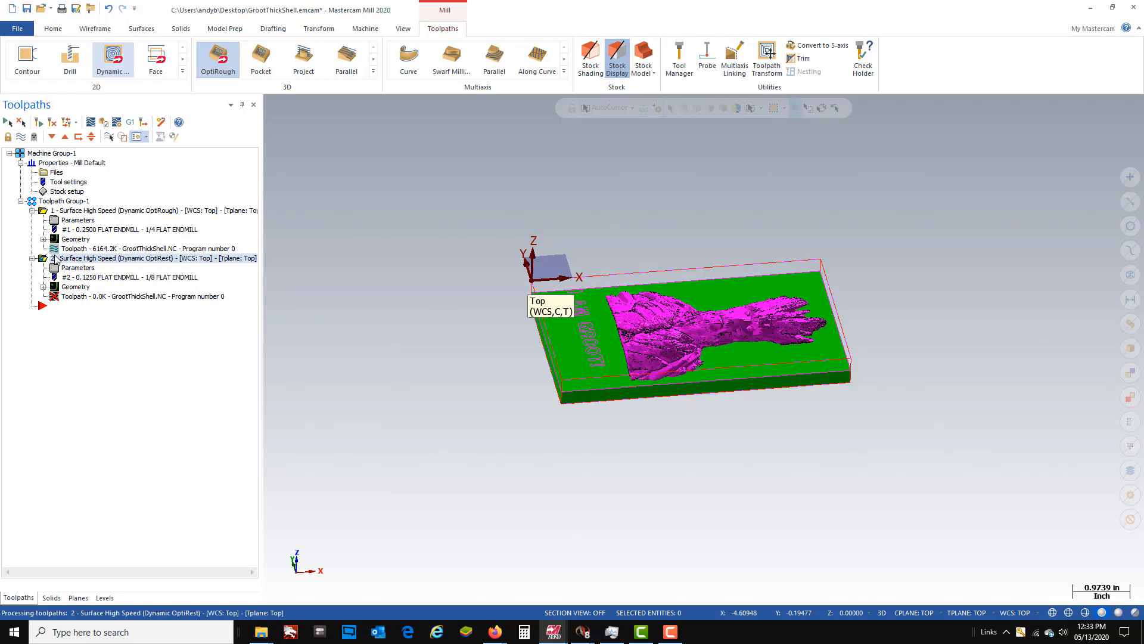
- Examine the rest roughing toolpath over the plaque in a side view
{"action": "scroll", "coordinate": [743, 323], "scroll_direction": "up", "scroll_amount": 8}
{"action": "middle_click_drag", "start_coordinate": [743, 324], "coordinate": [669, 285]}
{"action": "scroll", "coordinate": [534, 282], "scroll_direction": "down", "scroll_amount": 3}
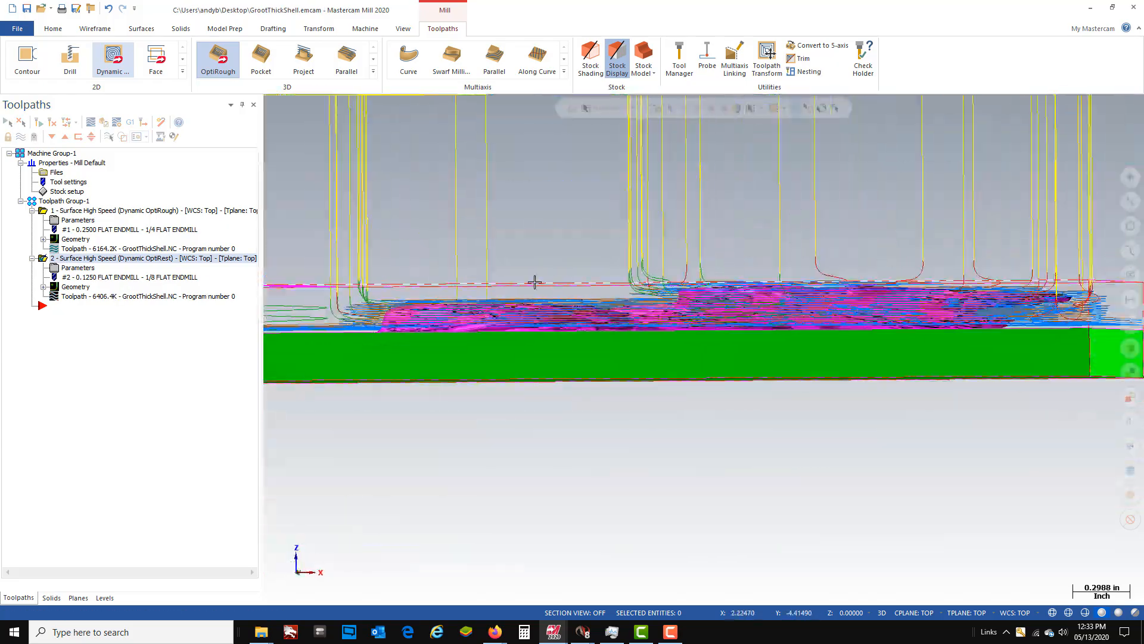
{"action": "scroll", "coordinate": [535, 282], "scroll_direction": "down", "scroll_amount": 2}
{"action": "scroll", "coordinate": [477, 280], "scroll_direction": "down", "scroll_amount": 2}
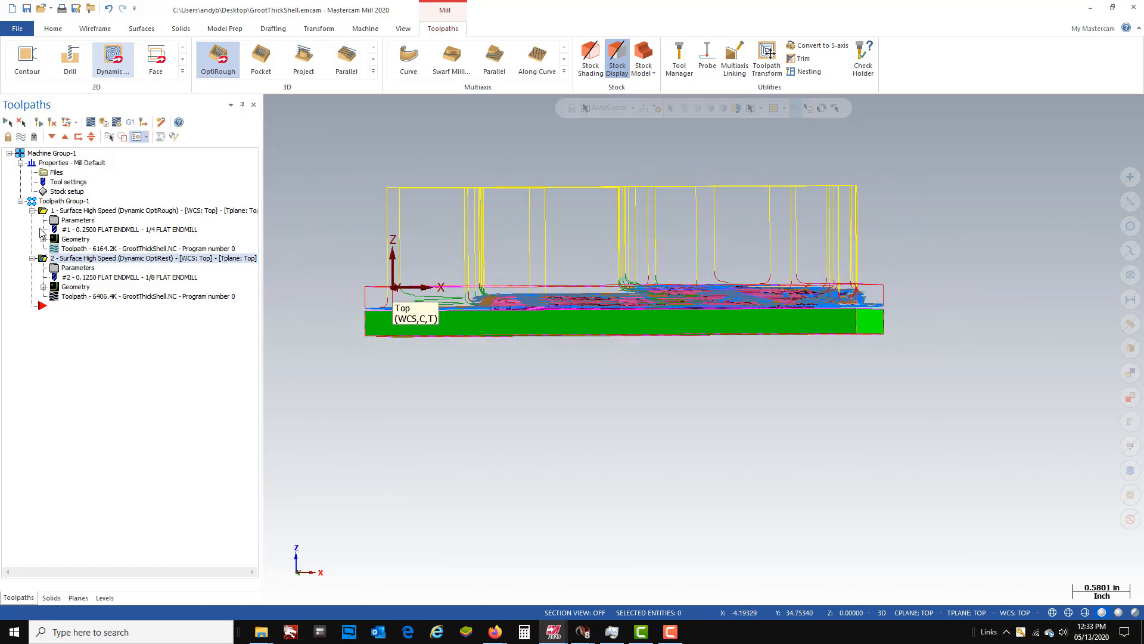
- Toggle the display of the 1/4 endmill toolpath to compare both roughing toolpaths over the plaque
{"action": "left_click", "coordinate": [62, 212]}
{"action": "left_click", "coordinate": [23, 138]}
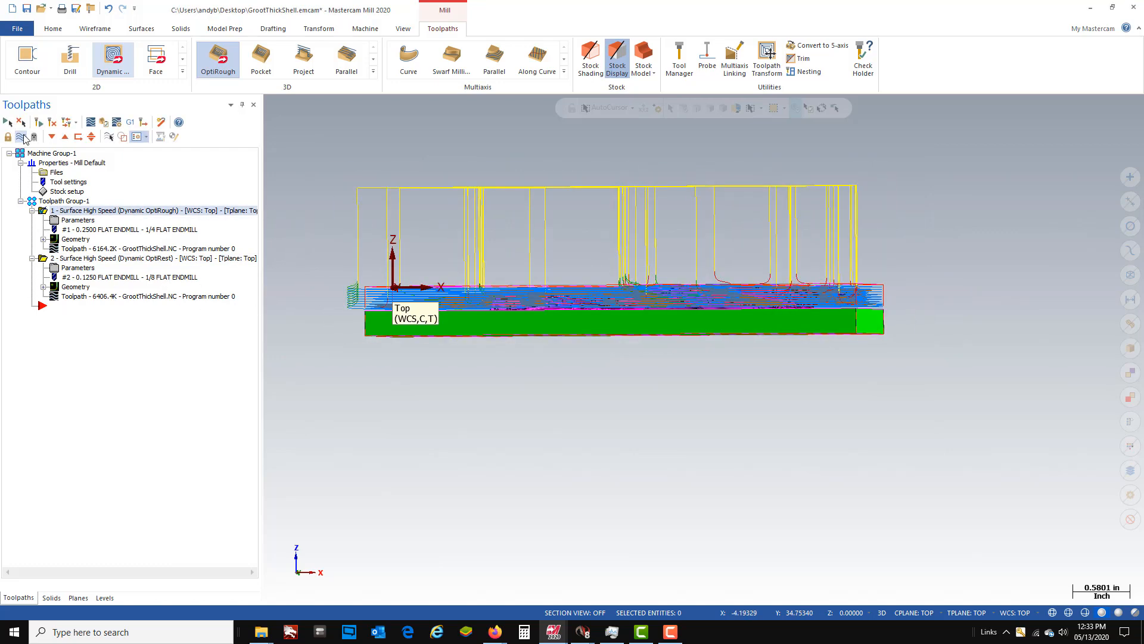
{"action": "scroll", "coordinate": [485, 401], "scroll_direction": "up", "scroll_amount": 2}
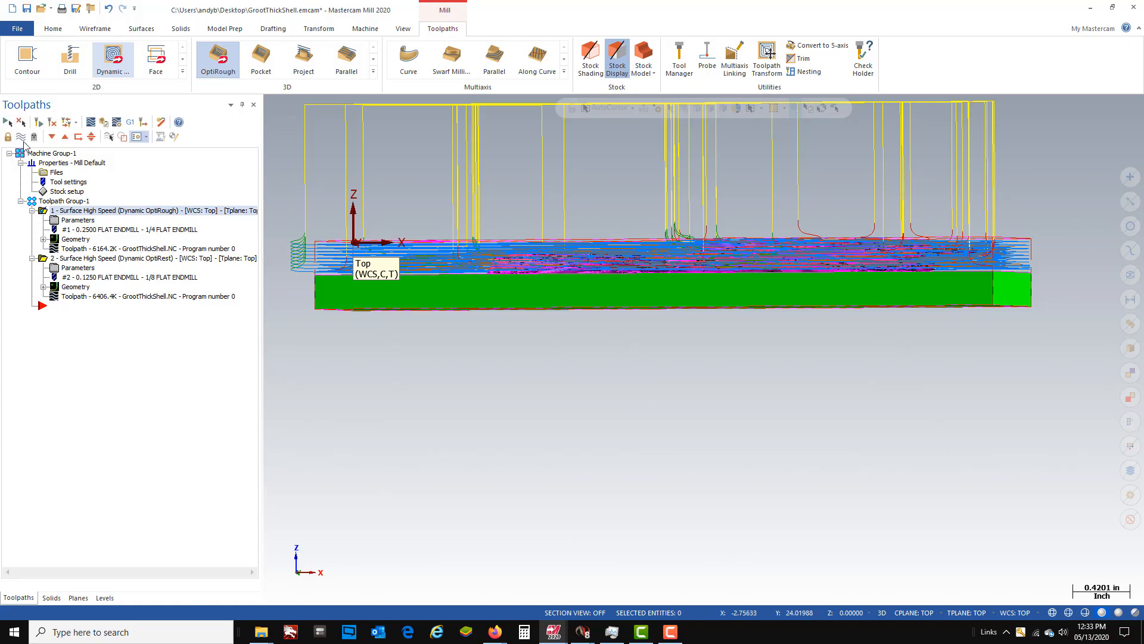
{"action": "left_click", "coordinate": [22, 137]}
{"action": "middle_click_drag", "start_coordinate": [438, 239], "coordinate": [745, 374]}
{"action": "scroll", "coordinate": [743, 375], "scroll_direction": "down", "scroll_amount": 3}
{"action": "scroll", "coordinate": [873, 197], "scroll_direction": "up", "scroll_amount": 5}
{"action": "middle_click_drag", "start_coordinate": [831, 197], "coordinate": [694, 238]}
{"action": "scroll", "coordinate": [536, 173], "scroll_direction": "up", "scroll_amount": 2}
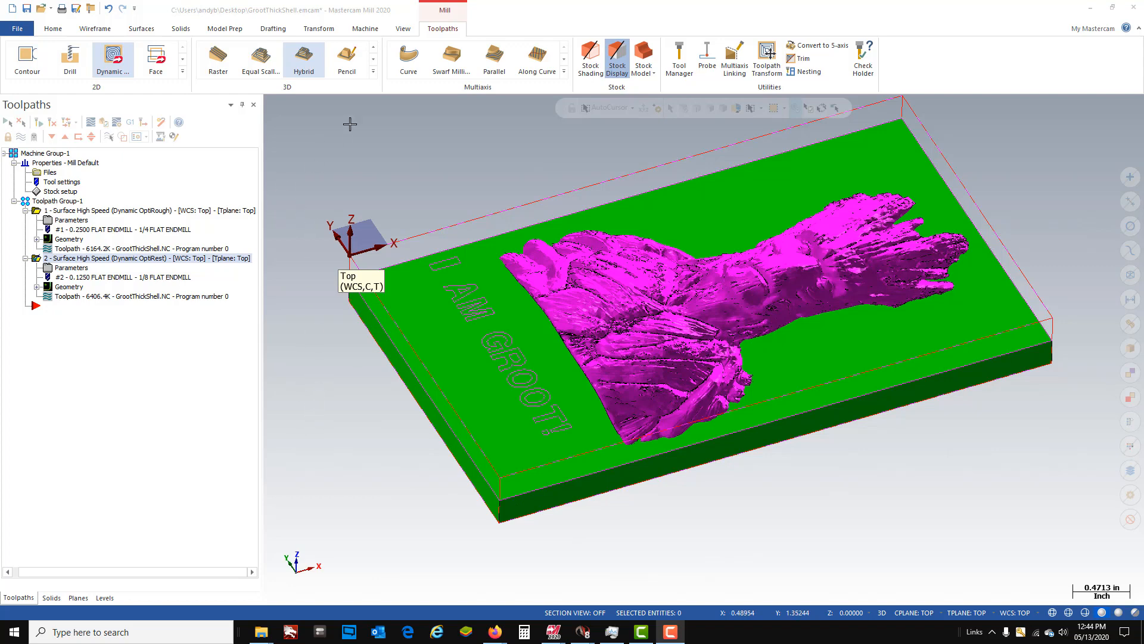
- Start a Horizontal Area finishing toolpath and select the entire plaque model as its machining geometry
{"action": "left_click", "coordinate": [373, 72]}
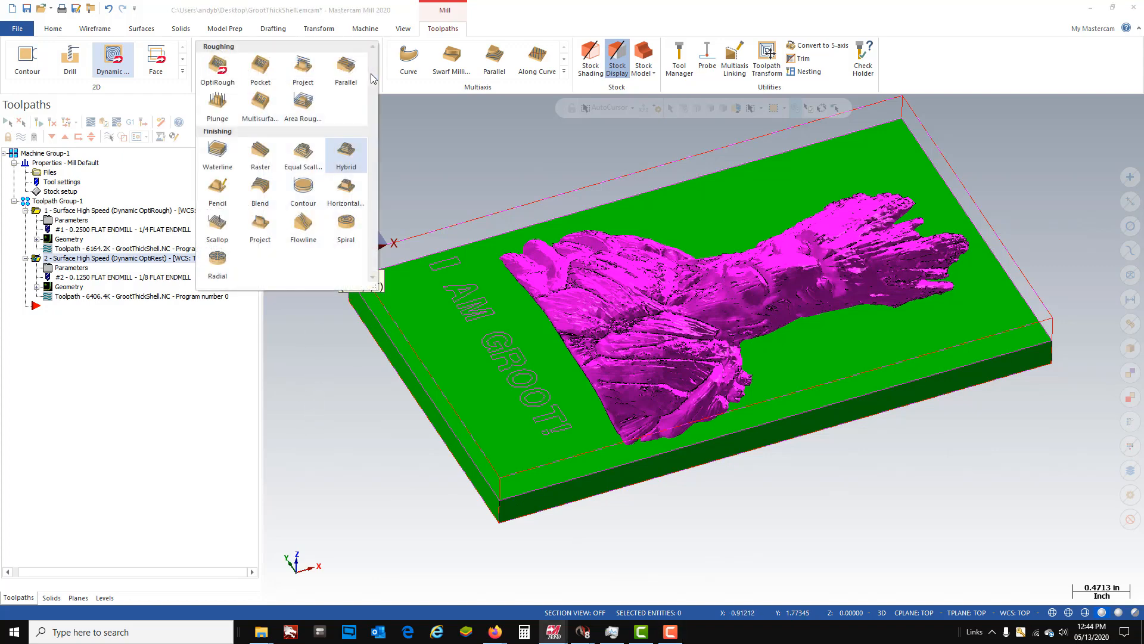
{"action": "left_click", "coordinate": [348, 189]}
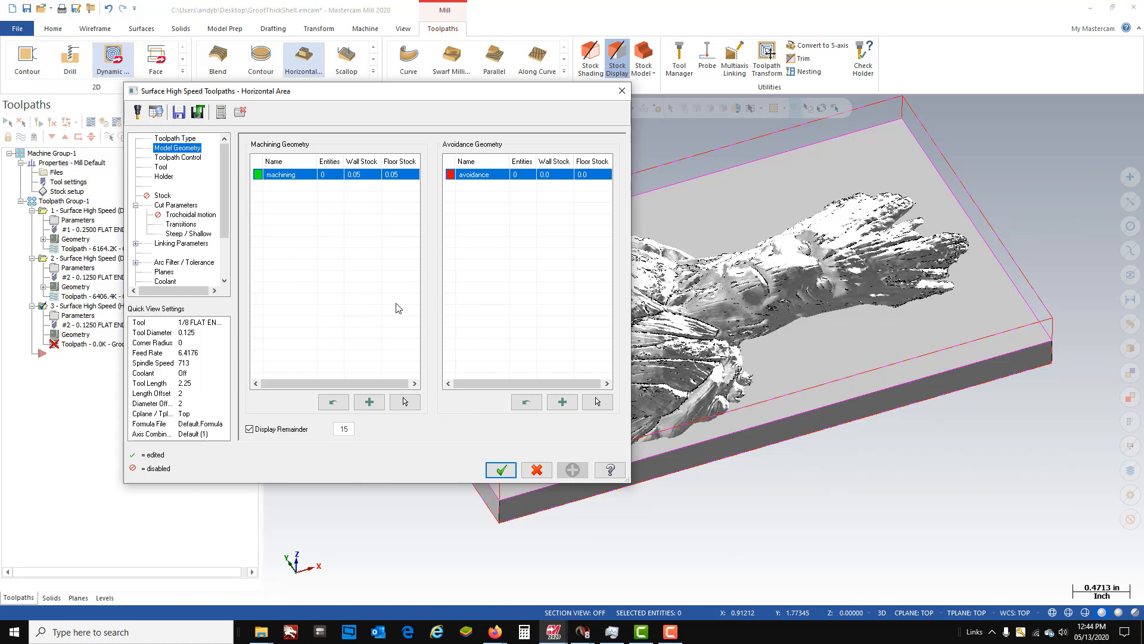
{"action": "left_click", "coordinate": [403, 401]}
{"action": "scroll", "coordinate": [544, 375], "scroll_direction": "down", "scroll_amount": 3}
{"action": "left_click_drag", "start_coordinate": [343, 224], "coordinate": [471, 242]}
{"action": "scroll", "coordinate": [909, 475], "scroll_direction": "down", "scroll_amount": 2}
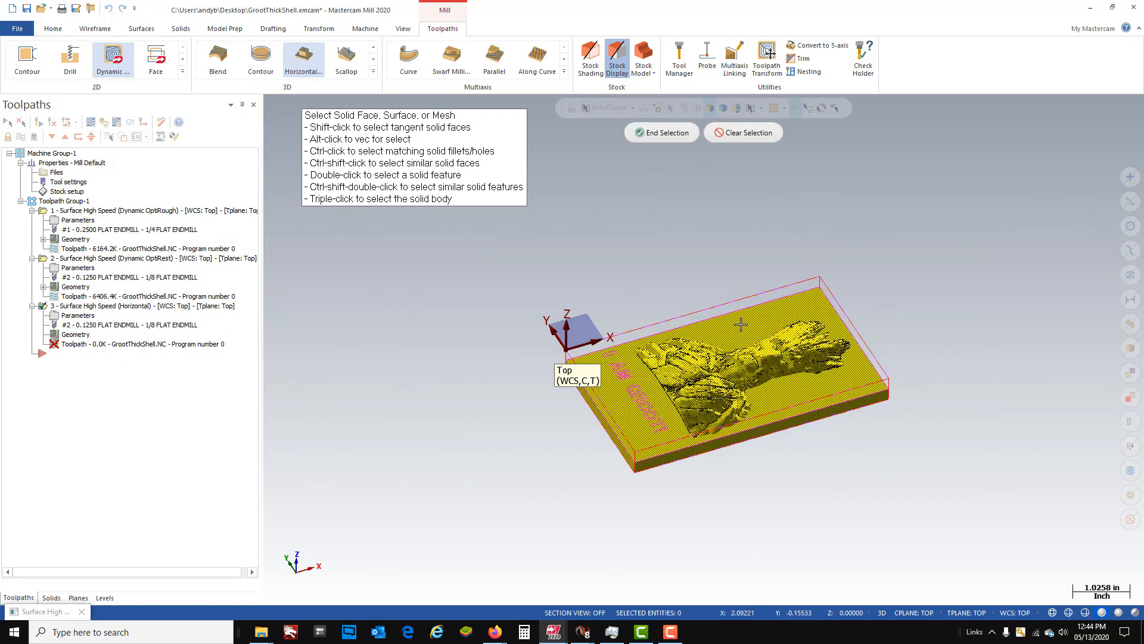
{"action": "left_click", "coordinate": [651, 136]}
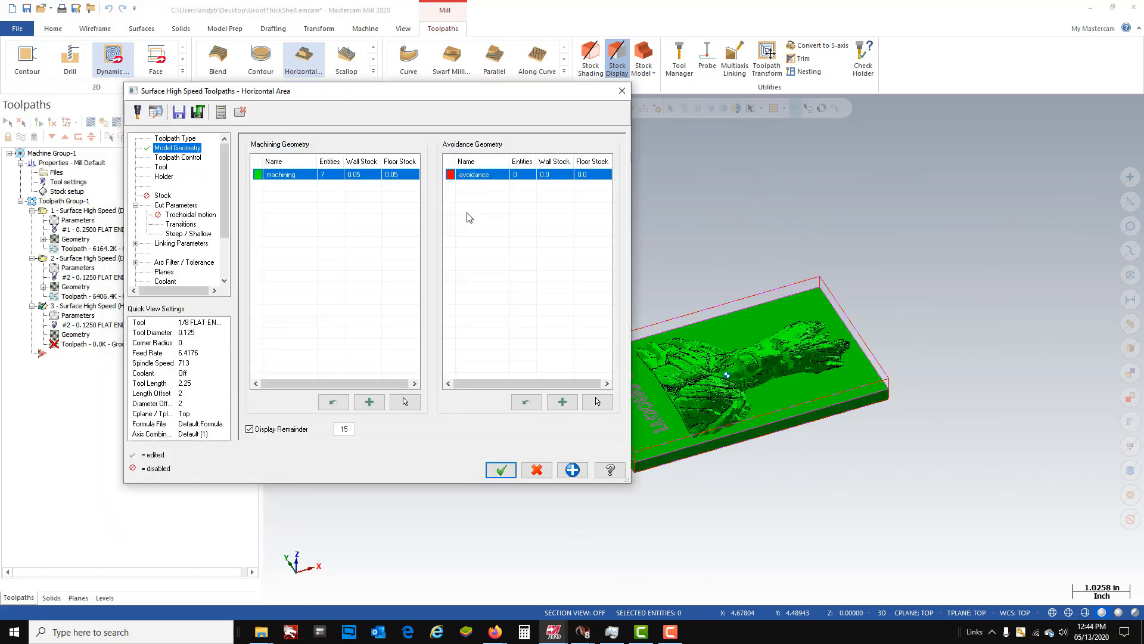
- Set the machining geometry's wall stock to 0.02 and its floor stock to 0
{"action": "double_click", "coordinate": [361, 176]}
{"action": "type", "text": ".02"}
{"action": "left_click", "coordinate": [396, 179]}
{"action": "left_click", "coordinate": [396, 176]}
{"action": "type", "text": "0"}
{"action": "key", "text": "Return"}
- Choose the 1/8 flat endmill for the horizontal toolpath with spindle speed 5000 and feed per tooth 0.0012
{"action": "left_click", "coordinate": [178, 158]}
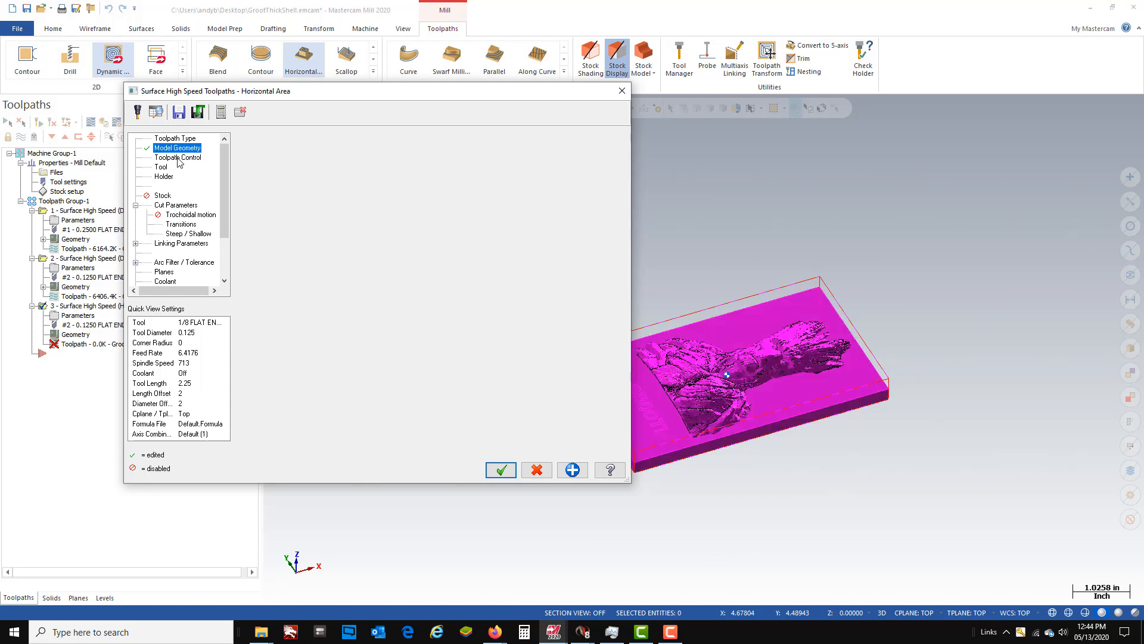
{"action": "left_click", "coordinate": [162, 168]}
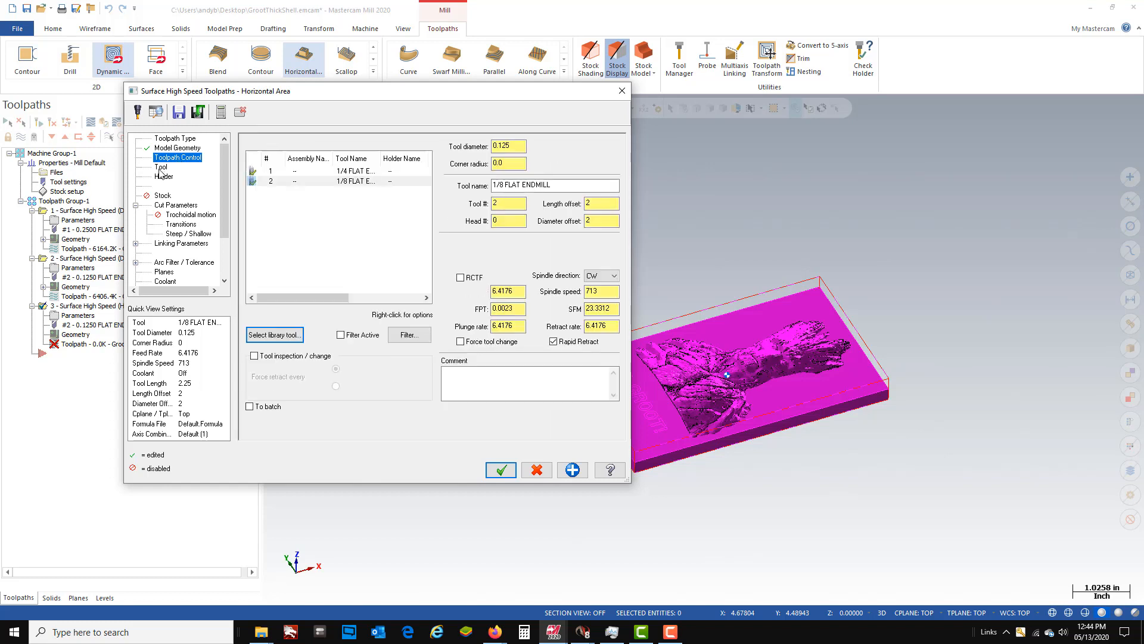
{"action": "left_click", "coordinate": [352, 183]}
{"action": "left_click_drag", "start_coordinate": [614, 293], "coordinate": [572, 291]}
{"action": "type", "text": "50"}
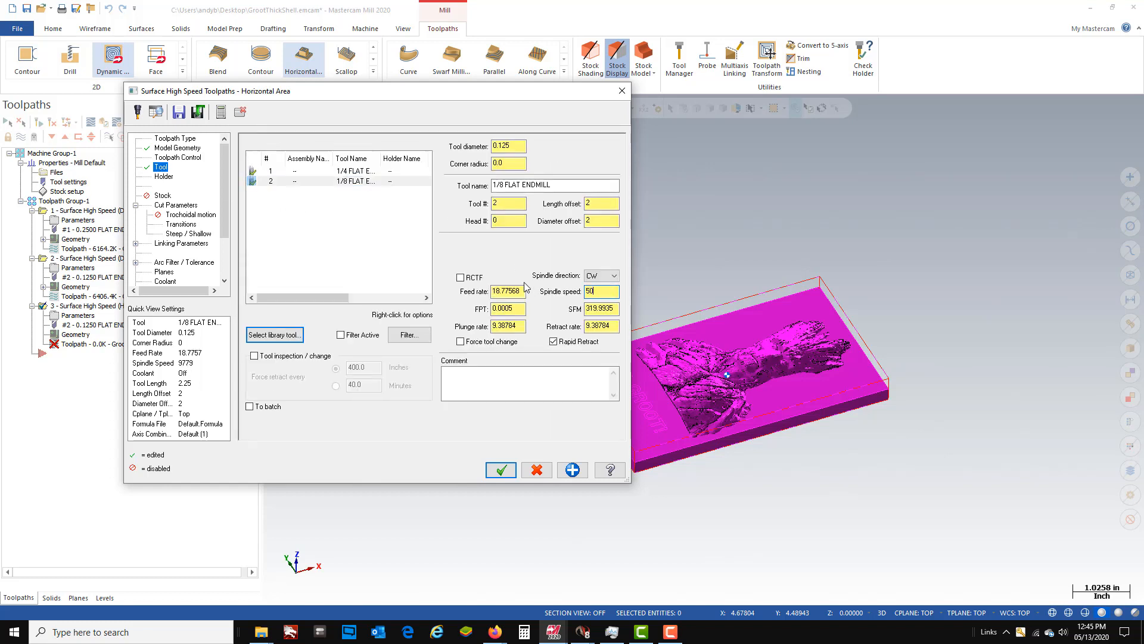
{"action": "type", "text": "00"}
{"action": "key", "text": "Return"}
{"action": "key", "text": "Tab"}
{"action": "key", "text": "BackSpace"}
{"action": "type", "text": ".0012"}
{"action": "key", "text": "Return"}
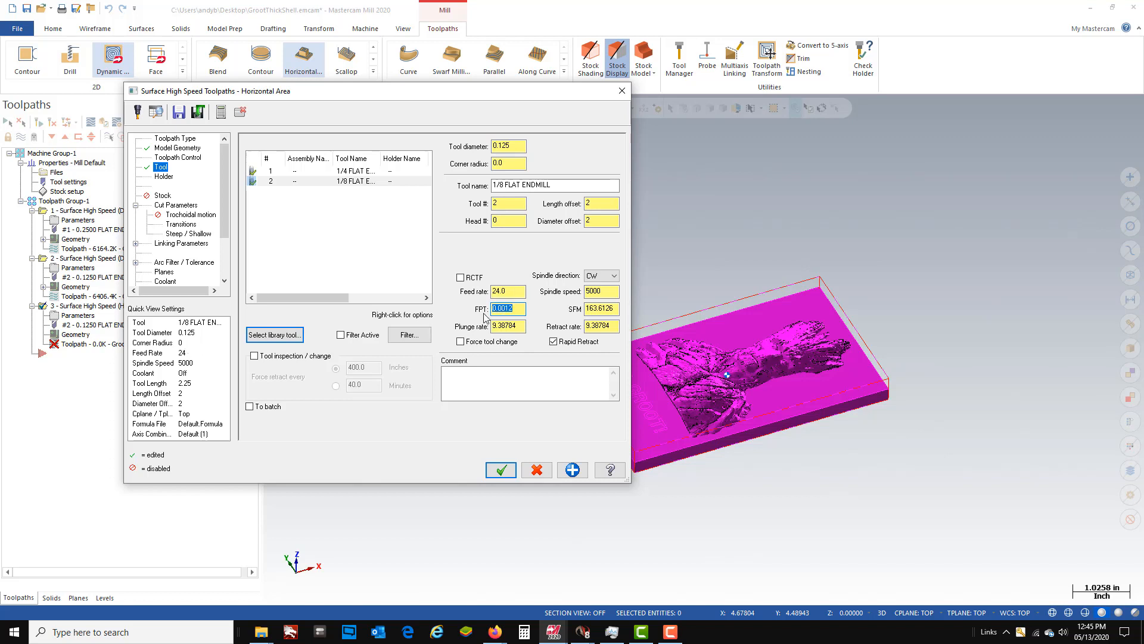
- Set both the plunge rate and the retract rate of the horizontal toolpath to 12
{"action": "key", "text": "Tab"}
{"action": "type", "text": "12"}
{"action": "left_click", "coordinate": [590, 327]}
{"action": "double_click", "coordinate": [590, 327]}
{"action": "type", "text": "12"}
{"action": "key", "text": "Return"}
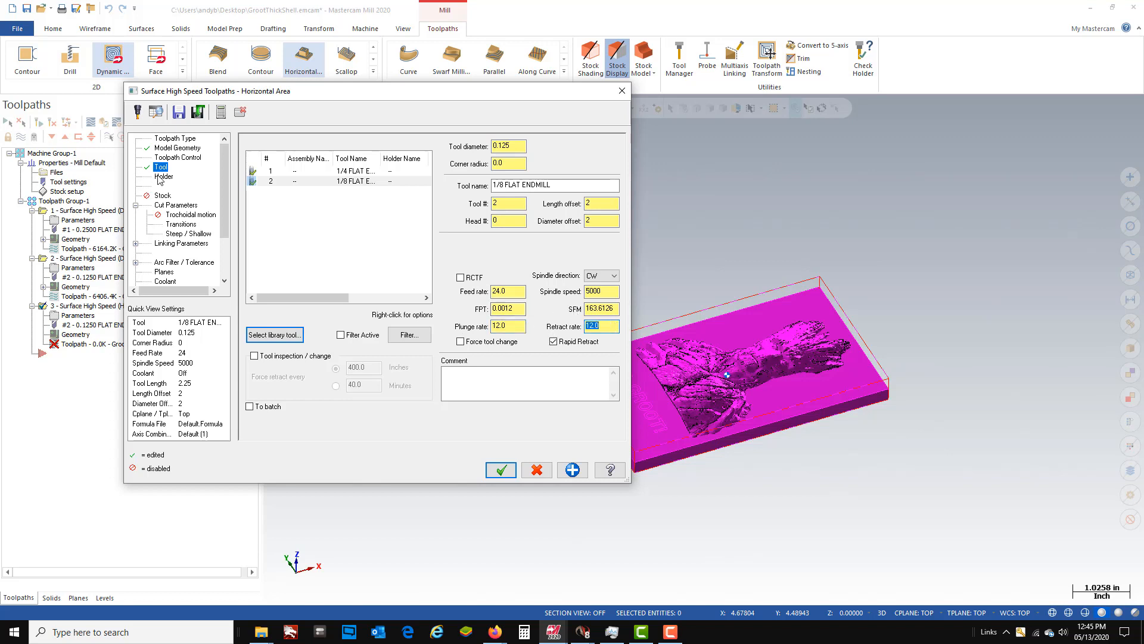
- Configure 2 depth cuts with a 0.01 stepdown in the horizontal toolpath's cut parameters
{"action": "left_click", "coordinate": [165, 205]}
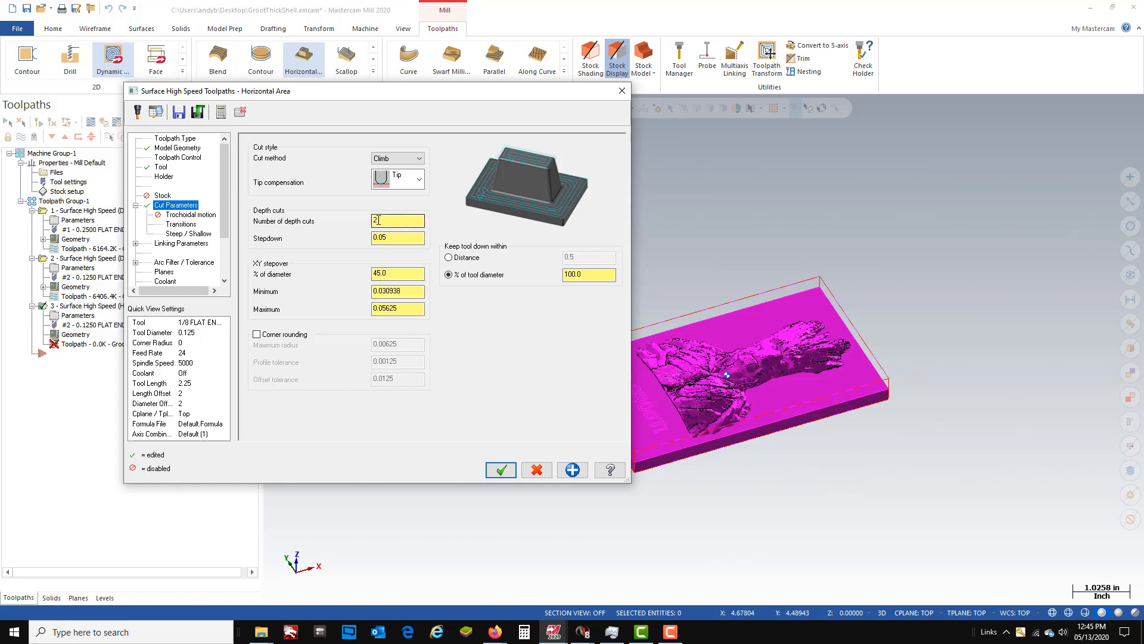
{"action": "left_click", "coordinate": [398, 240]}
{"action": "type", "text": "0.01"}
{"action": "key", "text": "Return"}
- Set the XY stepover to 55% of the tool diameter and open the transition settings
{"action": "left_click", "coordinate": [401, 272]}
{"action": "double_click", "coordinate": [394, 274]}
{"action": "type", "text": "55"}
{"action": "key", "text": "Return"}
{"action": "left_click", "coordinate": [179, 224]}
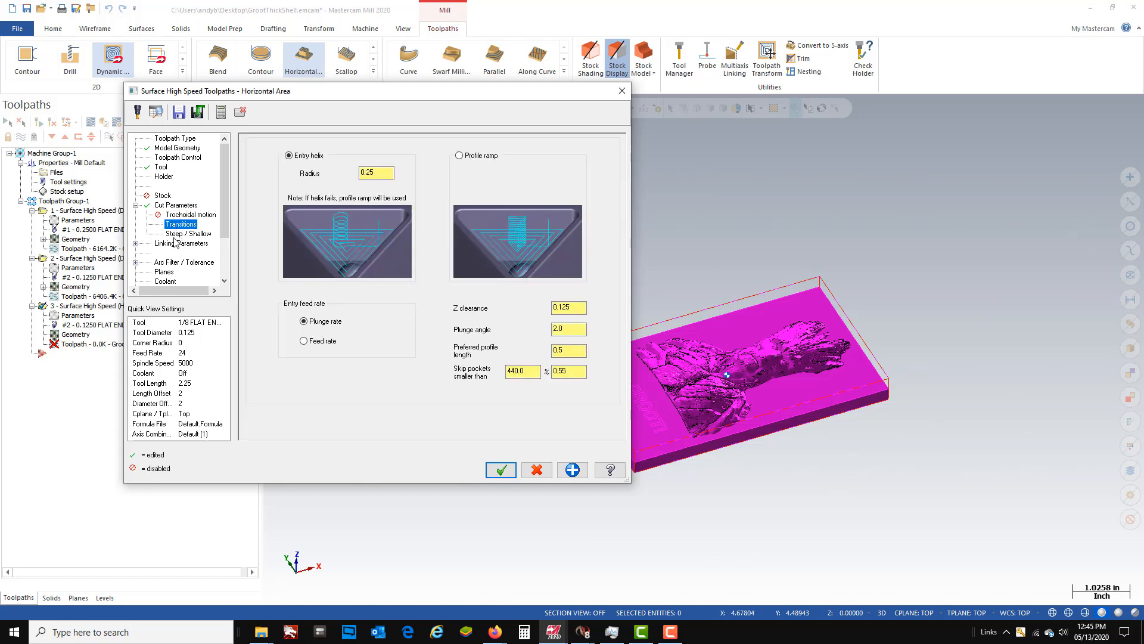
- Turn on flood coolant for the horizontal area toolpath and accept its parameters to generate it
{"action": "left_click", "coordinate": [176, 235]}
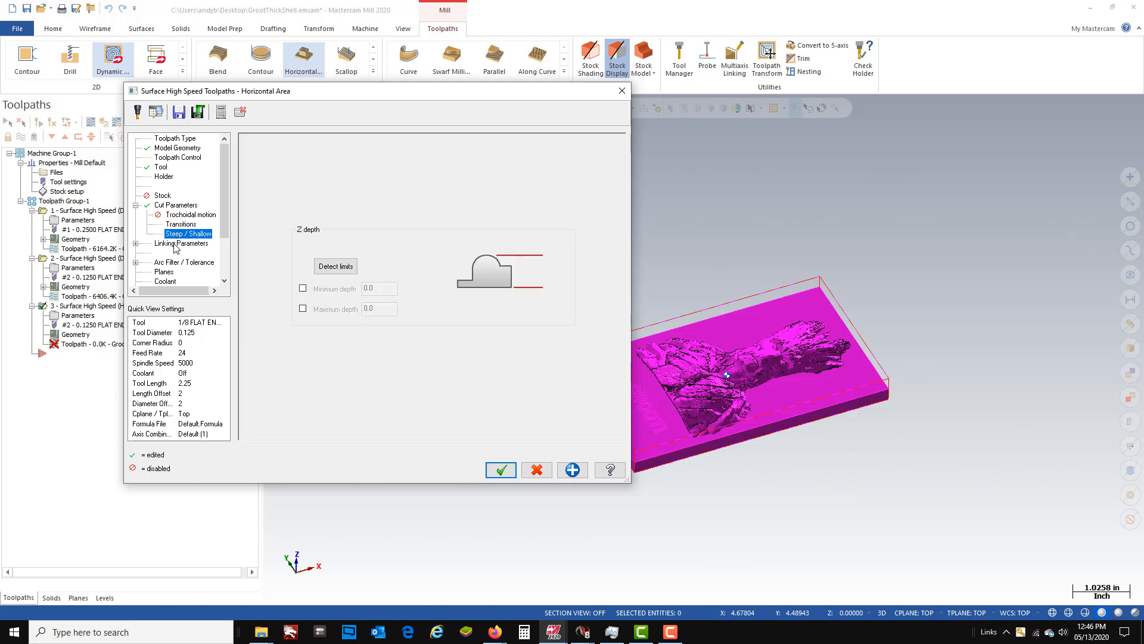
{"action": "left_click", "coordinate": [166, 283]}
{"action": "left_click", "coordinate": [462, 207]}
{"action": "left_click", "coordinate": [441, 224]}
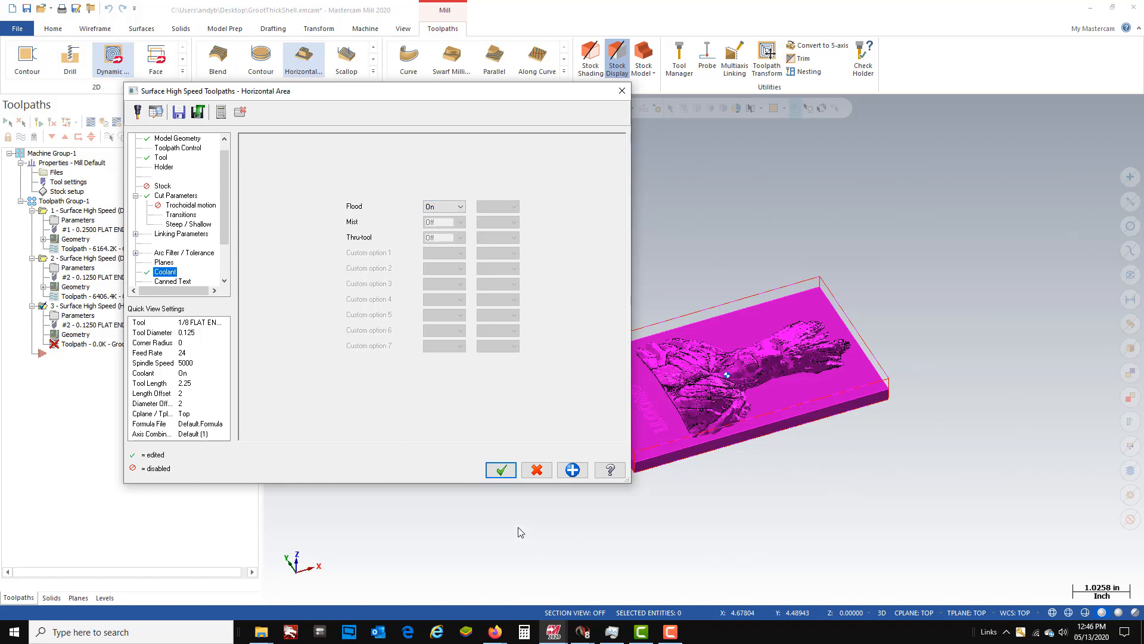
{"action": "left_click", "coordinate": [501, 471]}
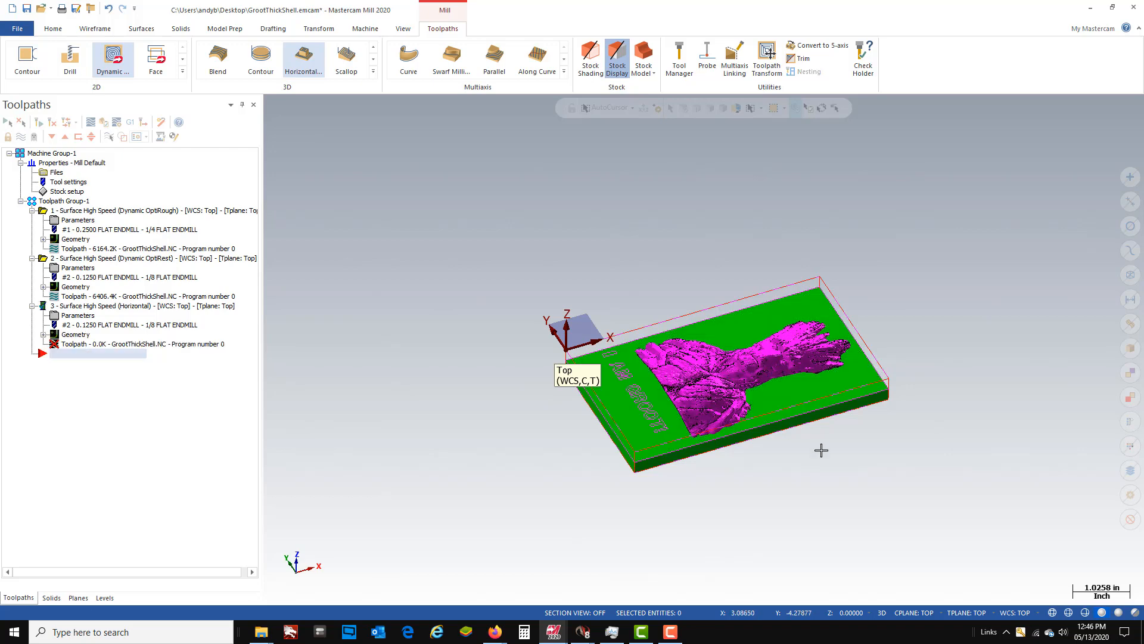
- Examine the generated horizontal toolpath on the flat floors around the Groot relief and the lettering
{"action": "scroll", "coordinate": [820, 452], "scroll_direction": "up", "scroll_amount": 5}
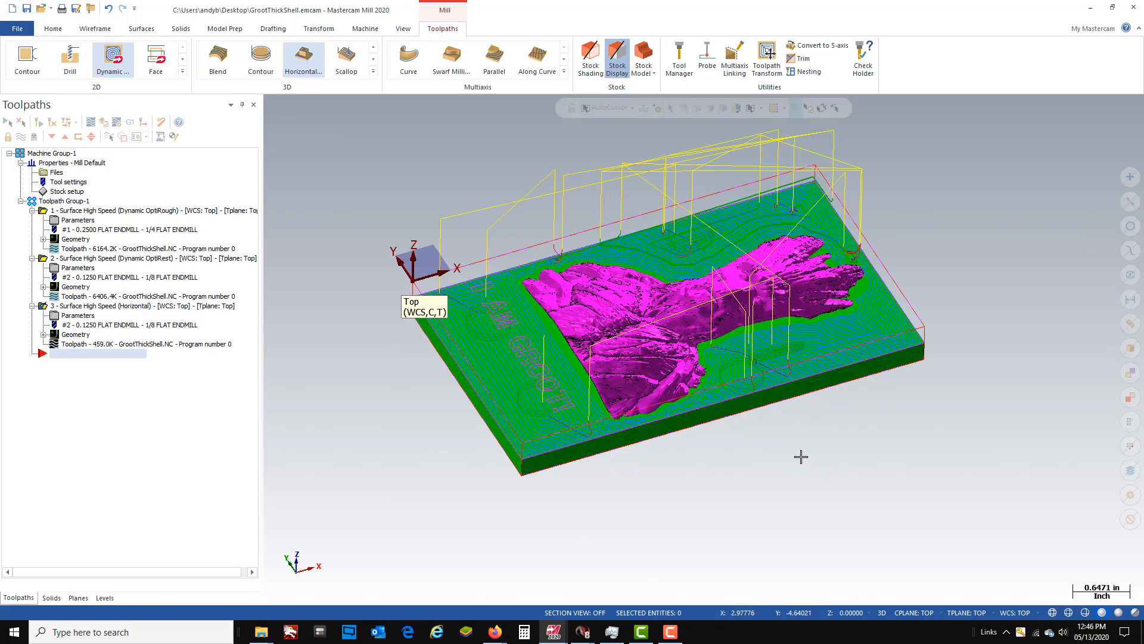
{"action": "middle_click_drag", "start_coordinate": [741, 331], "coordinate": [760, 341]}
{"action": "scroll", "coordinate": [759, 341], "scroll_direction": "up", "scroll_amount": 6}
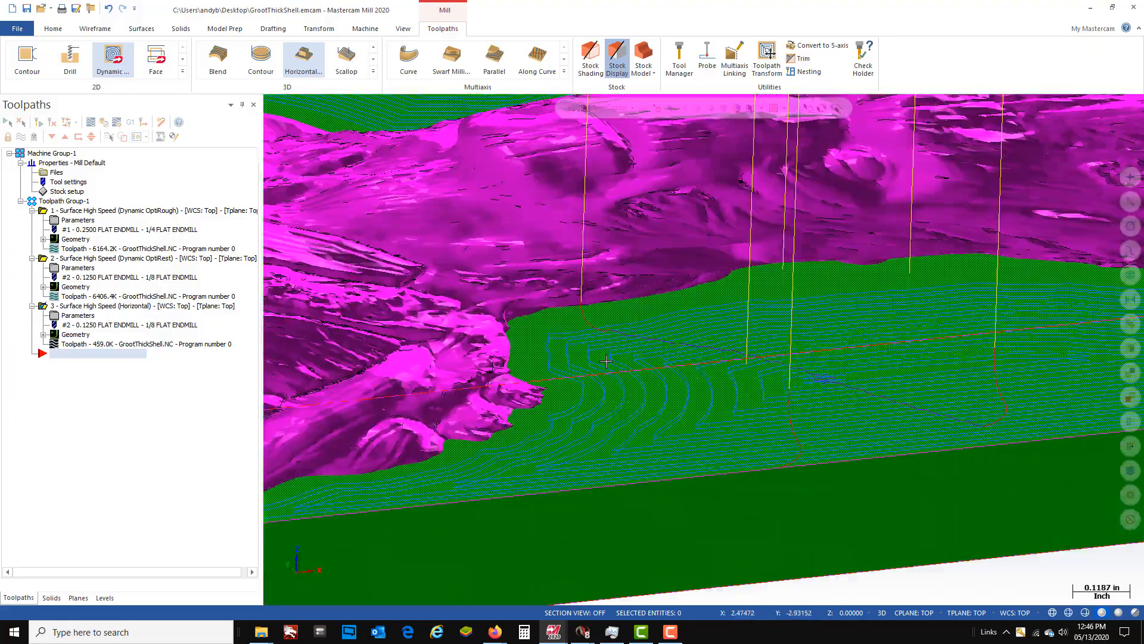
{"action": "scroll", "coordinate": [721, 327], "scroll_direction": "down", "scroll_amount": 8}
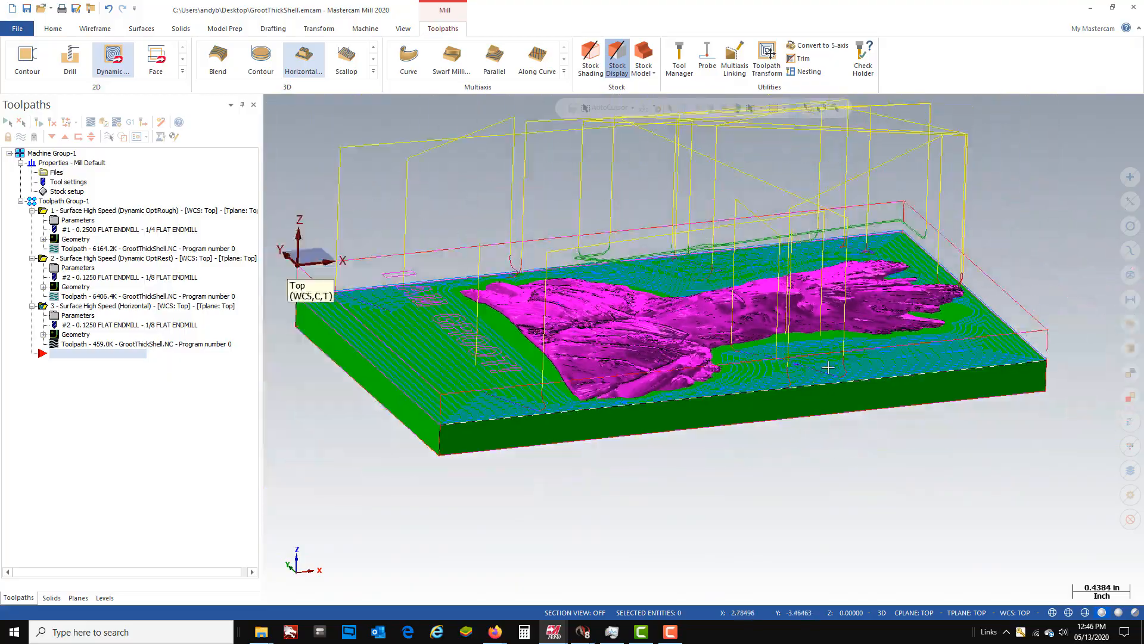
{"action": "middle_click_drag", "start_coordinate": [905, 340], "coordinate": [915, 311]}
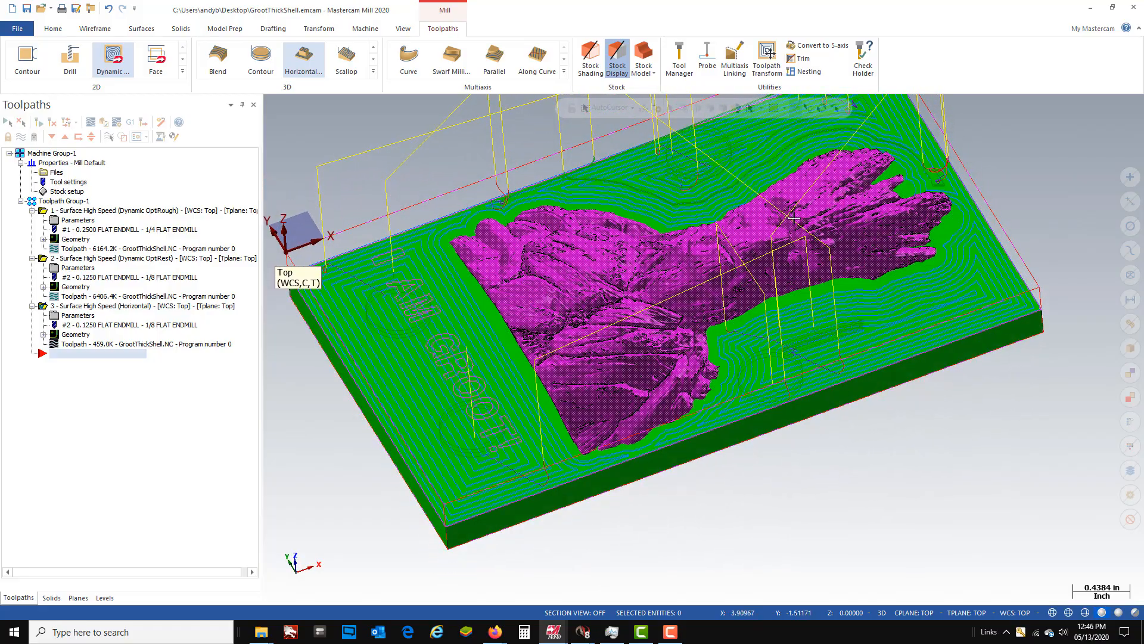
{"action": "scroll", "coordinate": [609, 307], "scroll_direction": "down", "scroll_amount": 4}
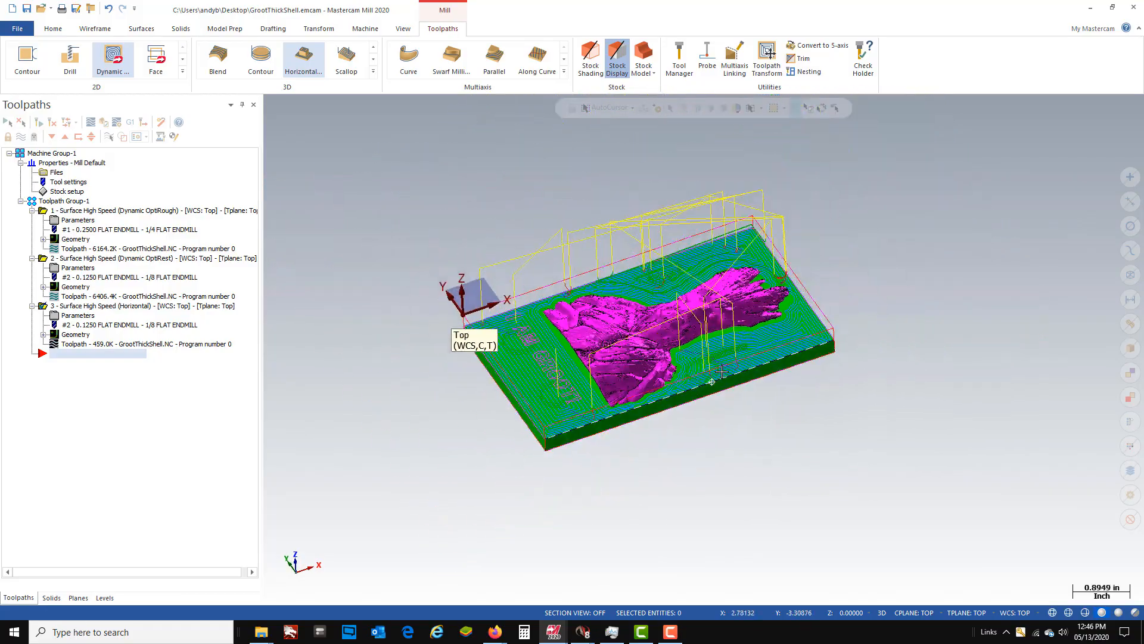
{"action": "scroll", "coordinate": [674, 344], "scroll_direction": "up", "scroll_amount": 3}
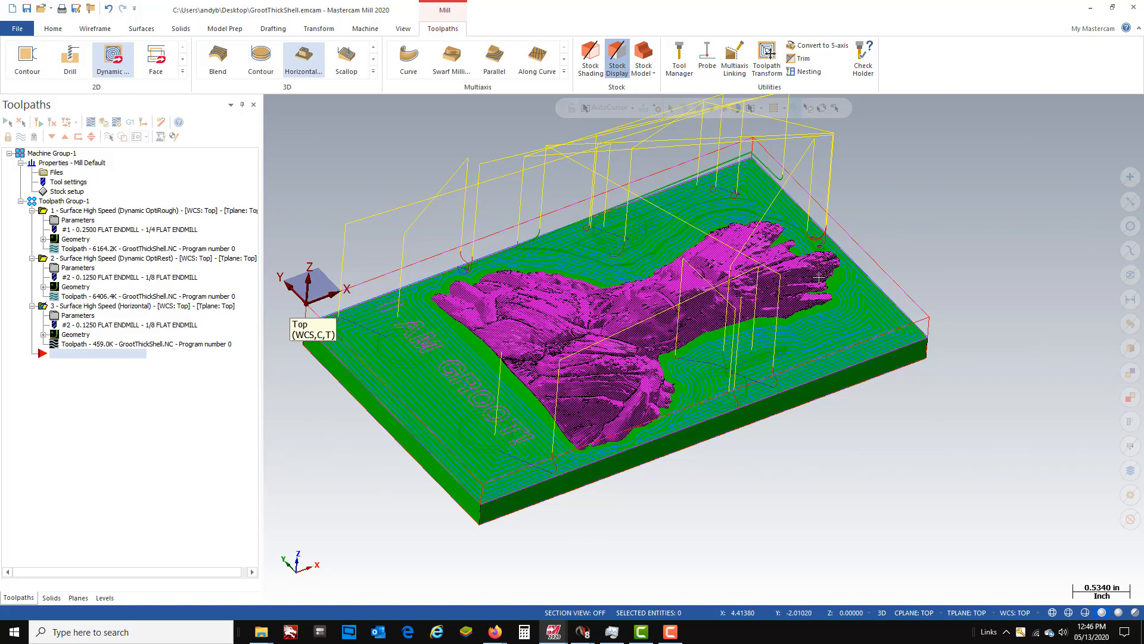
- Start a Hybrid finishing toolpath and select the whole plaque model as its machining geometry
{"action": "left_click", "coordinate": [373, 72]}
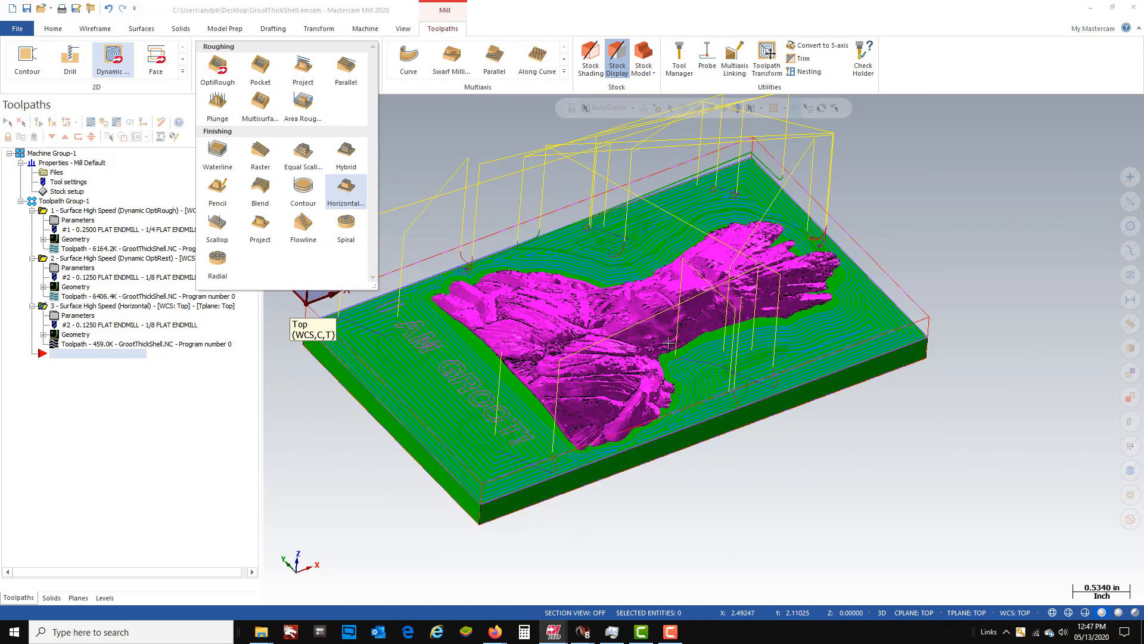
{"action": "left_click", "coordinate": [350, 157]}
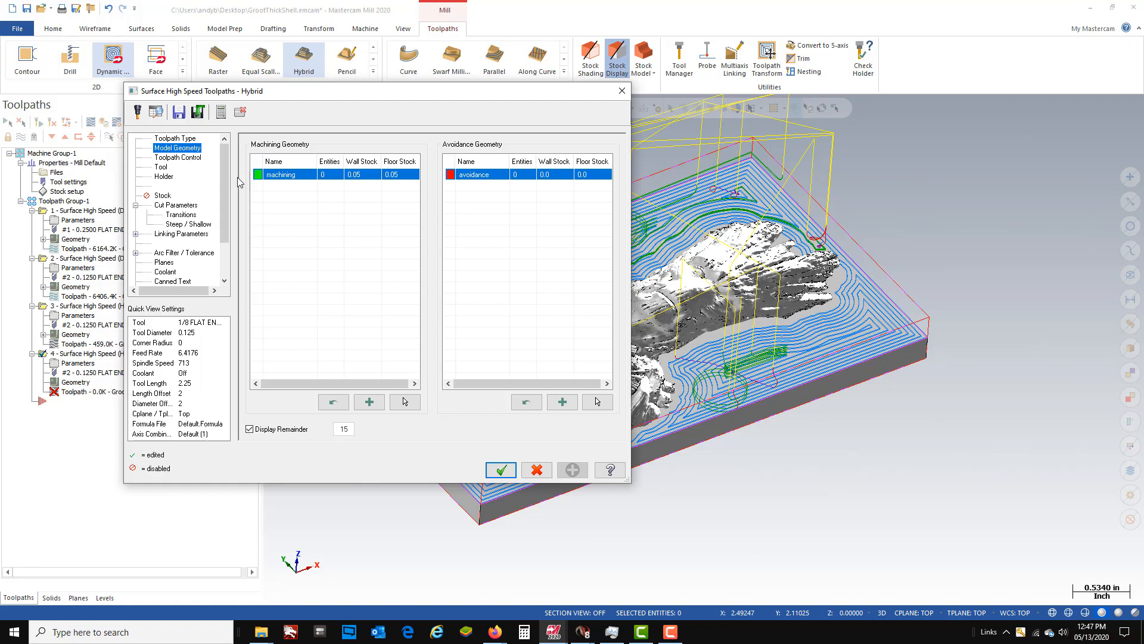
{"action": "left_click", "coordinate": [403, 401]}
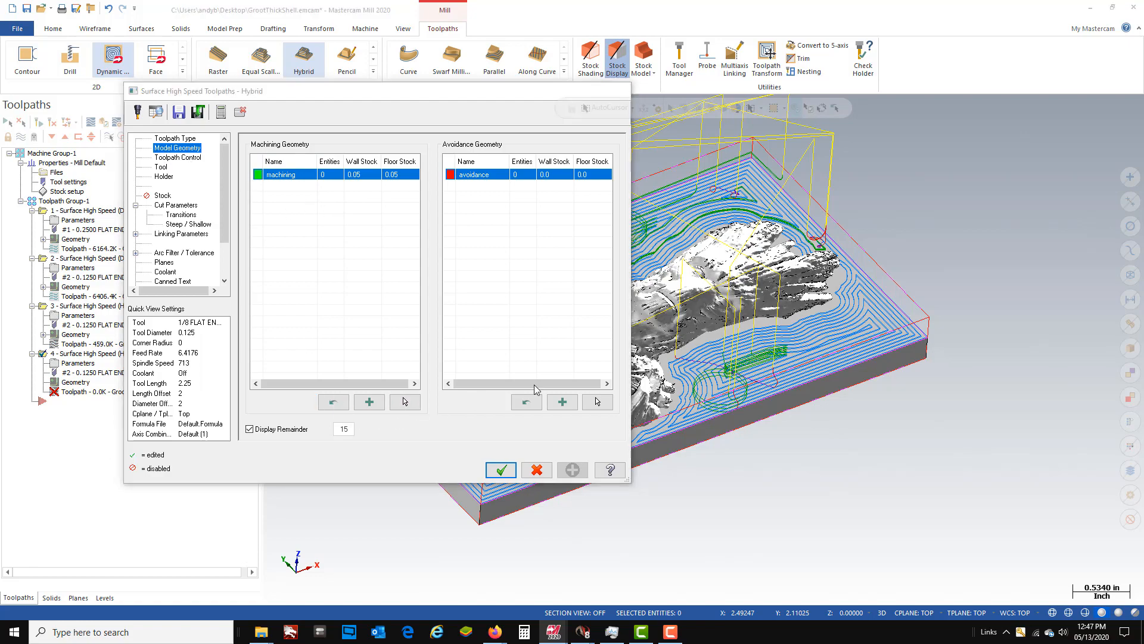
{"action": "scroll", "coordinate": [489, 289], "scroll_direction": "down", "scroll_amount": 3}
{"action": "left_click_drag", "start_coordinate": [452, 259], "coordinate": [866, 506]}
{"action": "left_click", "coordinate": [689, 137]}
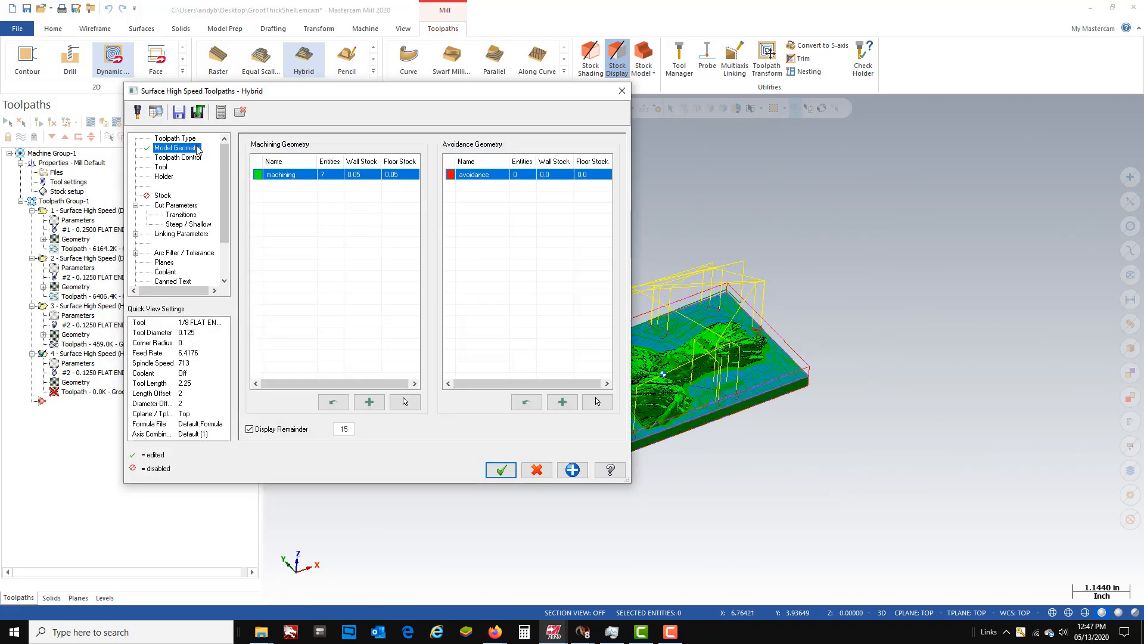
- Set wall stock and floor stock of the hybrid machining geometry to 0 and open the toolpath control settings
{"action": "left_click", "coordinate": [361, 174]}
{"action": "type", "text": "0"}
{"action": "left_click", "coordinate": [401, 175]}
{"action": "type", "text": "0"}
{"action": "left_click", "coordinate": [181, 158]}
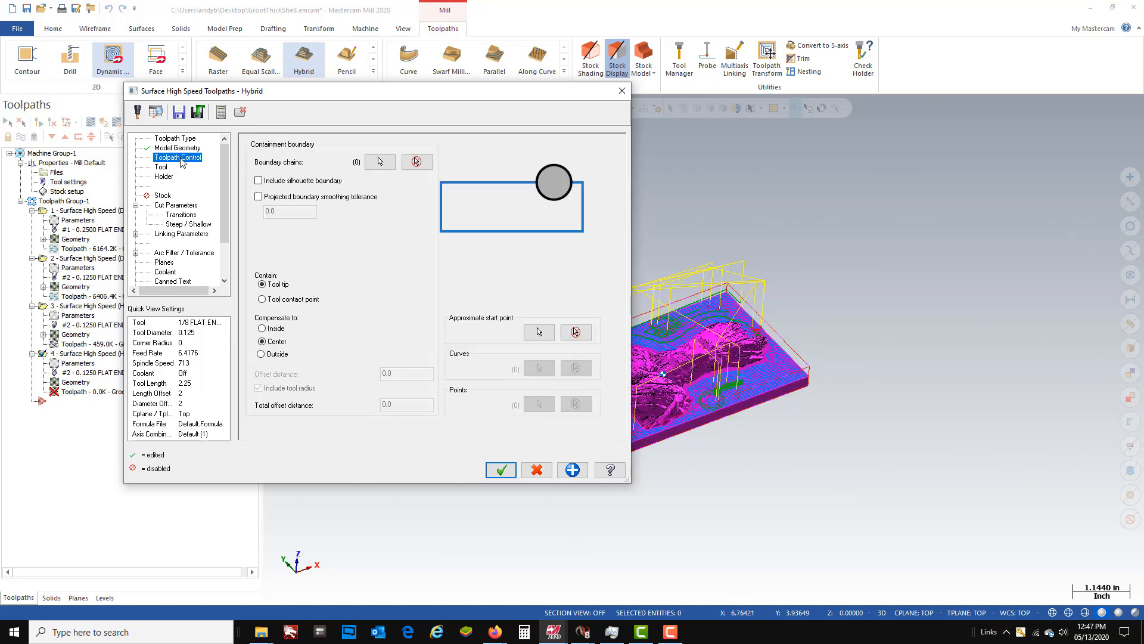
- Filter the tool library to ball endmills and choose the 3/16 ball endmill for the hybrid toolpath
{"action": "left_click", "coordinate": [162, 168]}
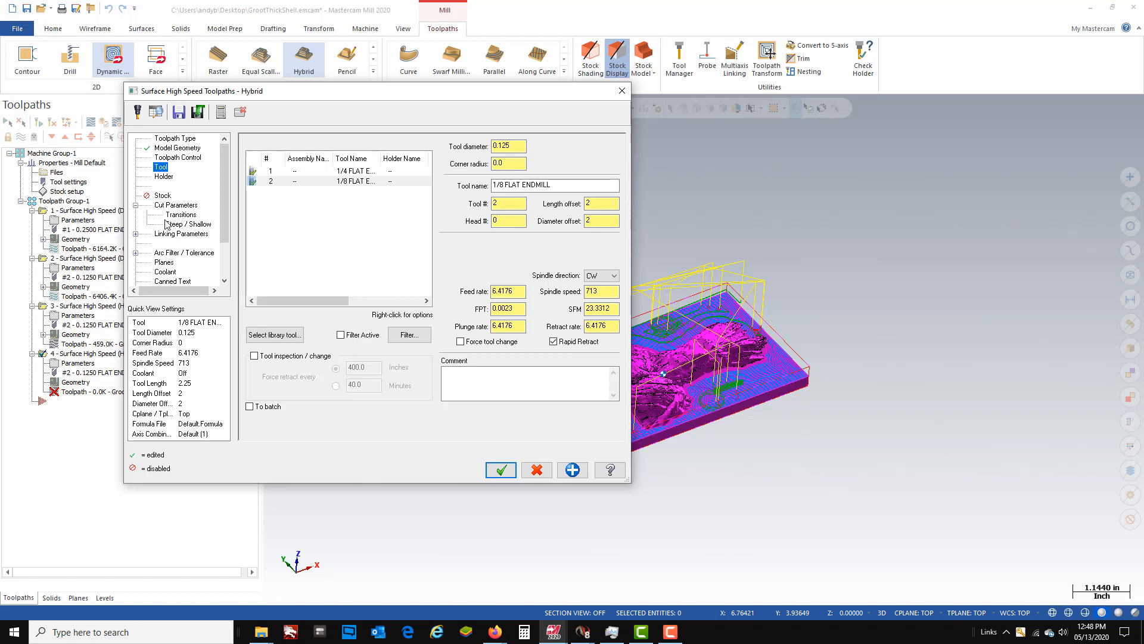
{"action": "left_click", "coordinate": [269, 340]}
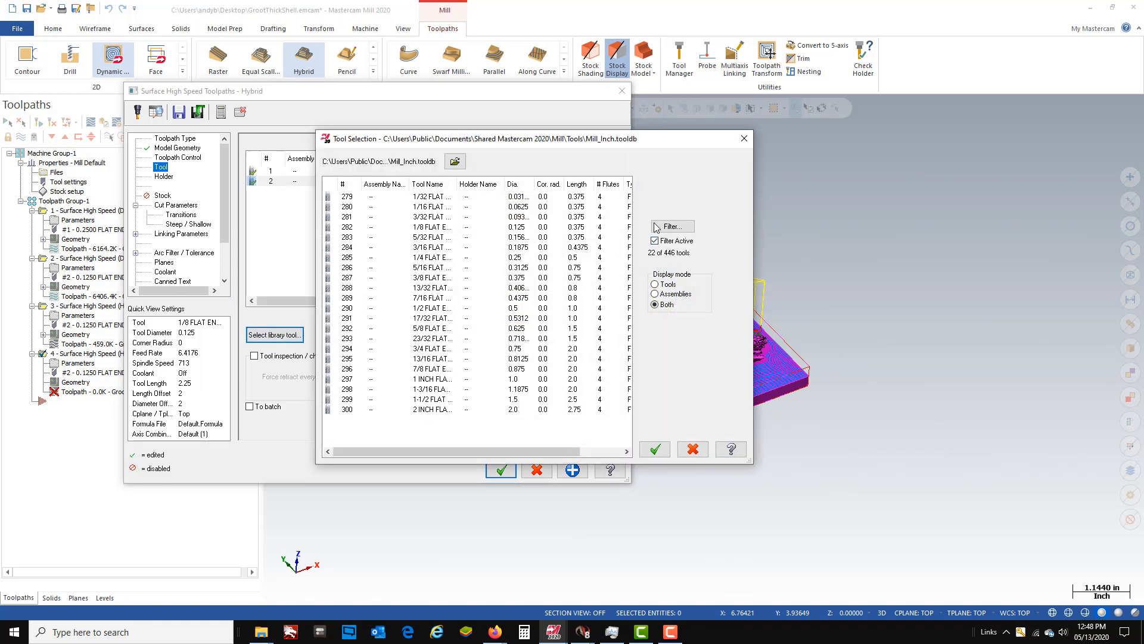
{"action": "left_click", "coordinate": [672, 227]}
{"action": "left_click", "coordinate": [498, 347]}
{"action": "left_click", "coordinate": [425, 187]}
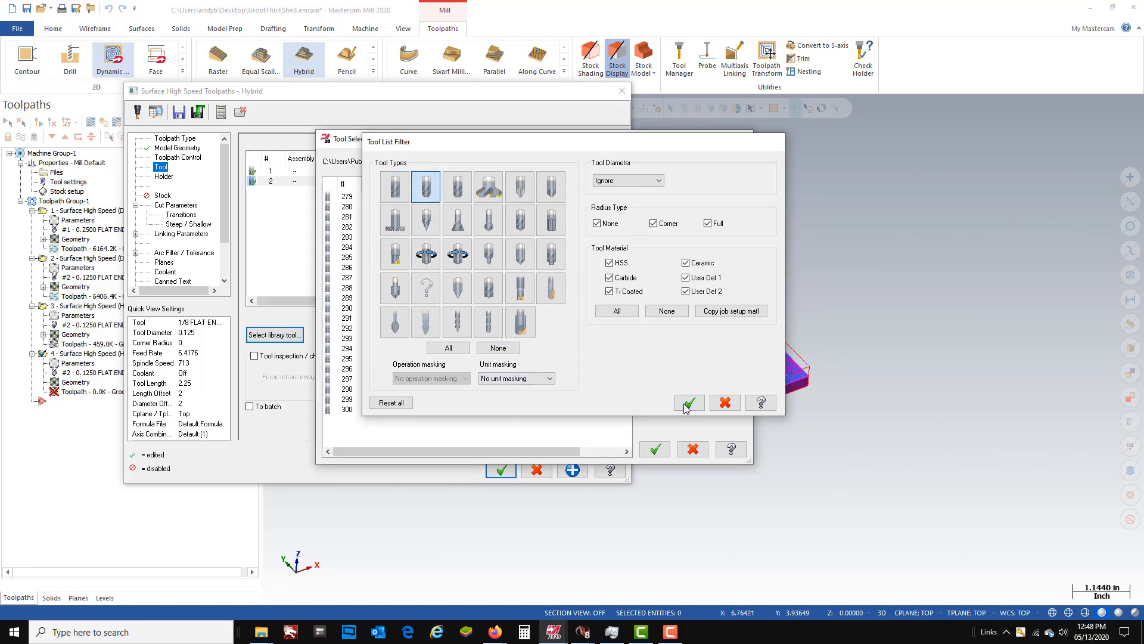
{"action": "left_click", "coordinate": [690, 402]}
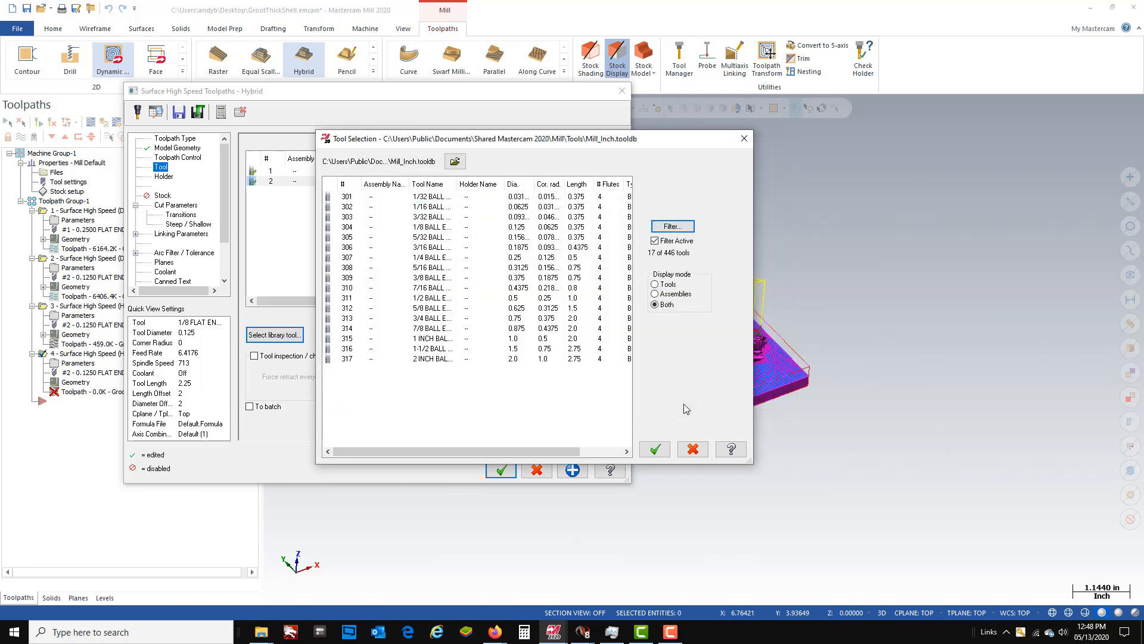
{"action": "left_click", "coordinate": [427, 248]}
{"action": "double_click", "coordinate": [427, 247]}
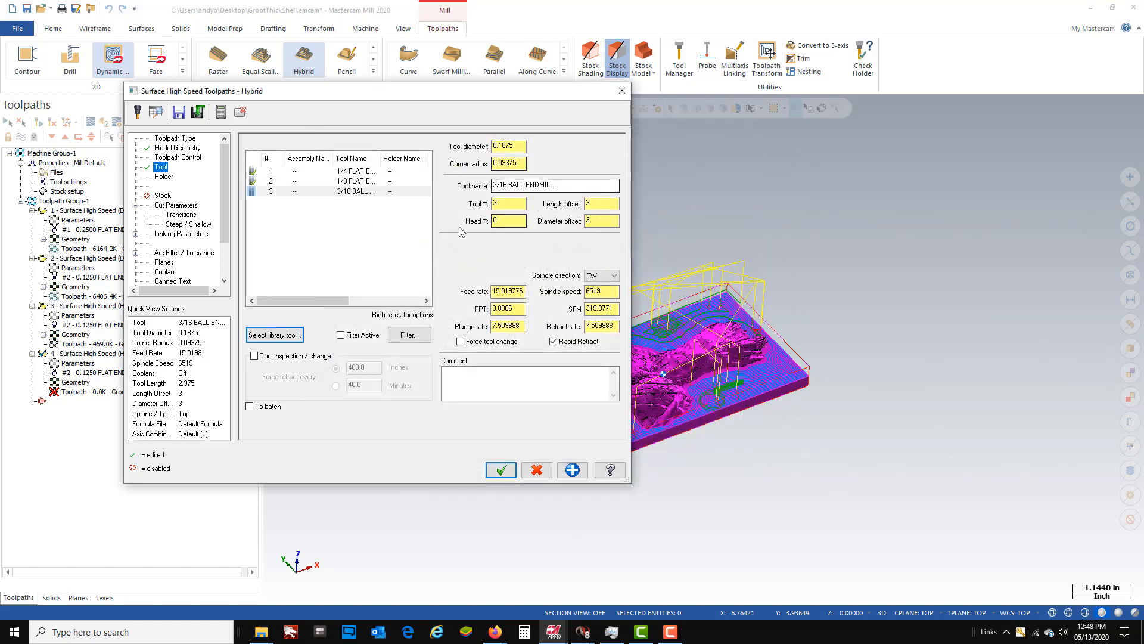
- Set the 3/16 ball endmill's spindle speed to 5000 and its feed per tooth to 0.0018
{"action": "double_click", "coordinate": [594, 291]}
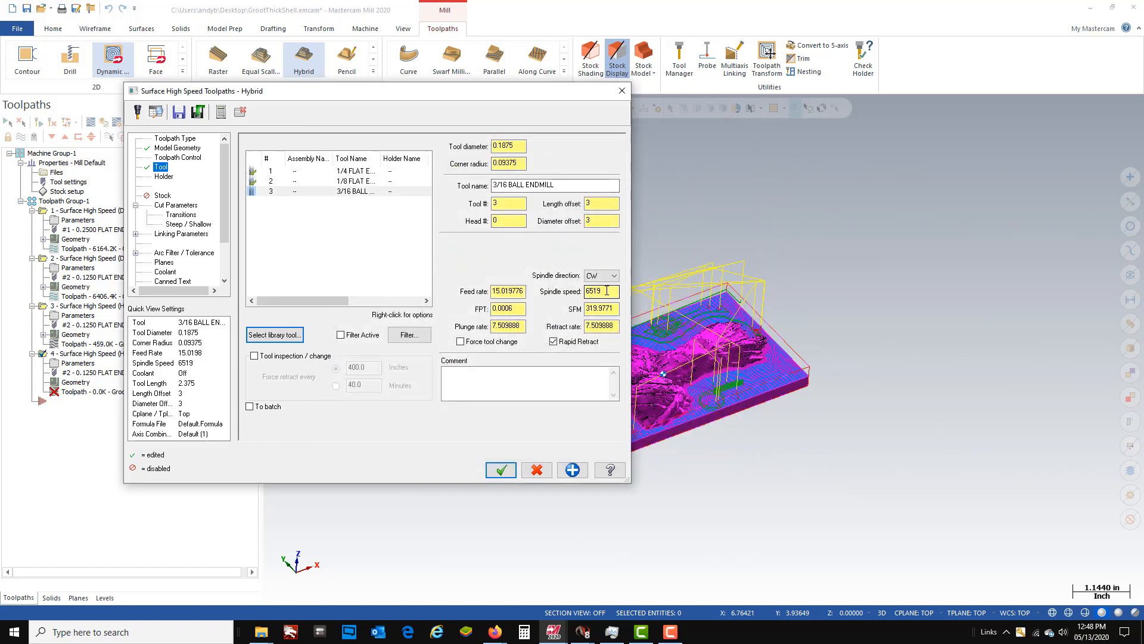
{"action": "type", "text": "5000"}
{"action": "key", "text": "Return"}
{"action": "double_click", "coordinate": [514, 309]}
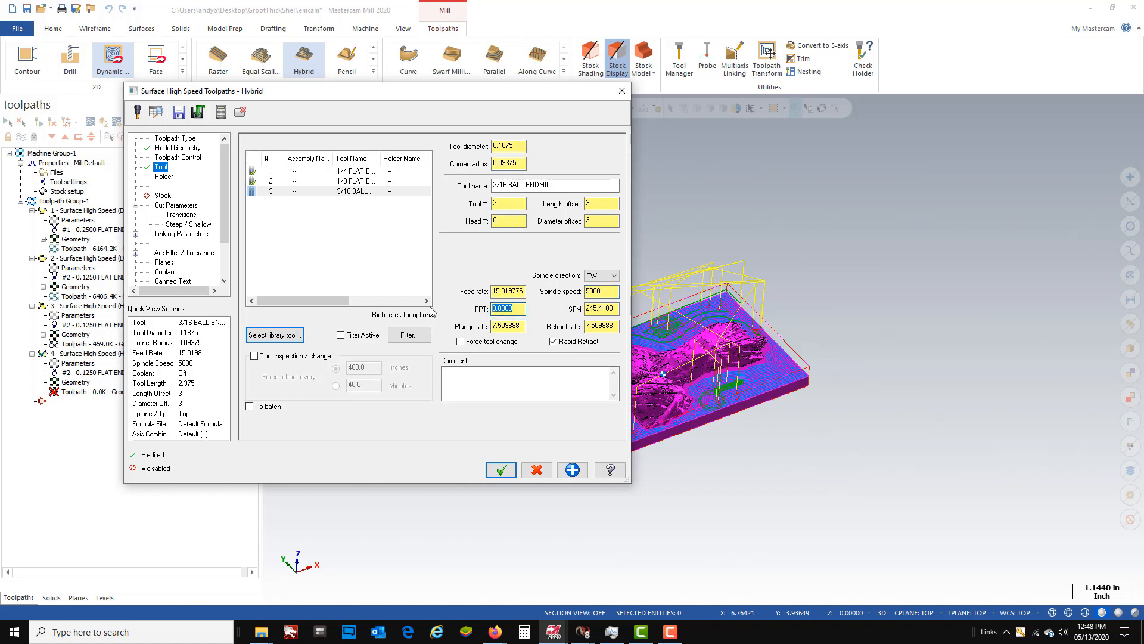
{"action": "type", "text": ".0018"}
{"action": "key", "text": "Return"}
- Set both the plunge rate and the retract rate of the hybrid toolpath to 18
{"action": "double_click", "coordinate": [522, 326]}
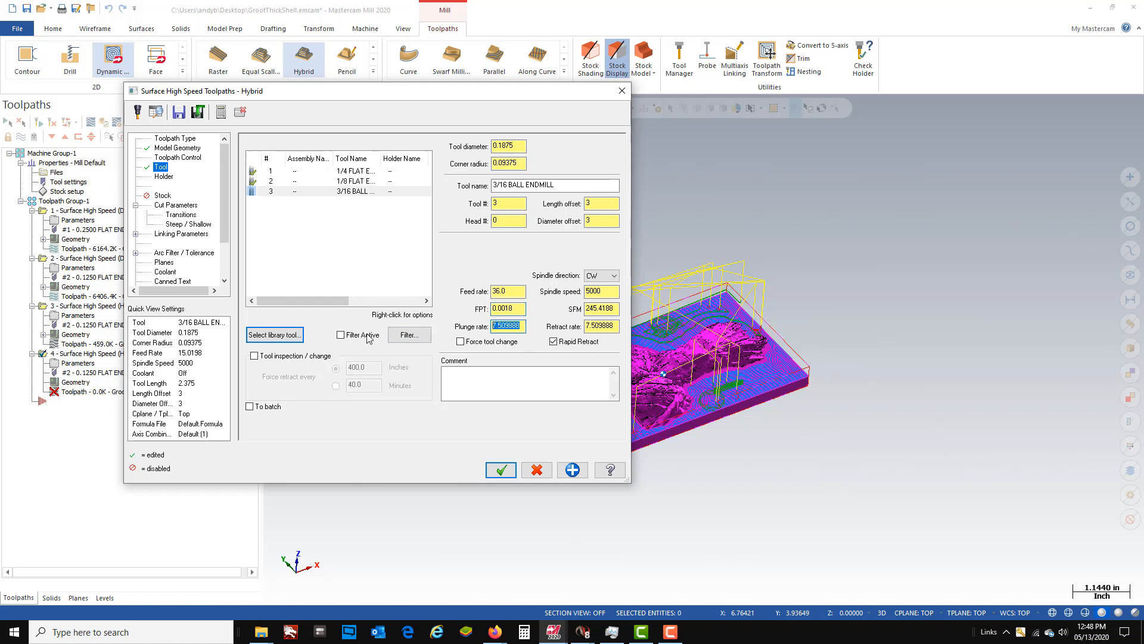
{"action": "type", "text": "18"}
{"action": "left_click_drag", "start_coordinate": [617, 326], "coordinate": [570, 332]}
{"action": "type", "text": "18"}
{"action": "key", "text": "Return"}
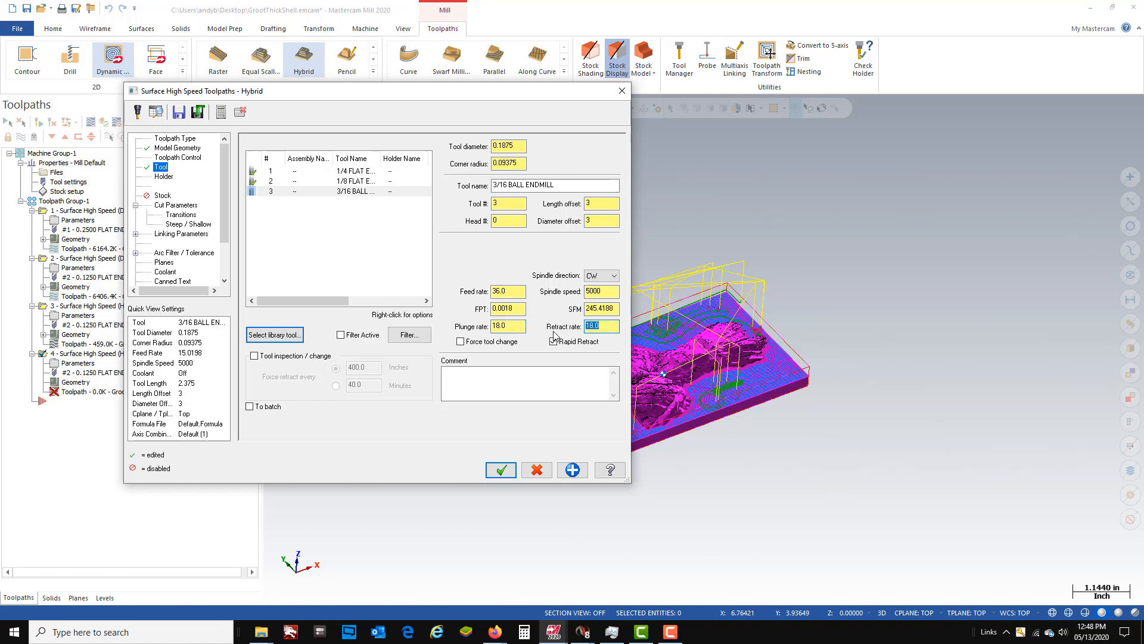
- Set the Z stepdown and the 3D stepover to 0.005 in the hybrid toolpath's cut parameters
{"action": "left_click", "coordinate": [167, 206]}
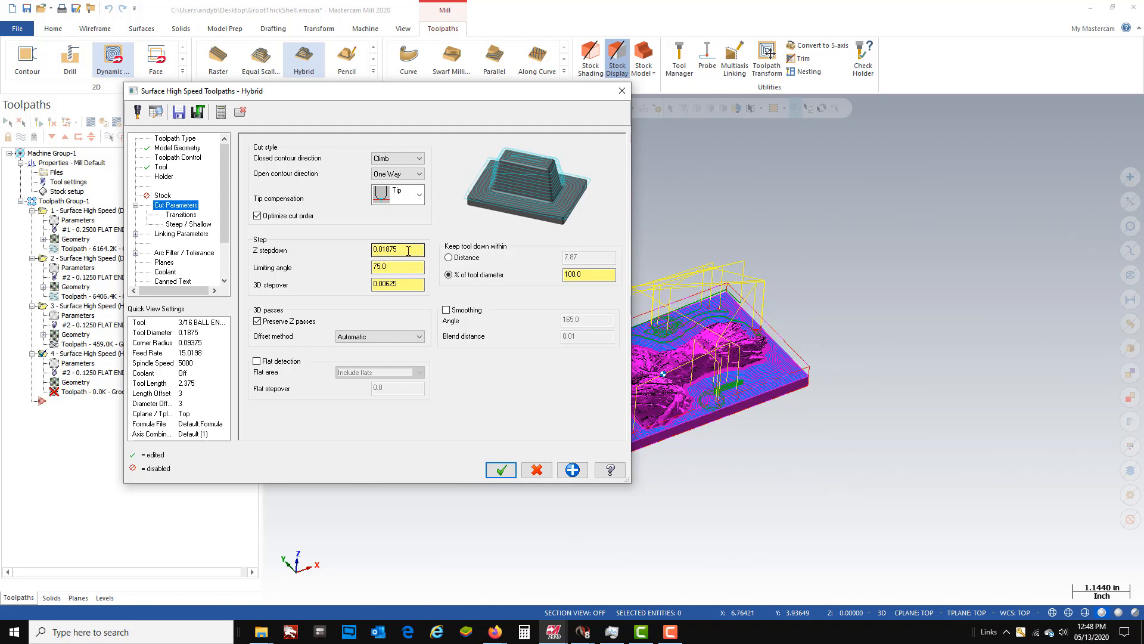
{"action": "left_click_drag", "start_coordinate": [408, 251], "coordinate": [344, 251]}
{"action": "type", "text": "0.005"}
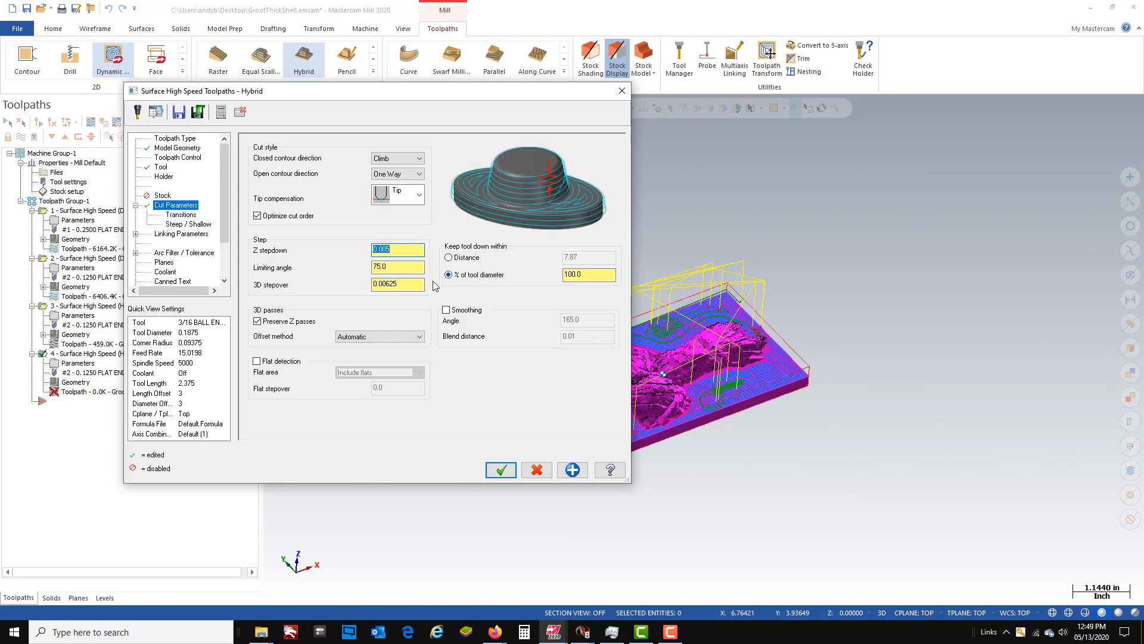
{"action": "left_click", "coordinate": [420, 269]}
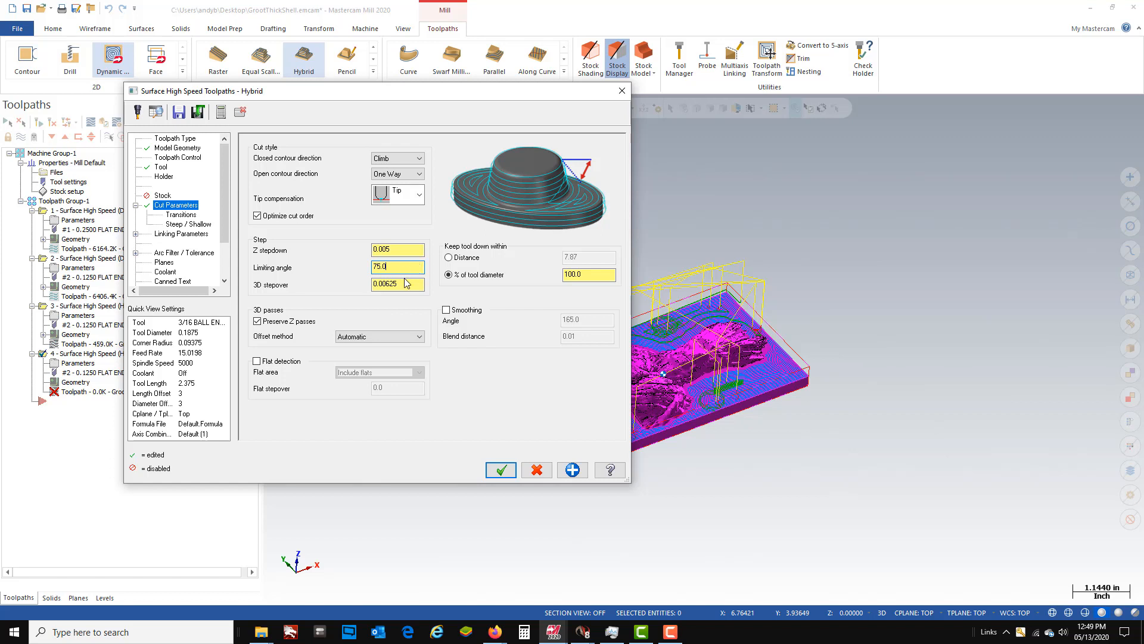
{"action": "left_click_drag", "start_coordinate": [411, 284], "coordinate": [315, 292]}
{"action": "type", "text": ".0"}
{"action": "key", "text": "Return"}
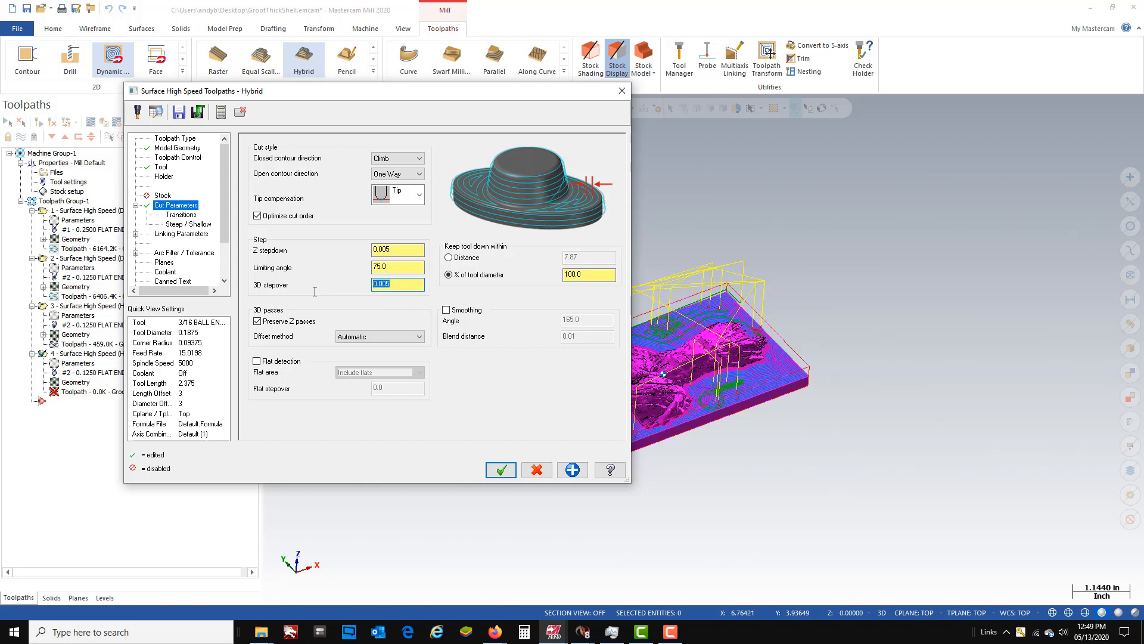
- Set the limiting angle to 60 and enable flat detection with the flat area option Ignore flats
{"action": "left_click_drag", "start_coordinate": [388, 270], "coordinate": [339, 268]}
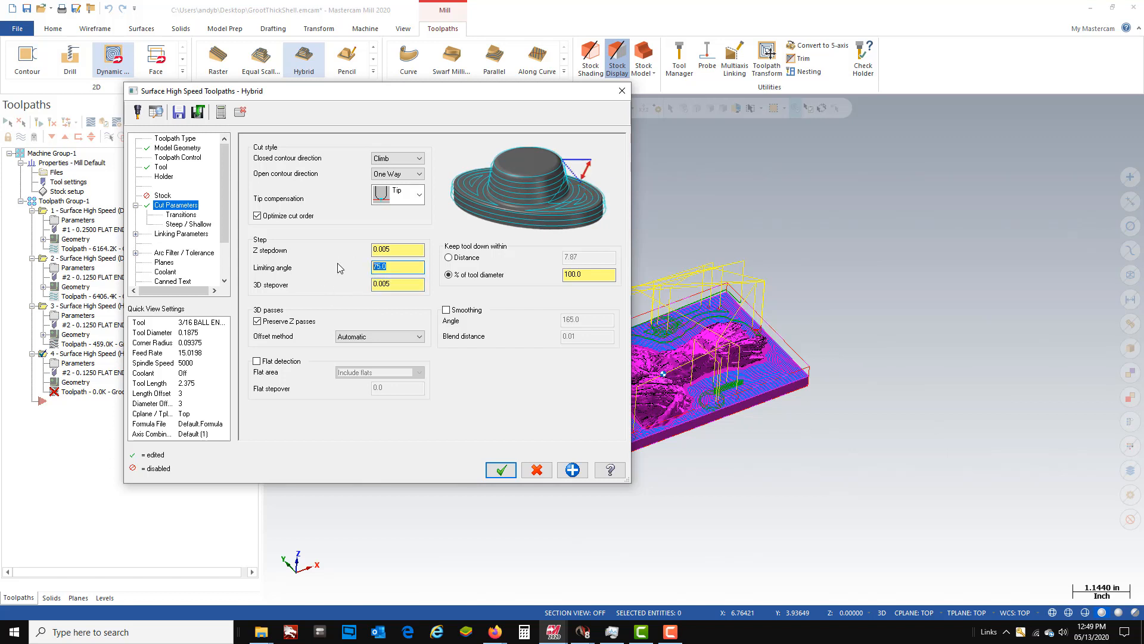
{"action": "type", "text": "60"}
{"action": "key", "text": "Return"}
{"action": "left_click", "coordinate": [406, 266]}
{"action": "left_click", "coordinate": [257, 361]}
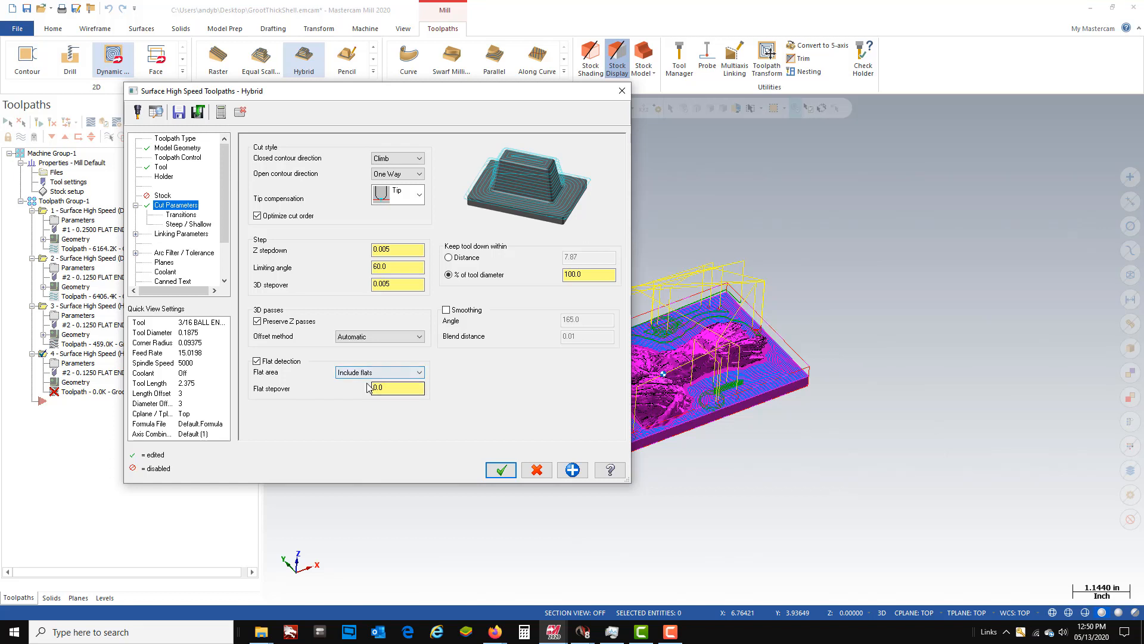
{"action": "left_click", "coordinate": [421, 375]}
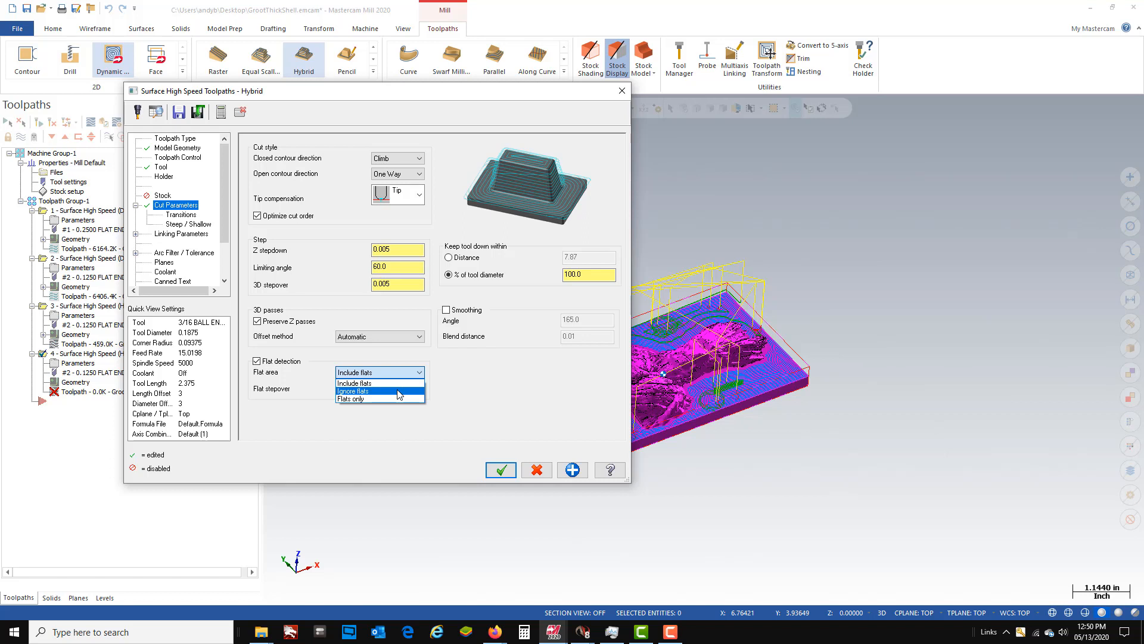
{"action": "left_click", "coordinate": [398, 392]}
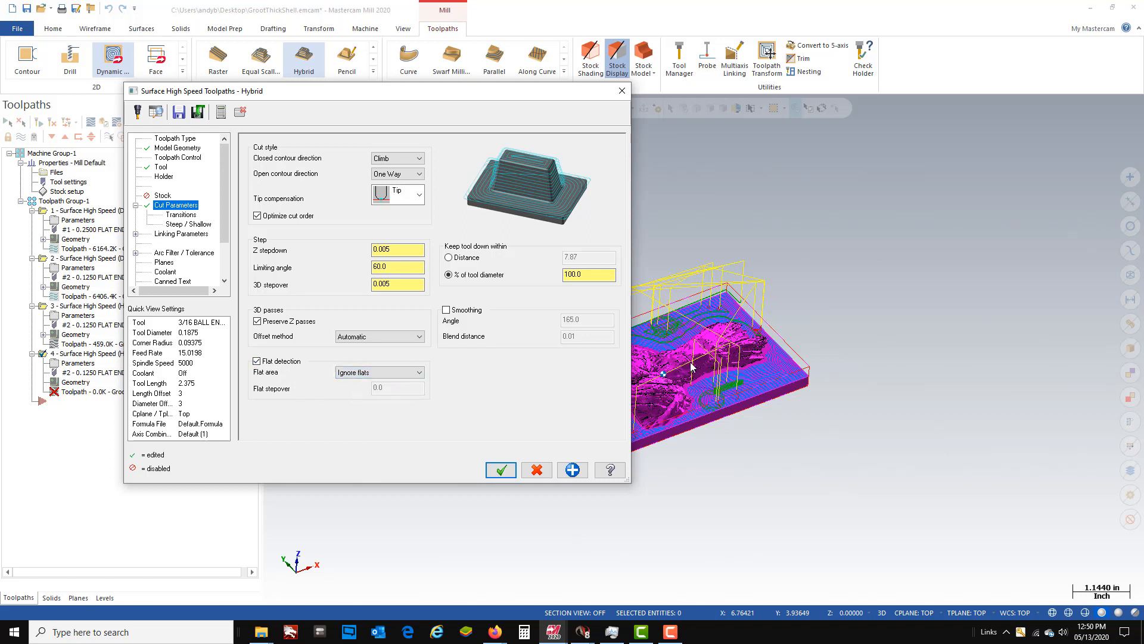
- Limit the hybrid toolpath's Z depth to a minimum depth of 0 and a maximum depth of -0.25
{"action": "left_click", "coordinate": [182, 225]}
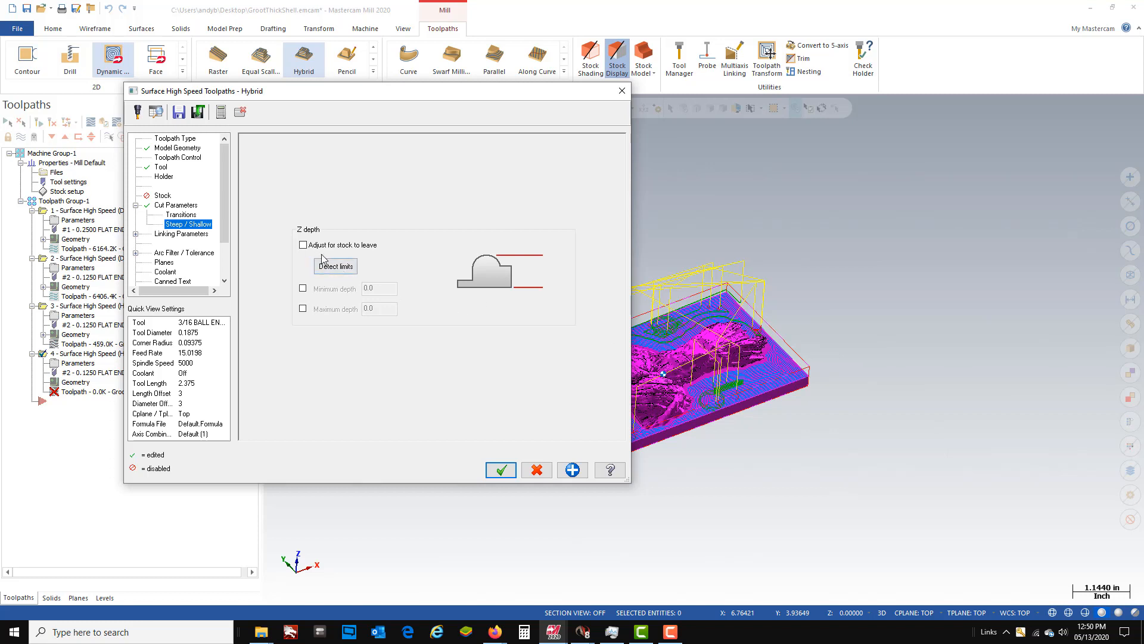
{"action": "left_click", "coordinate": [303, 288]}
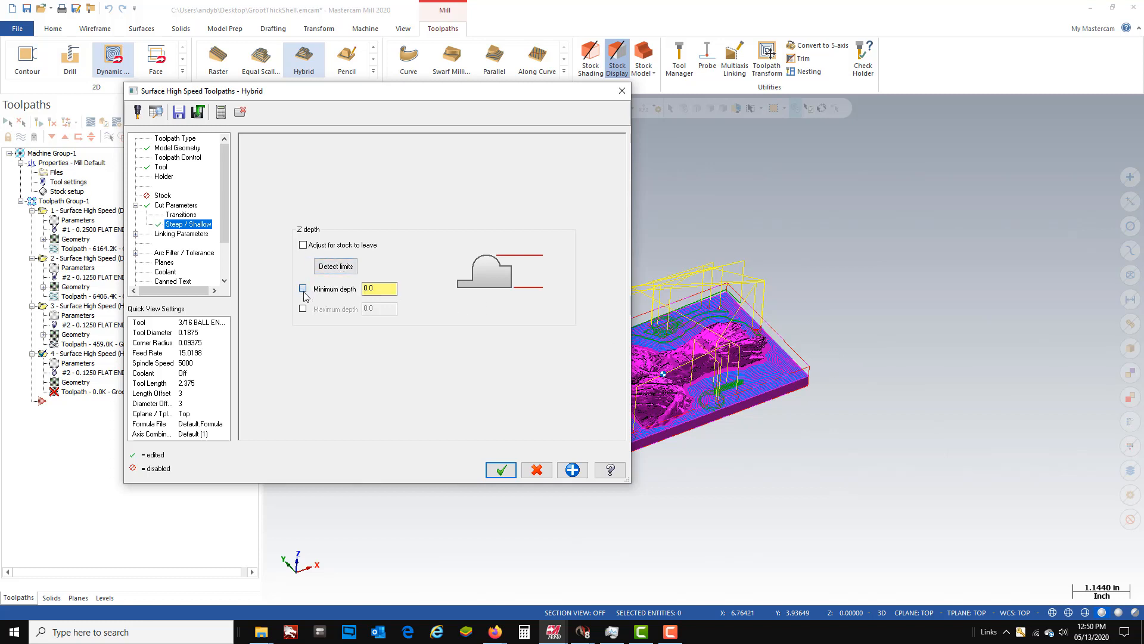
{"action": "left_click", "coordinate": [302, 309]}
{"action": "double_click", "coordinate": [388, 309]}
{"action": "type", "text": "-0.25"}
{"action": "key", "text": "Return"}
- Turn flood coolant on for the hybrid toolpath and accept its parameters to generate it
{"action": "left_click", "coordinate": [190, 235]}
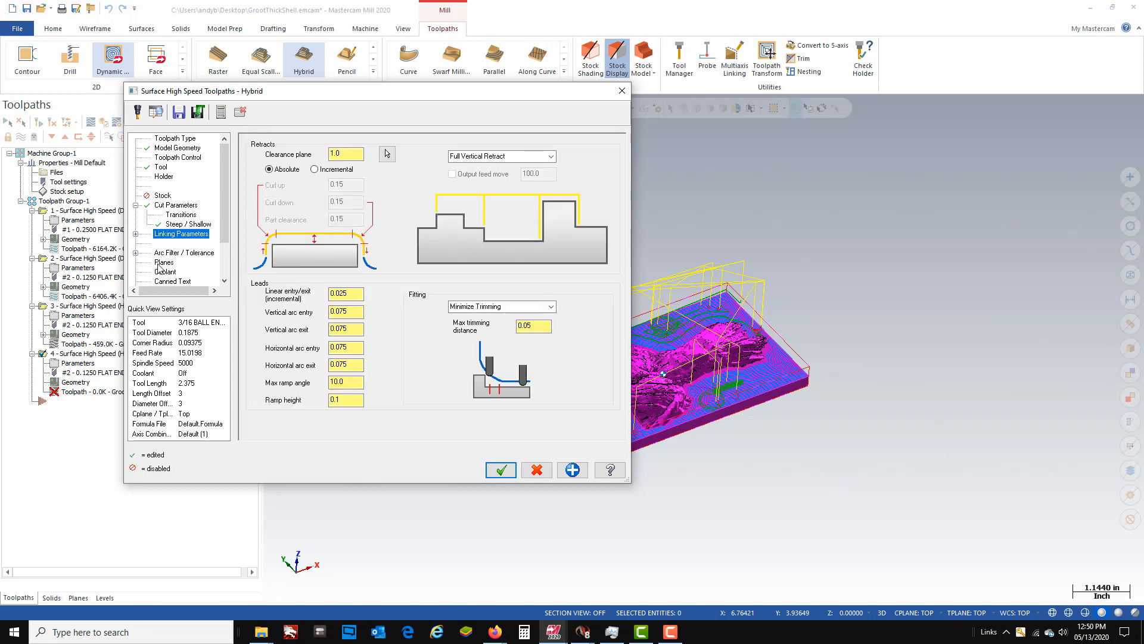
{"action": "left_click", "coordinate": [162, 263]}
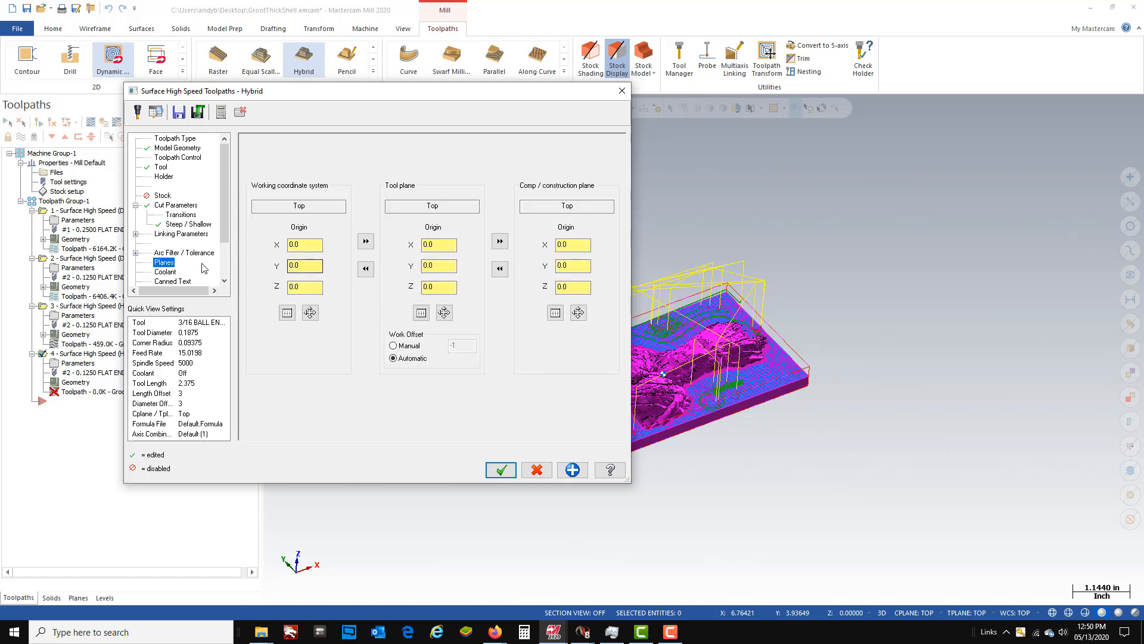
{"action": "left_click", "coordinate": [164, 273]}
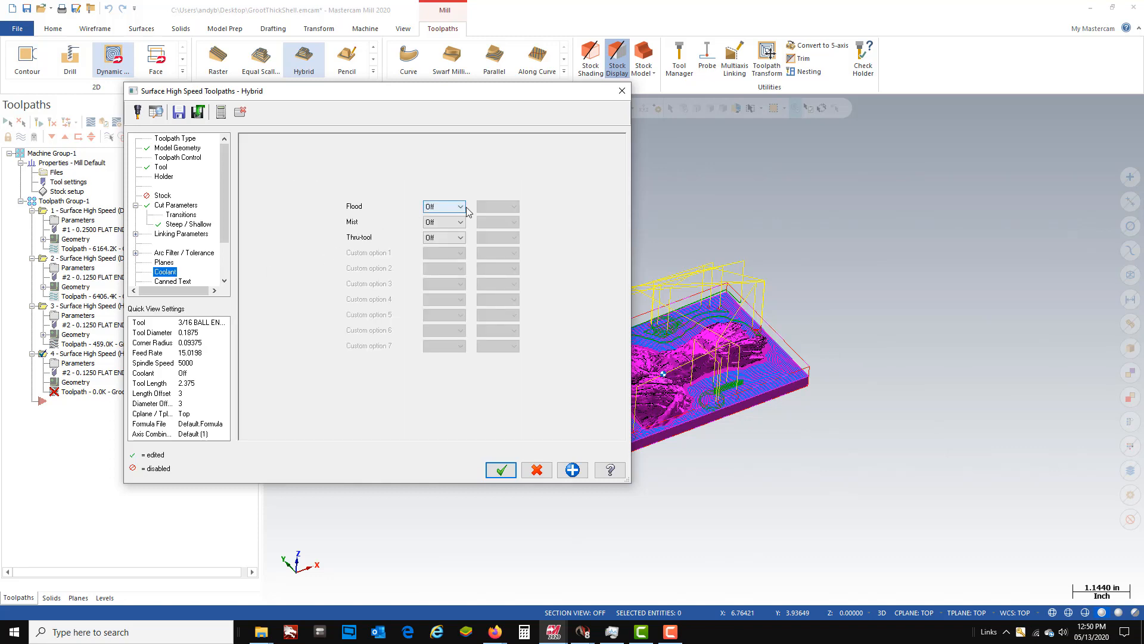
{"action": "left_click", "coordinate": [460, 206]}
{"action": "left_click", "coordinate": [455, 217]}
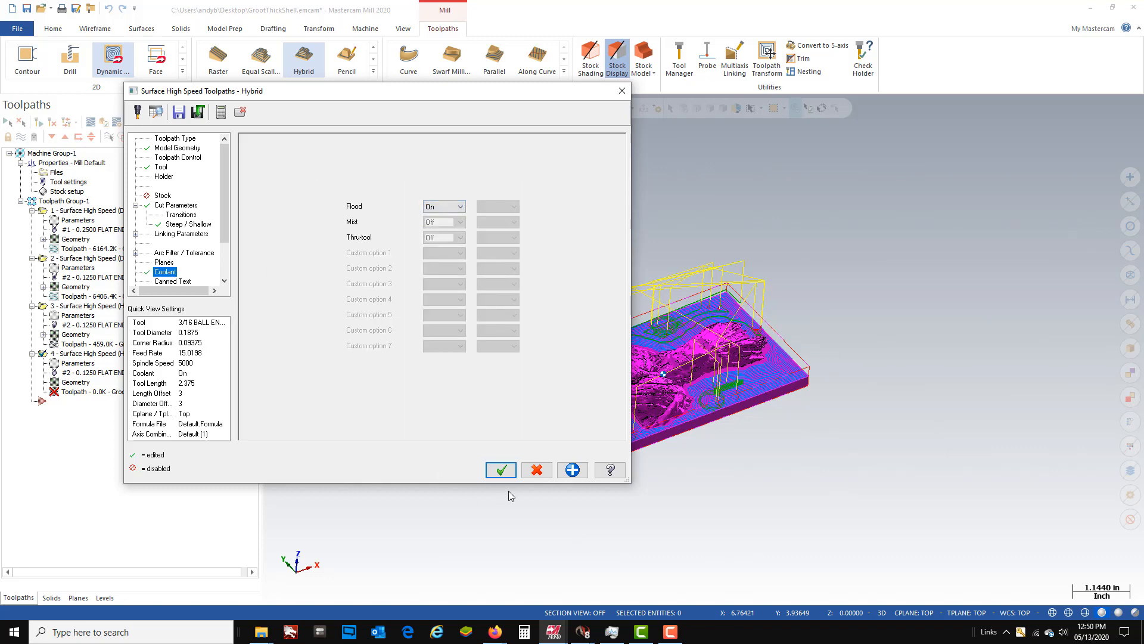
{"action": "left_click", "coordinate": [503, 471]}
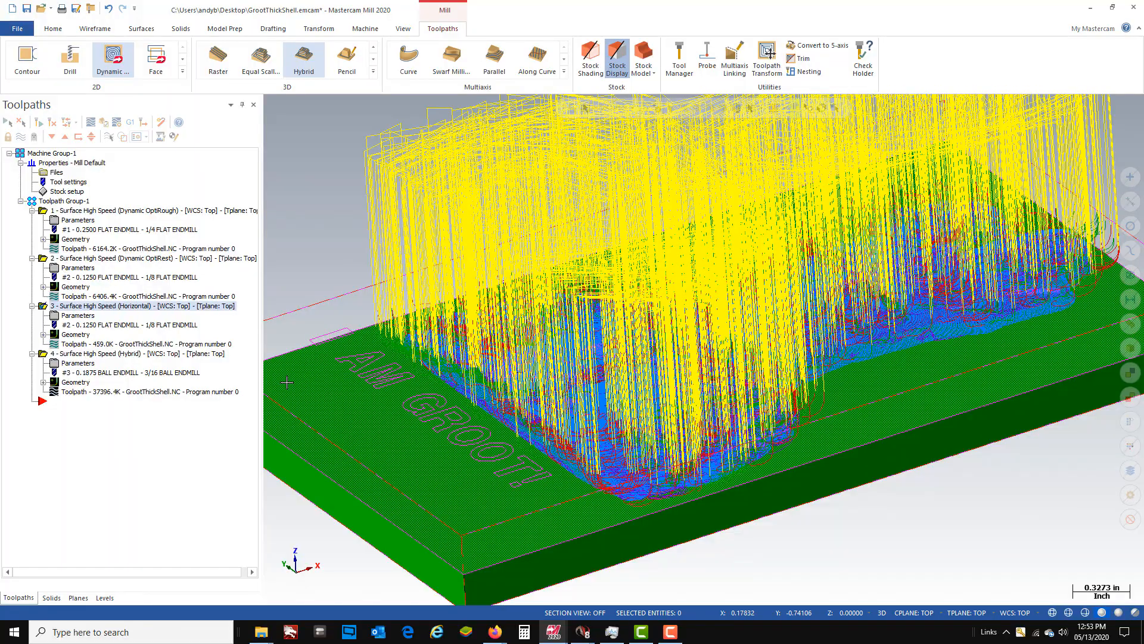
- Examine the retracts and cutting passes of the generated hybrid toolpath over the Groot relief
{"action": "middle_click_drag", "start_coordinate": [637, 490], "coordinate": [701, 494]}
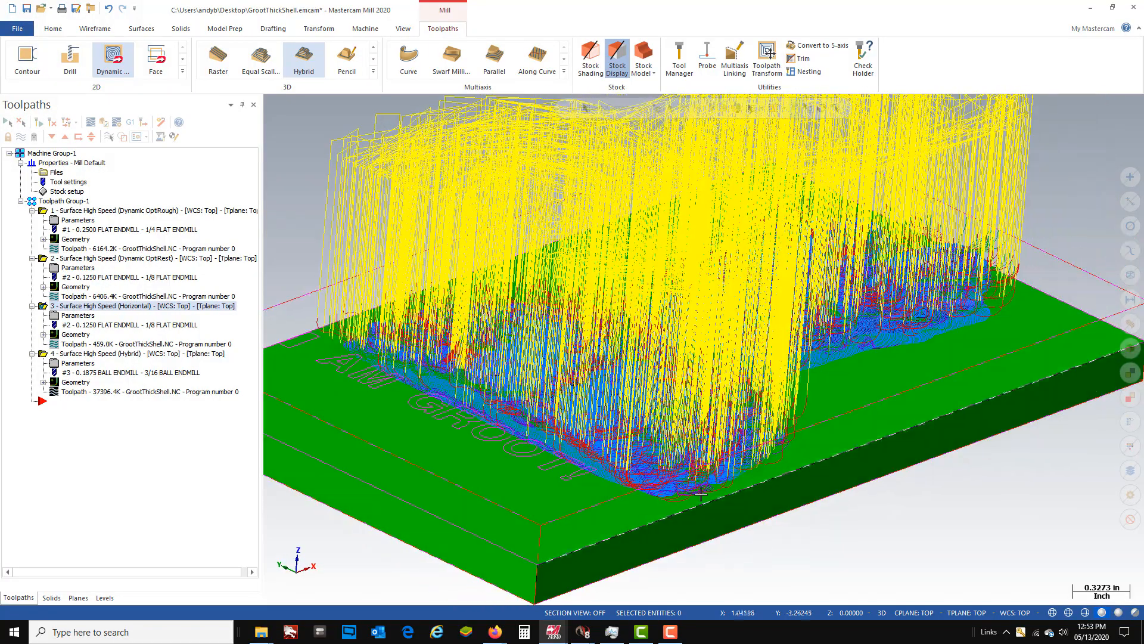
{"action": "scroll", "coordinate": [701, 494], "scroll_direction": "up", "scroll_amount": 8}
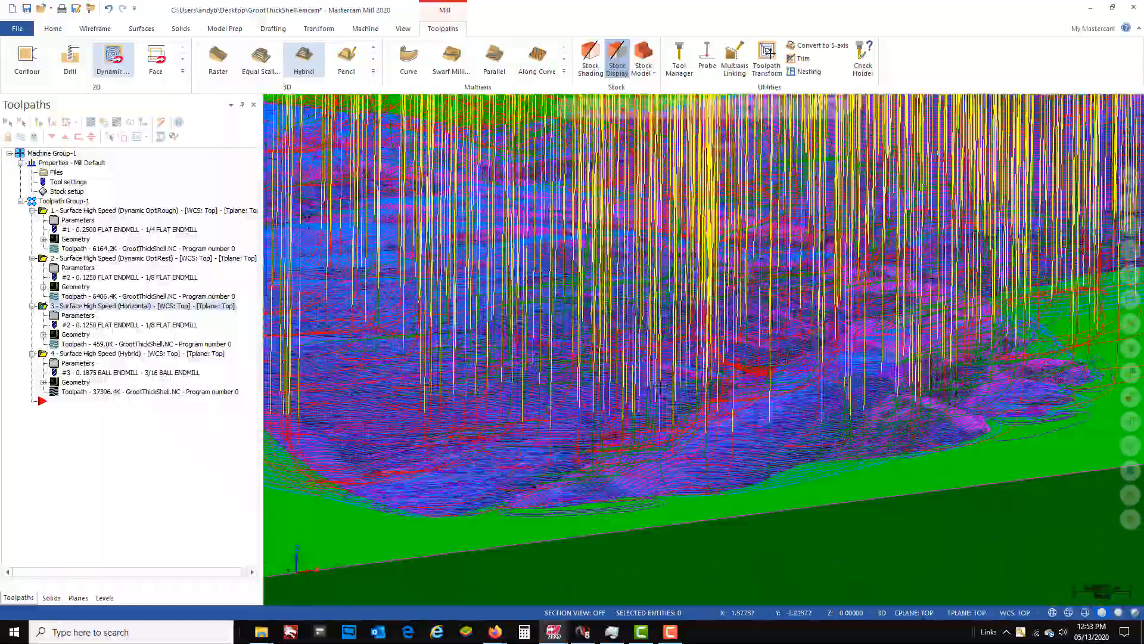
{"action": "scroll", "coordinate": [660, 386], "scroll_direction": "up", "scroll_amount": 10}
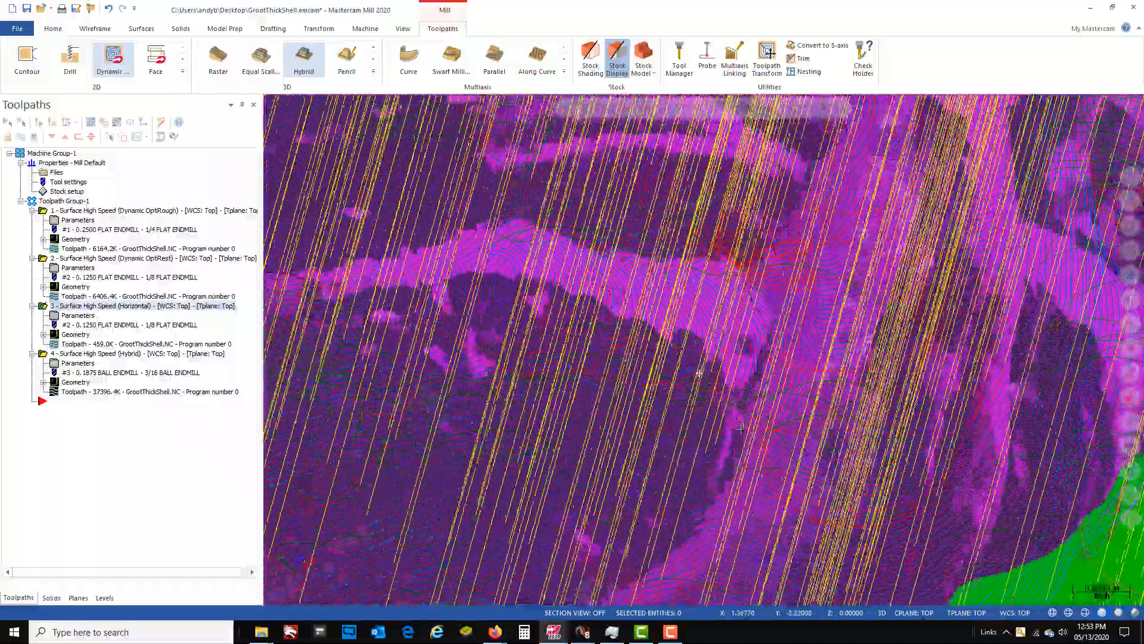
{"action": "middle_click_drag", "start_coordinate": [739, 429], "coordinate": [706, 419]}
{"action": "scroll", "coordinate": [652, 399], "scroll_direction": "down", "scroll_amount": 6}
{"action": "scroll", "coordinate": [652, 399], "scroll_direction": "down", "scroll_amount": 1}
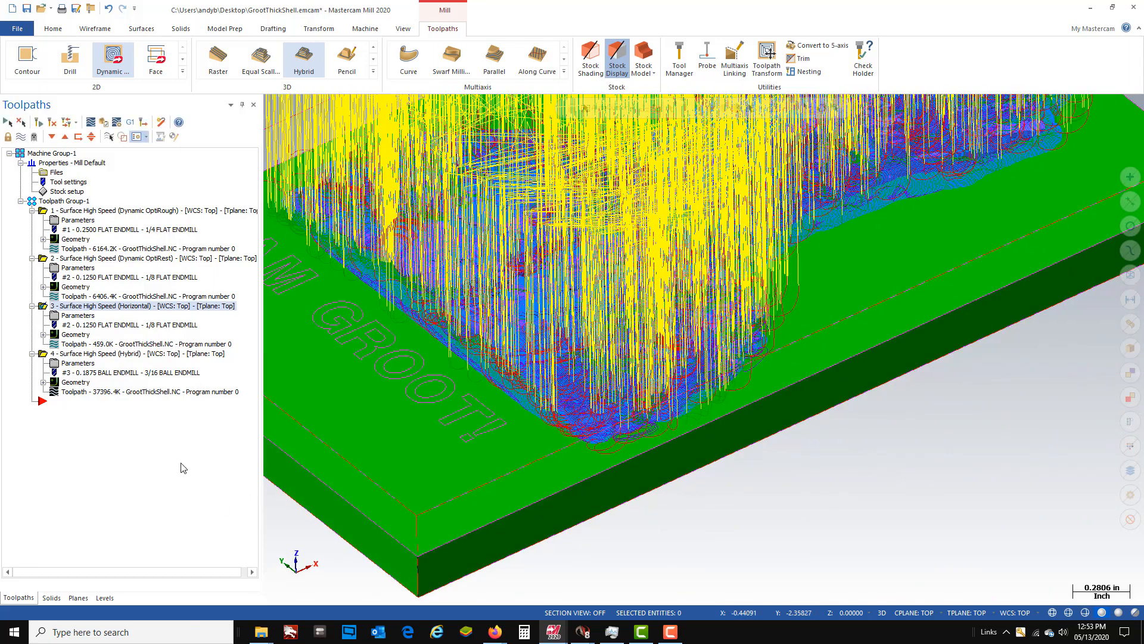
- Set the vertical arc entry and exit and the horizontal arc entry and exit to 0.02 in the hybrid toolpath's linking parameters
{"action": "left_click", "coordinate": [64, 364]}
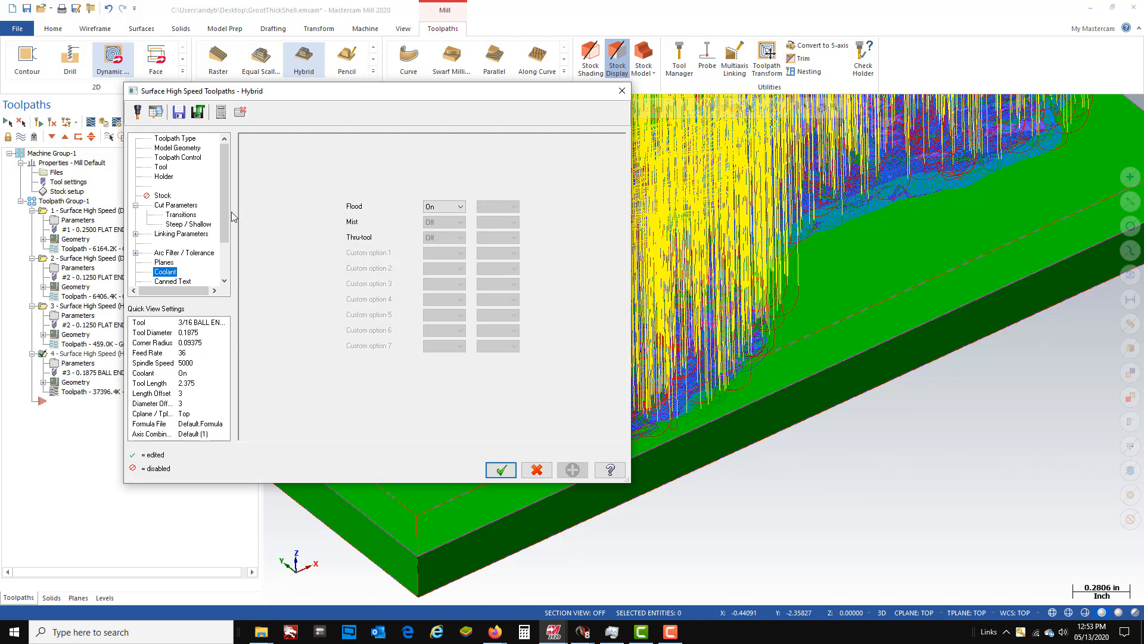
{"action": "left_click", "coordinate": [181, 214]}
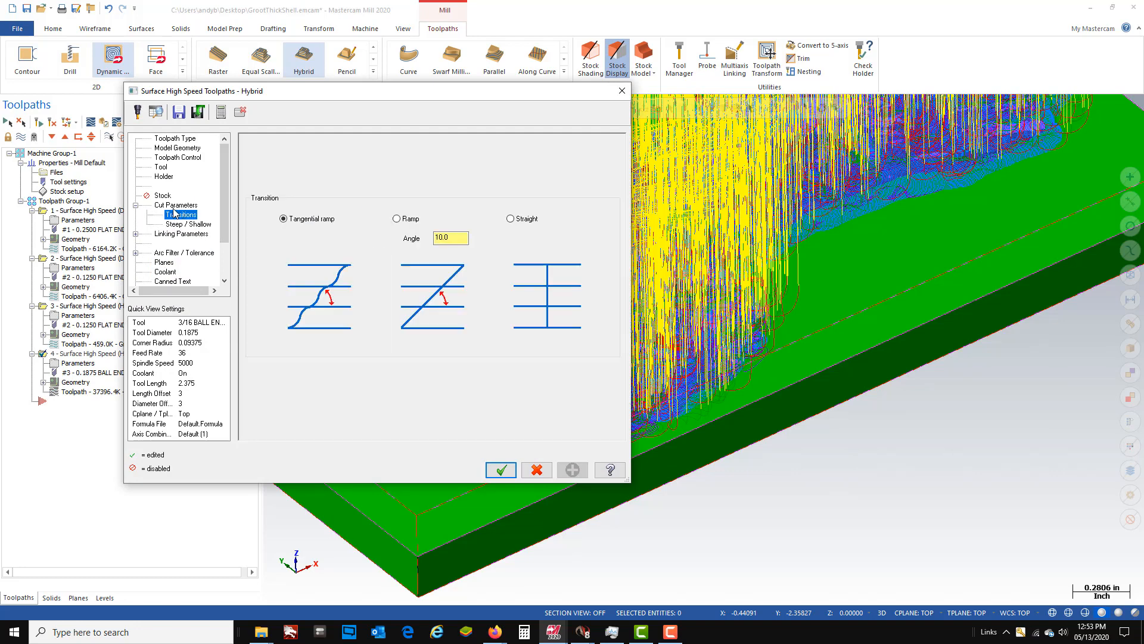
{"action": "left_click", "coordinate": [174, 234]}
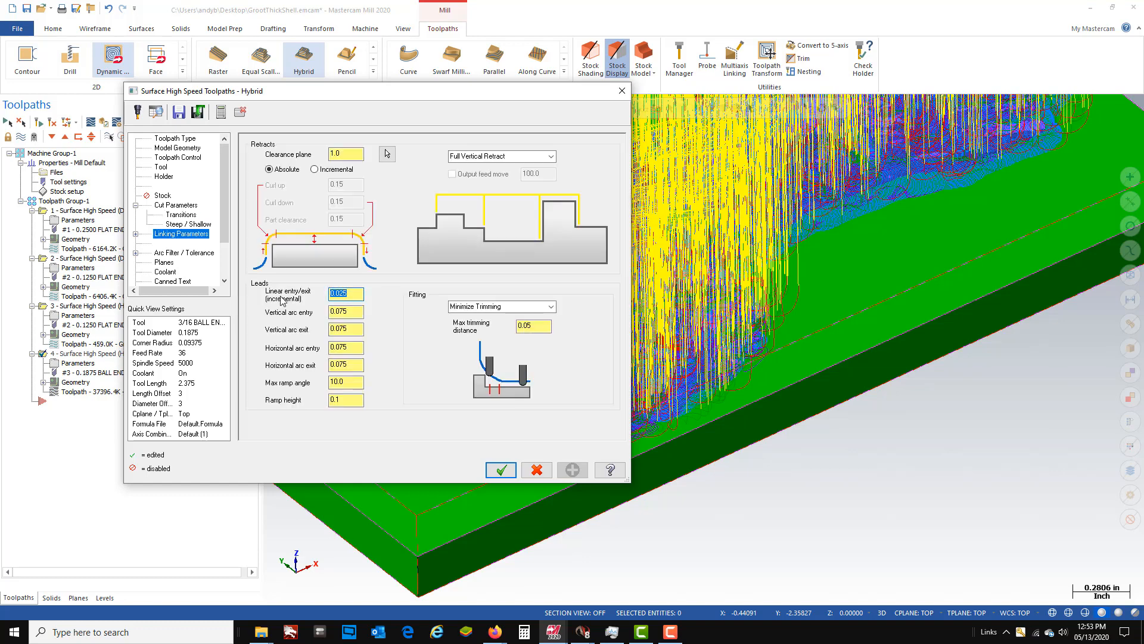
{"action": "key", "text": "Tab"}
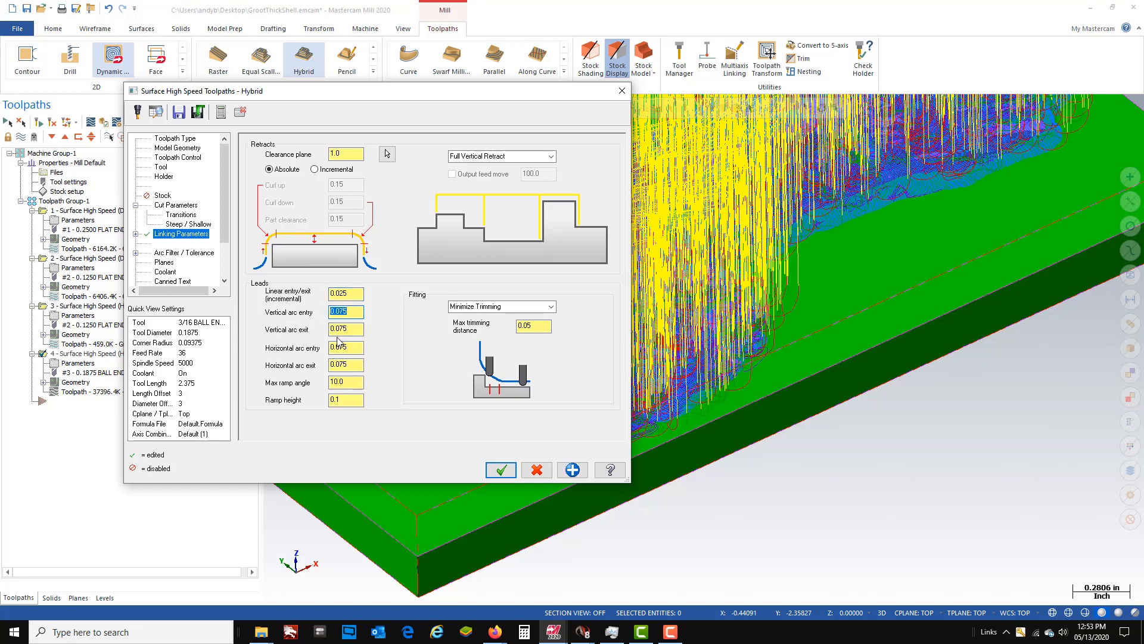
{"action": "type", "text": ".02"}
{"action": "key", "text": "Tab"}
{"action": "type", "text": ".02"}
{"action": "key", "text": "Tab"}
{"action": "type", "text": ".02"}
{"action": "key", "text": "Tab"}
{"action": "key", "text": "Return"}
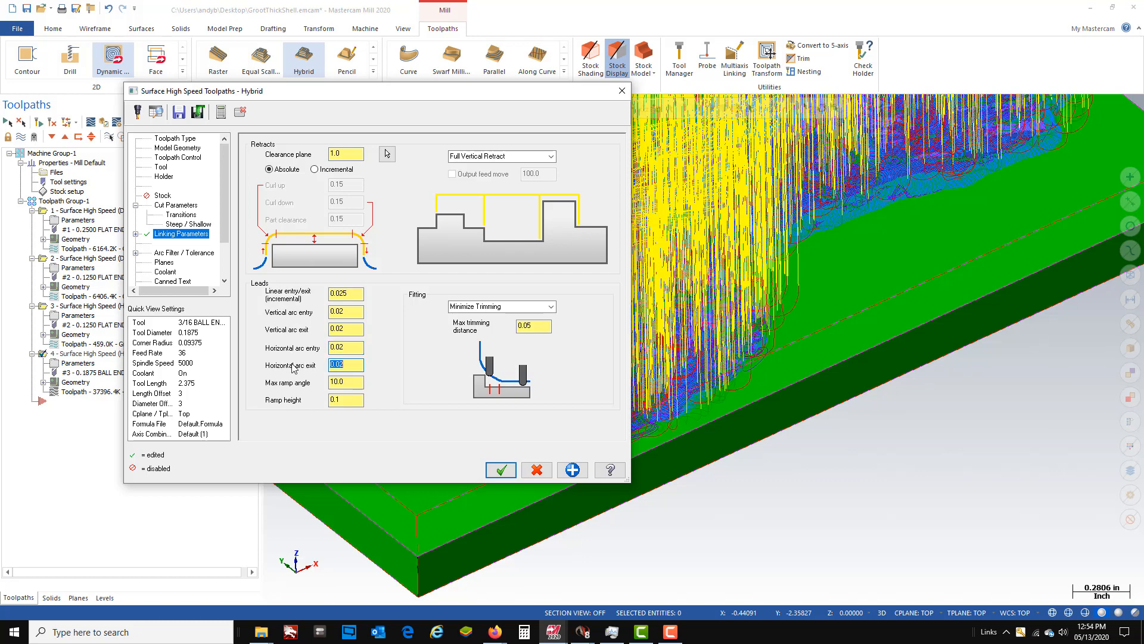
- Set the ramp height to 0.03 and open the clearance plane value for editing in the hybrid toolpath's linking parameters
{"action": "left_click", "coordinate": [352, 400]}
{"action": "key", "text": "Return"}
{"action": "left_click", "coordinate": [351, 153]}
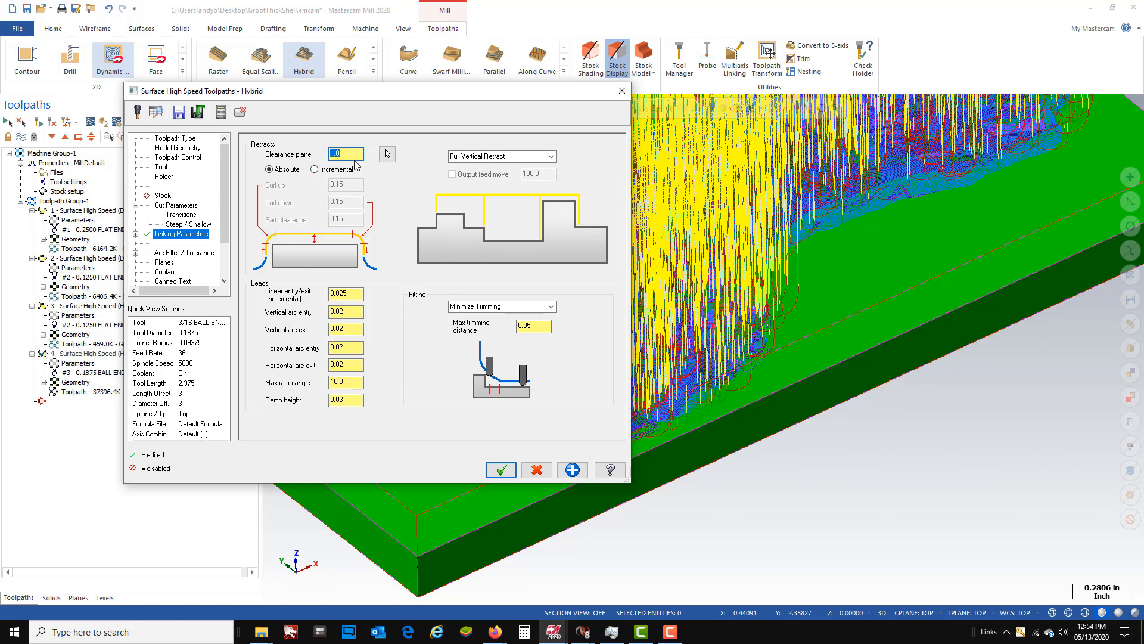
{"action": "key", "text": "Return"}
- Set the open contour direction to Zigzag in the hybrid cut parameters, keeping the closed contour direction at Climb, and accept the toolpath
{"action": "left_click", "coordinate": [177, 206]}
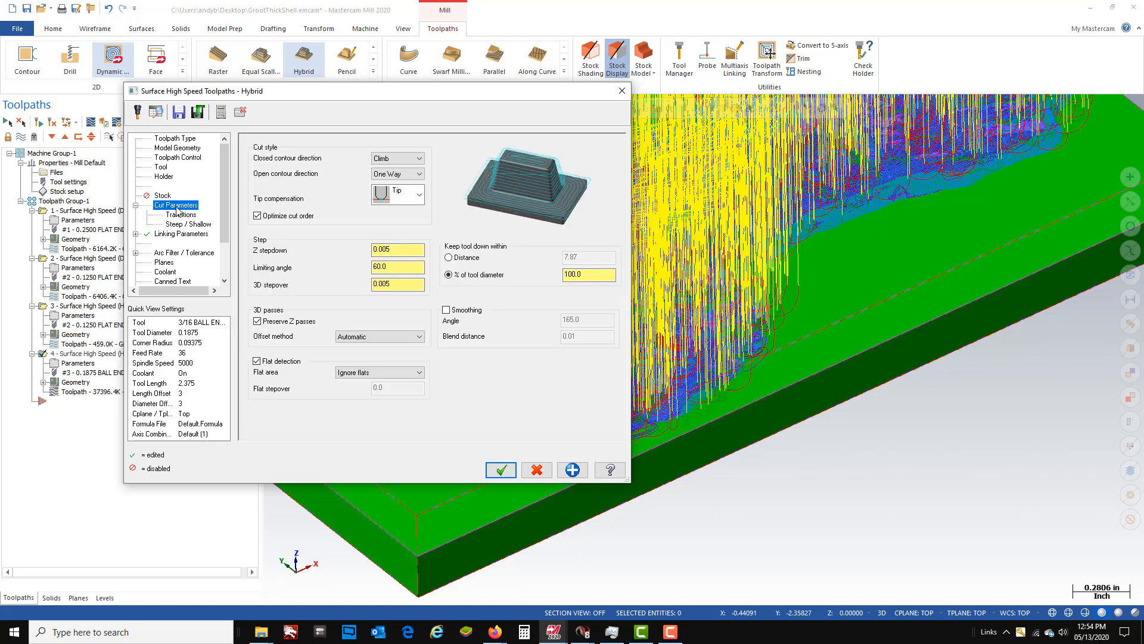
{"action": "left_click", "coordinate": [419, 160]}
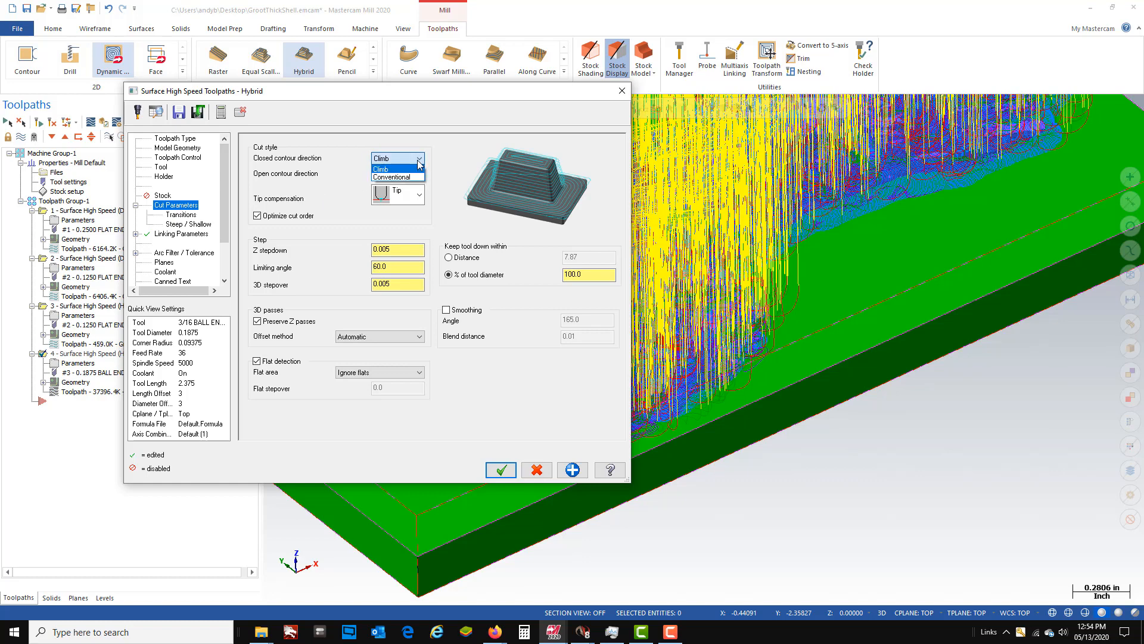
{"action": "left_click", "coordinate": [419, 166]}
{"action": "left_click", "coordinate": [419, 174]}
{"action": "left_click", "coordinate": [416, 197]}
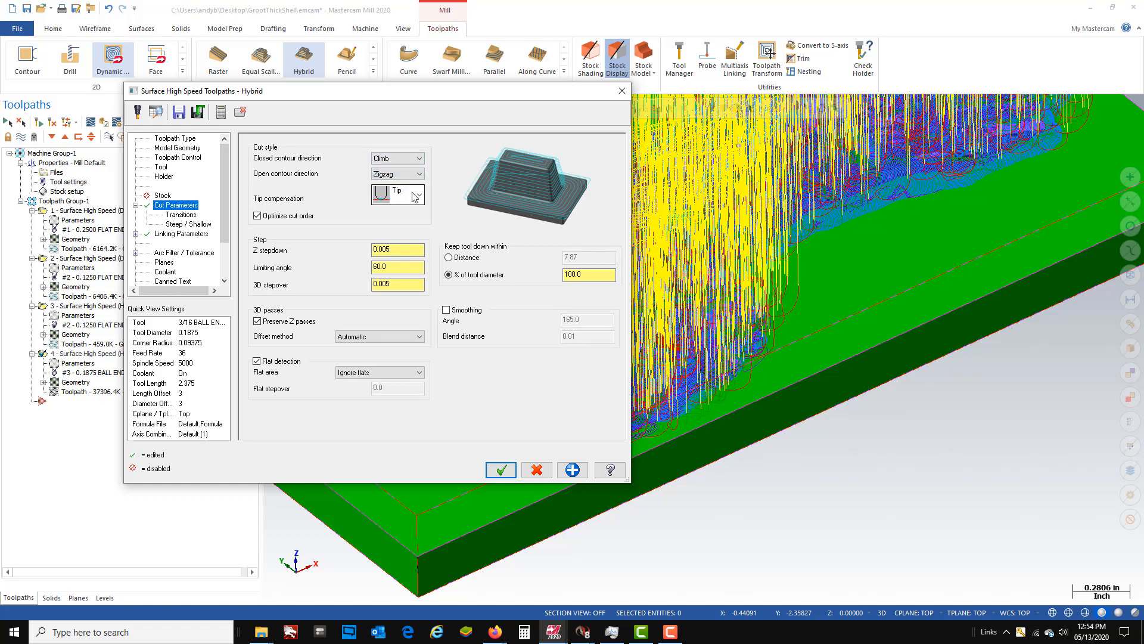
{"action": "left_click", "coordinate": [501, 471]}
- Regenerate the outdated hybrid toolpath with its edited parameters
{"action": "scroll", "coordinate": [634, 361], "scroll_direction": "down", "scroll_amount": 3}
{"action": "middle_click_drag", "start_coordinate": [634, 361], "coordinate": [697, 290]}
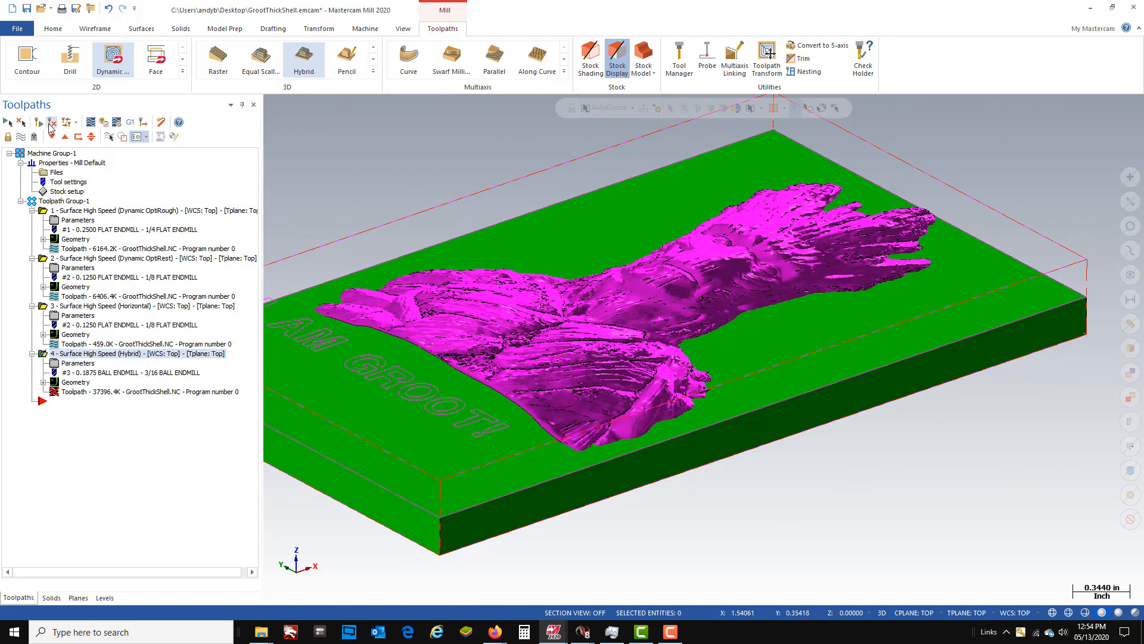
{"action": "left_click", "coordinate": [52, 122]}
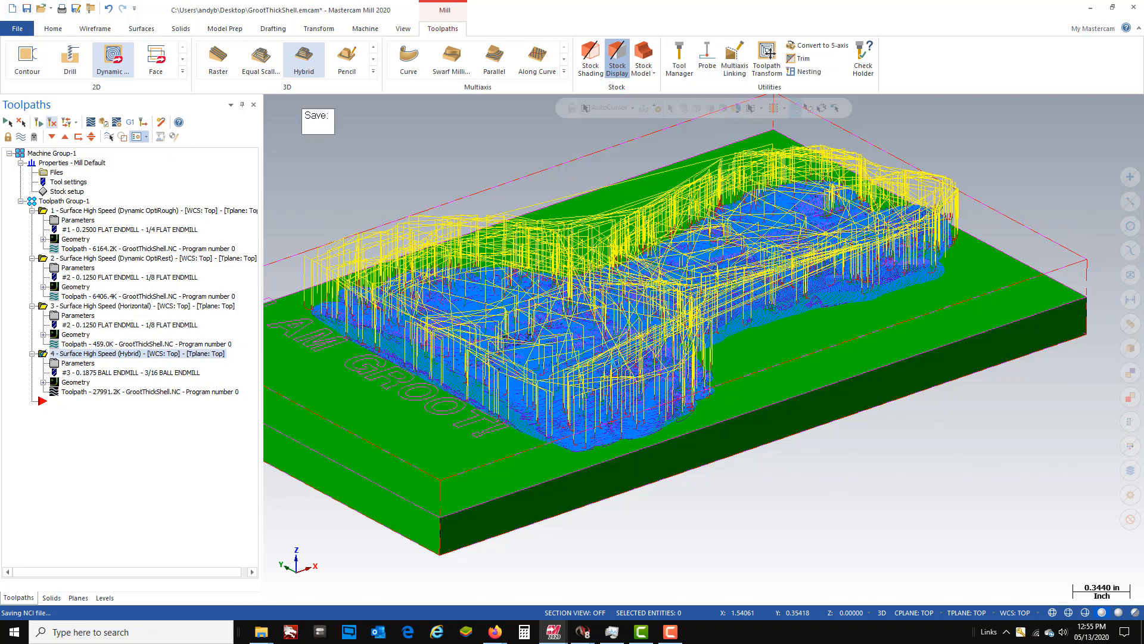
- Examine the regenerated hybrid toolpath from several angles, checking its pass spacing and retract moves across the relief
{"action": "scroll", "coordinate": [662, 339], "scroll_direction": "up", "scroll_amount": 5}
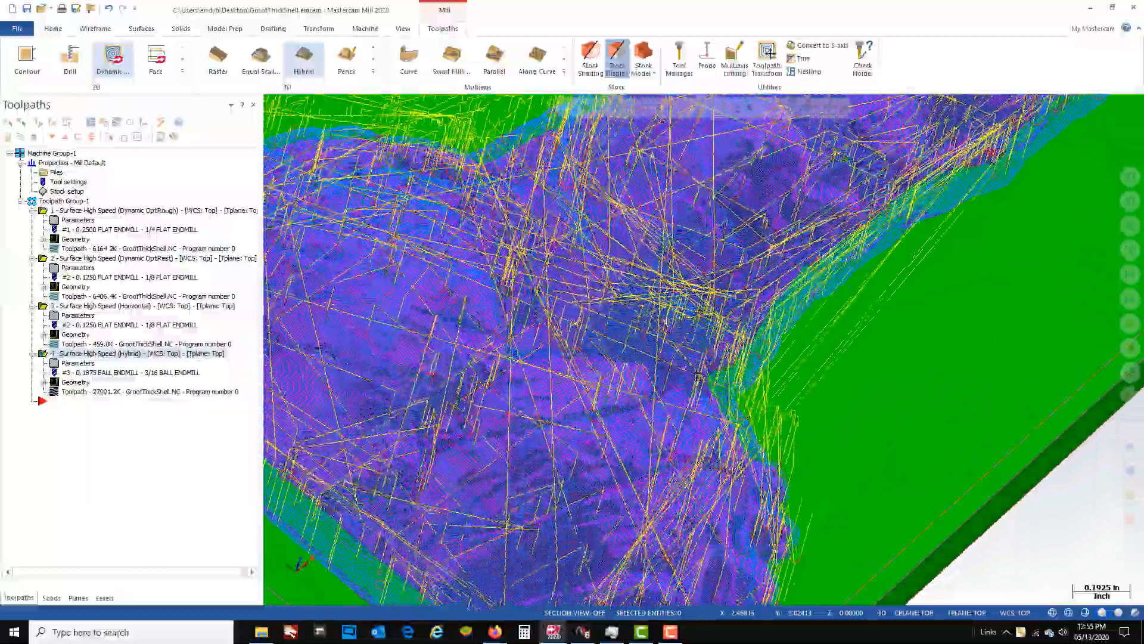
{"action": "middle_click_drag", "start_coordinate": [698, 376], "coordinate": [804, 221]}
{"action": "scroll", "coordinate": [721, 337], "scroll_direction": "down", "scroll_amount": 3}
{"action": "scroll", "coordinate": [842, 216], "scroll_direction": "up", "scroll_amount": 6}
{"action": "scroll", "coordinate": [804, 221], "scroll_direction": "down", "scroll_amount": 10}
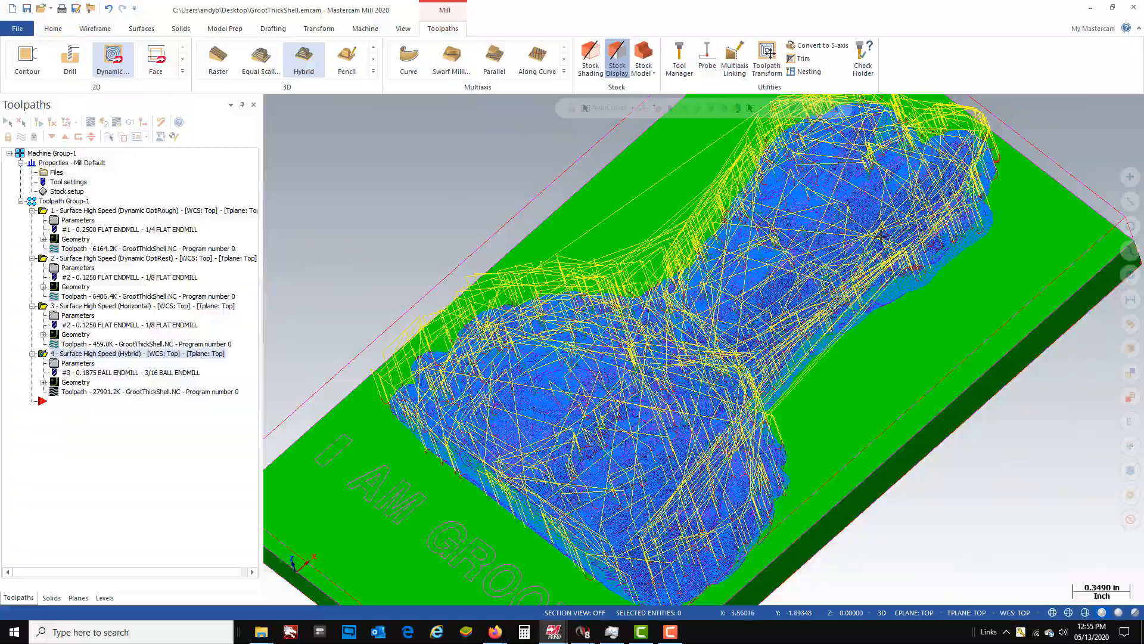
{"action": "middle_click_drag", "start_coordinate": [881, 237], "coordinate": [649, 359]}
{"action": "scroll", "coordinate": [758, 431], "scroll_direction": "down", "scroll_amount": 6}
{"action": "scroll", "coordinate": [773, 293], "scroll_direction": "up", "scroll_amount": 6}
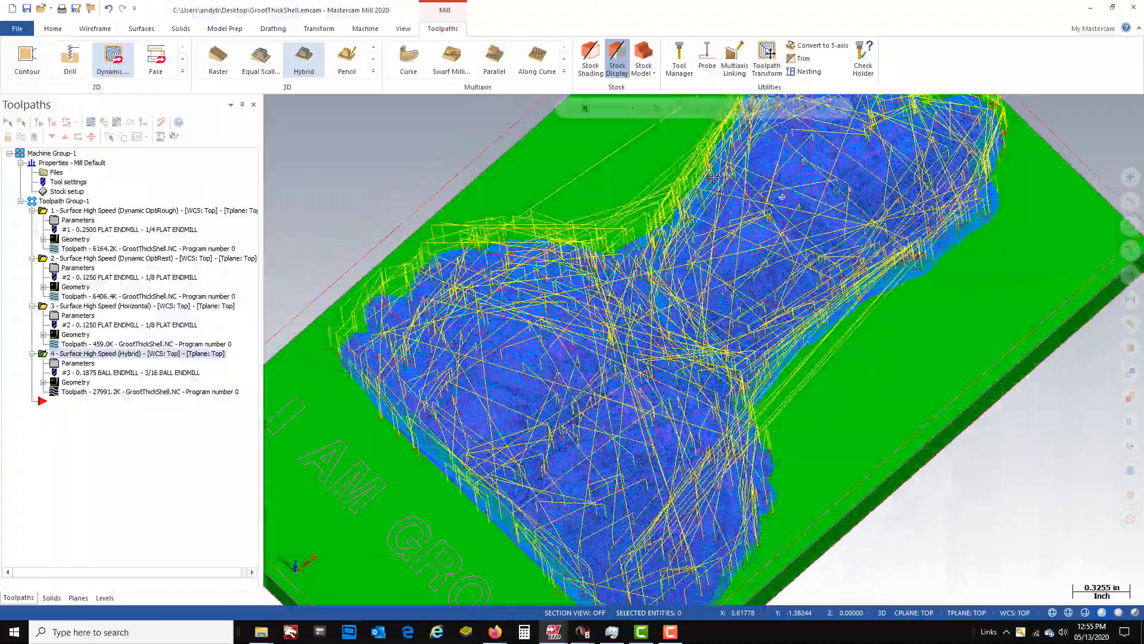
{"action": "middle_click_drag", "start_coordinate": [713, 178], "coordinate": [750, 301]}
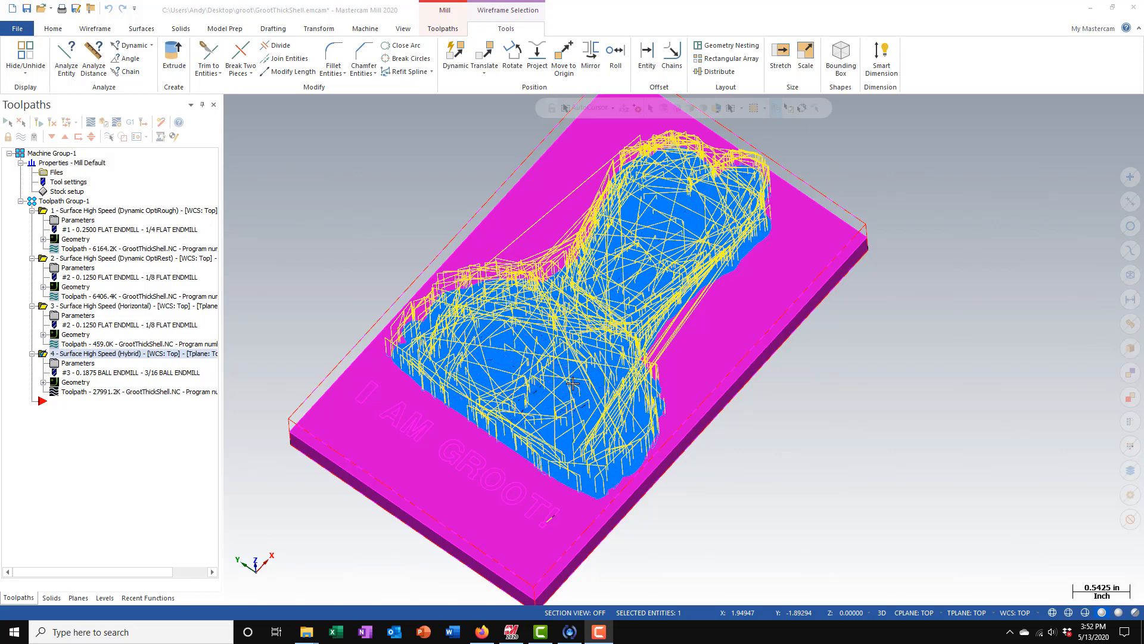
- Hide the hybrid toolpath's display and start a 3D Pencil finishing toolpath
{"action": "left_click", "coordinate": [21, 137]}
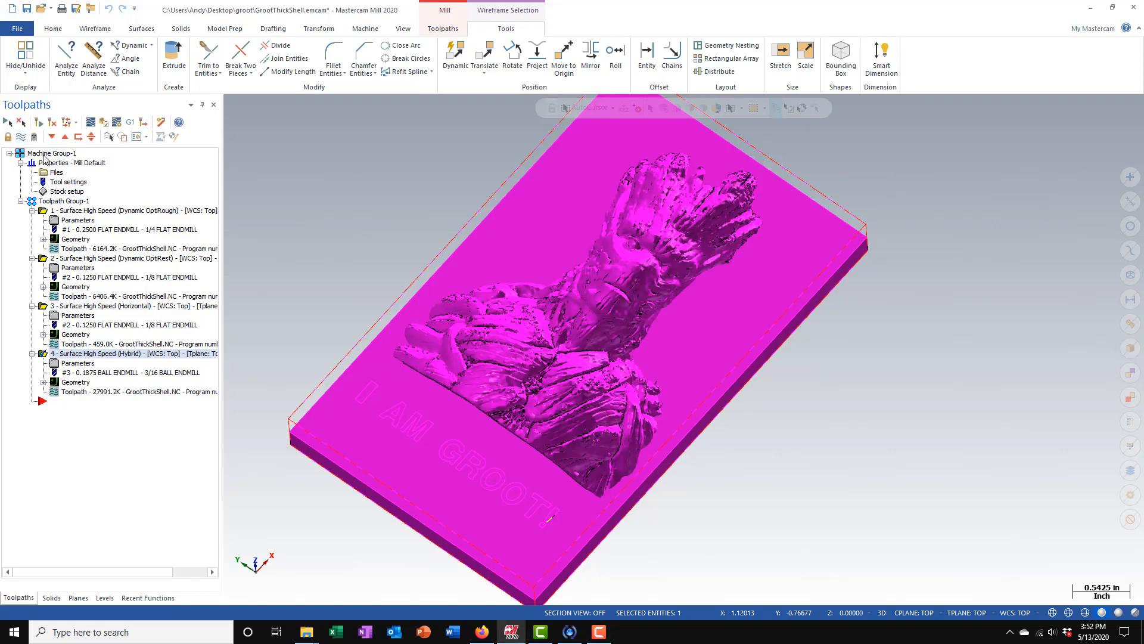
{"action": "left_click", "coordinate": [443, 30]}
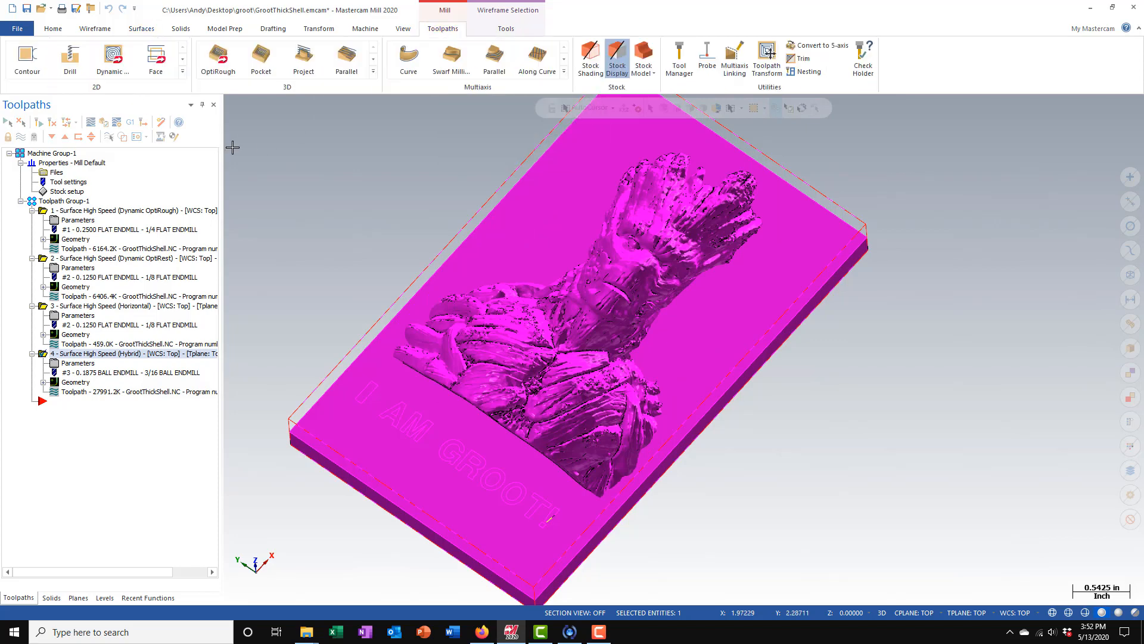
{"action": "left_click", "coordinate": [373, 71]}
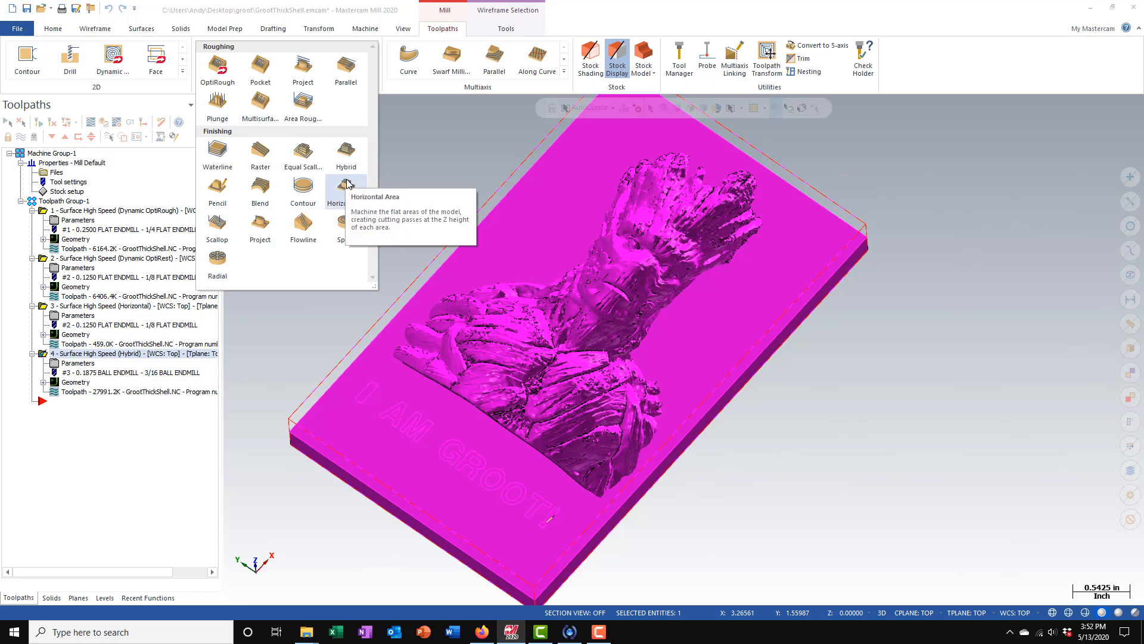
{"action": "left_click", "coordinate": [218, 189]}
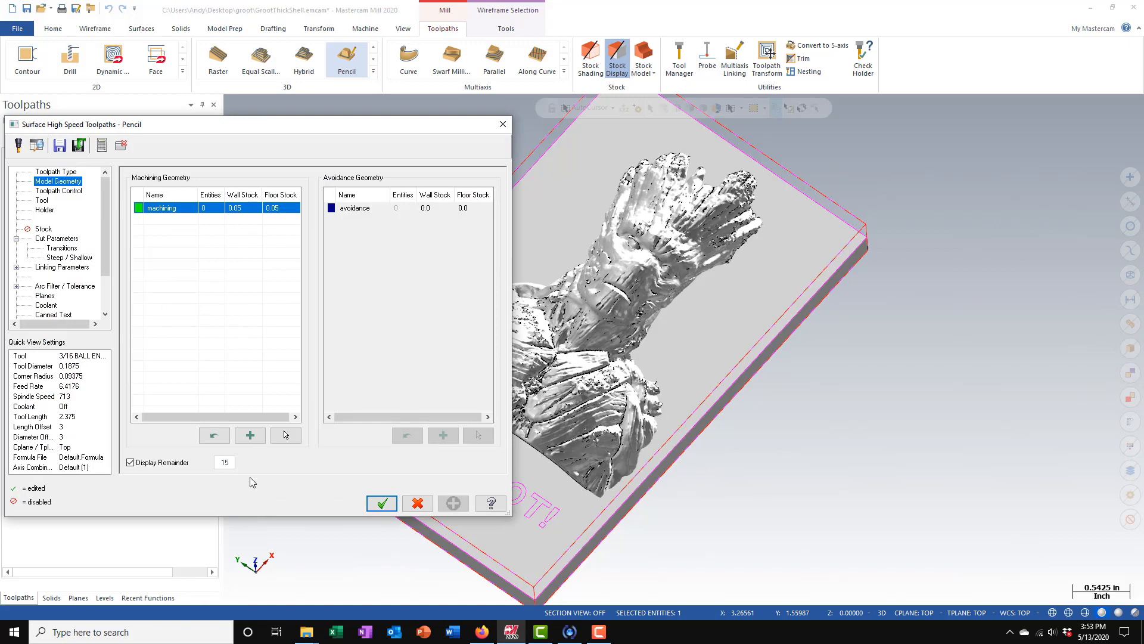
- Select the whole plaque model as the pencil toolpath's machining geometry and set its stock to leave to 0
{"action": "left_click", "coordinate": [285, 434]}
{"action": "mouse_move", "coordinate": [388, 225]}
{"action": "left_mouse_down"}
{"action": "mouse_move", "coordinate": [767, 520]}
{"action": "mouse_move", "coordinate": [782, 555]}
{"action": "left_mouse_up"}
{"action": "left_click", "coordinate": [644, 133]}
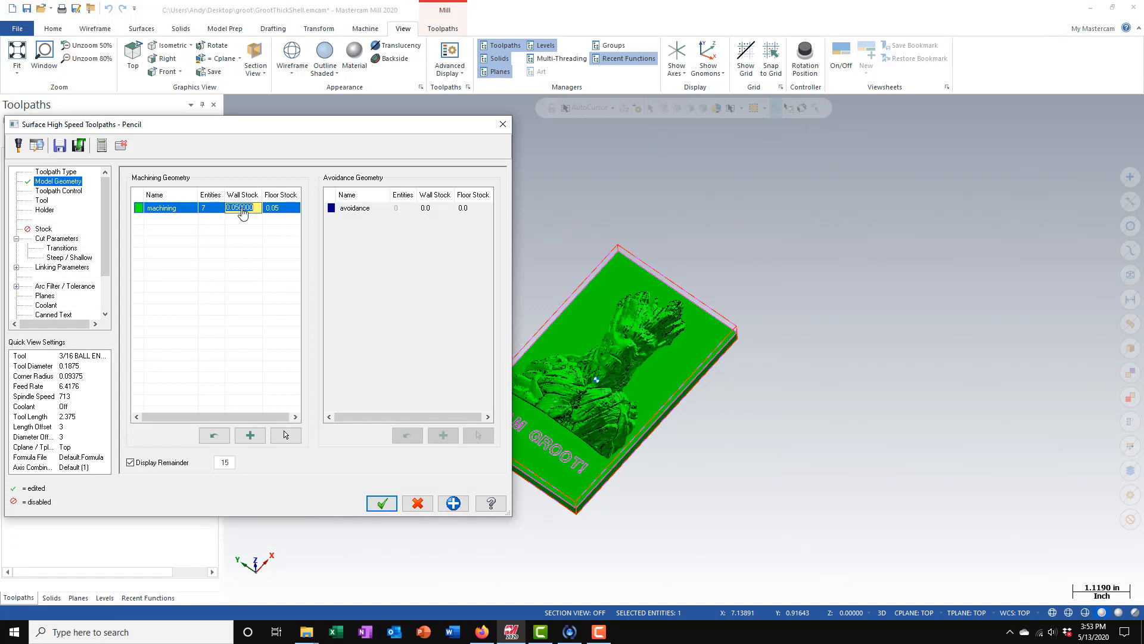
{"action": "left_click", "coordinate": [281, 209]}
{"action": "type", "text": "0"}
{"action": "key", "text": "Return"}
- Chain the plaque's rectangular outline as the pencil toolpath's containment boundary and compensate the tool to the inside
{"action": "left_click", "coordinate": [58, 191]}
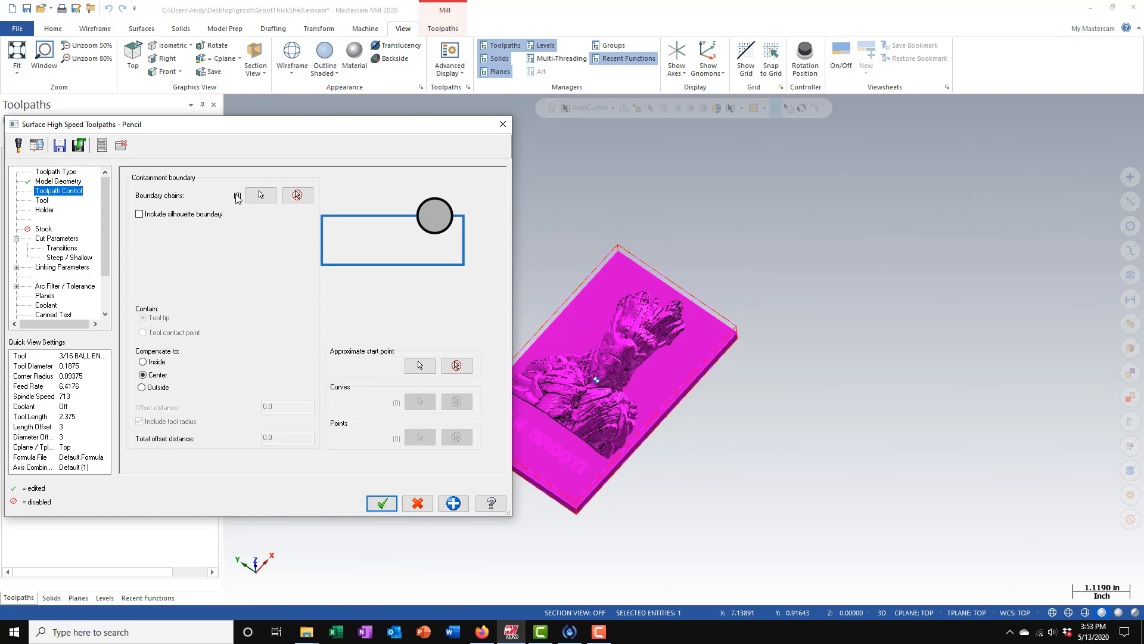
{"action": "left_click", "coordinate": [261, 195]}
{"action": "left_click", "coordinate": [554, 302]}
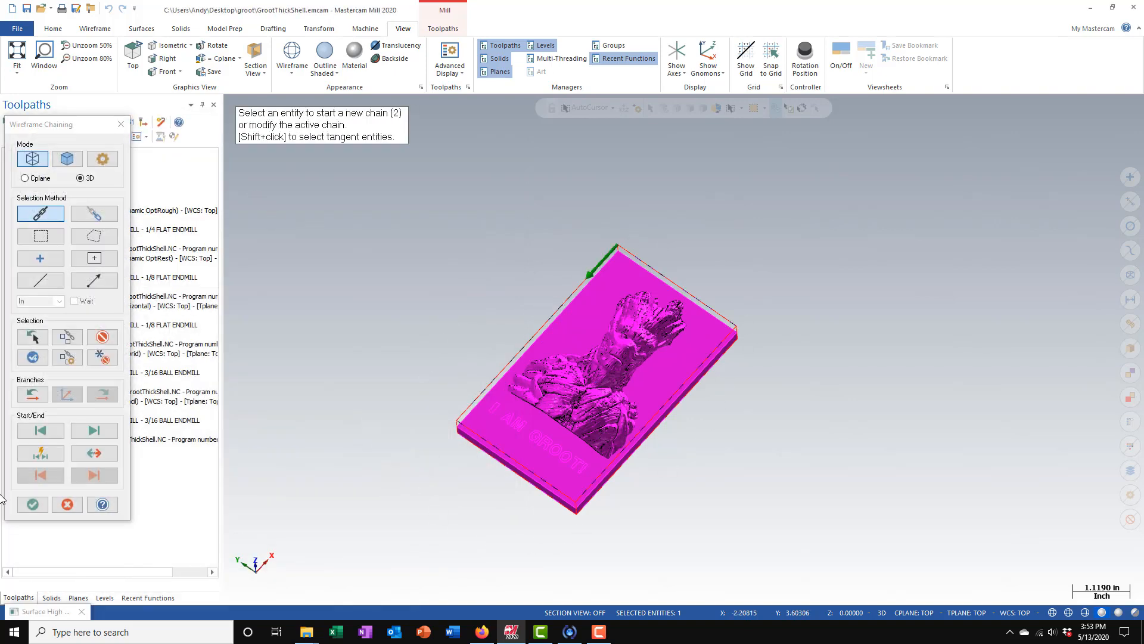
{"action": "left_click", "coordinate": [33, 504]}
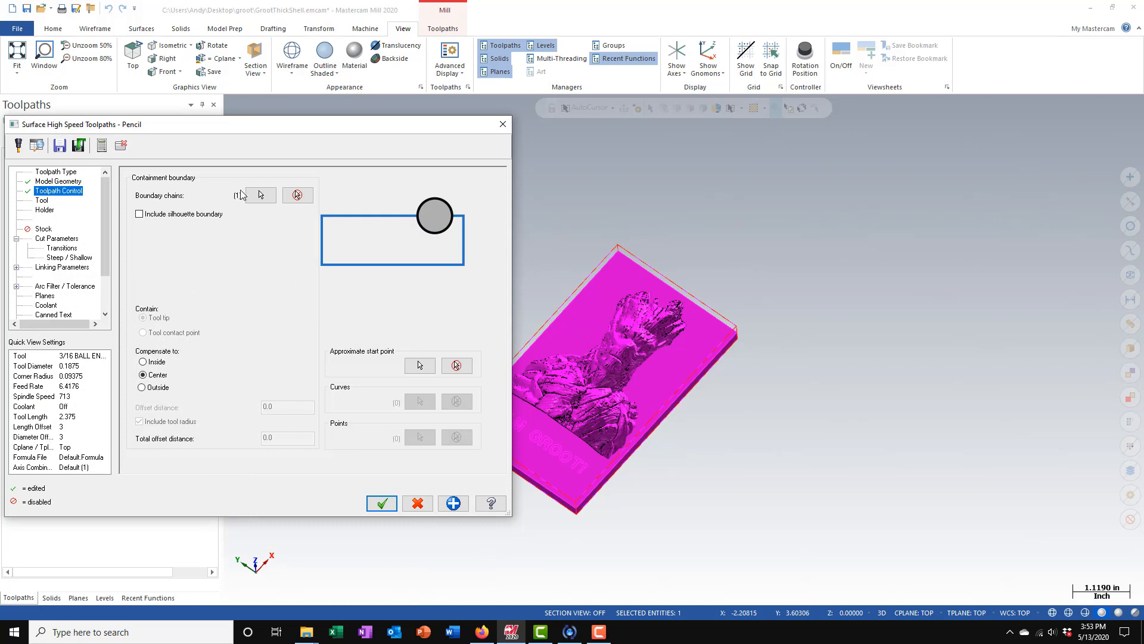
{"action": "left_click", "coordinate": [150, 364]}
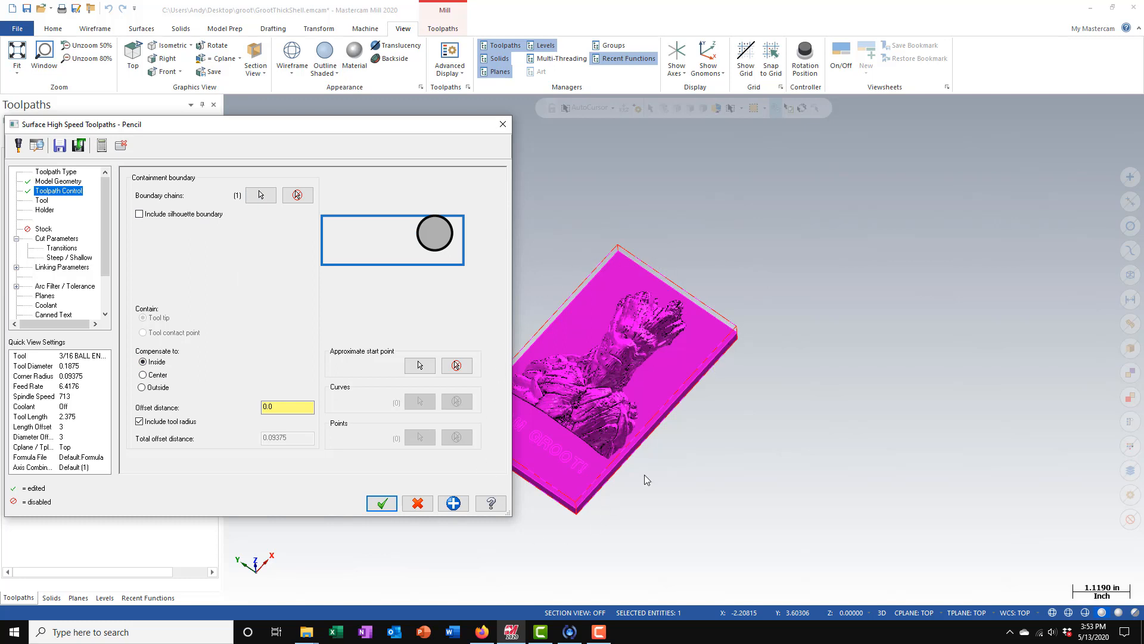
- Open the tool library for the pencil toolpath and filter it to ball endmills only
{"action": "left_click", "coordinate": [42, 200]}
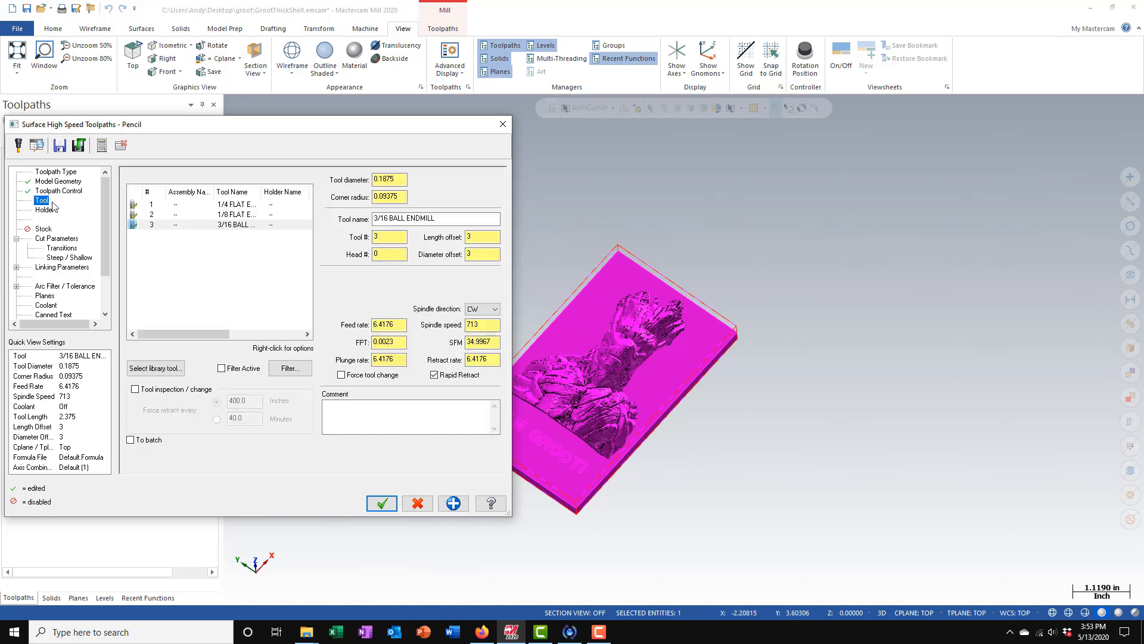
{"action": "left_click", "coordinate": [162, 370]}
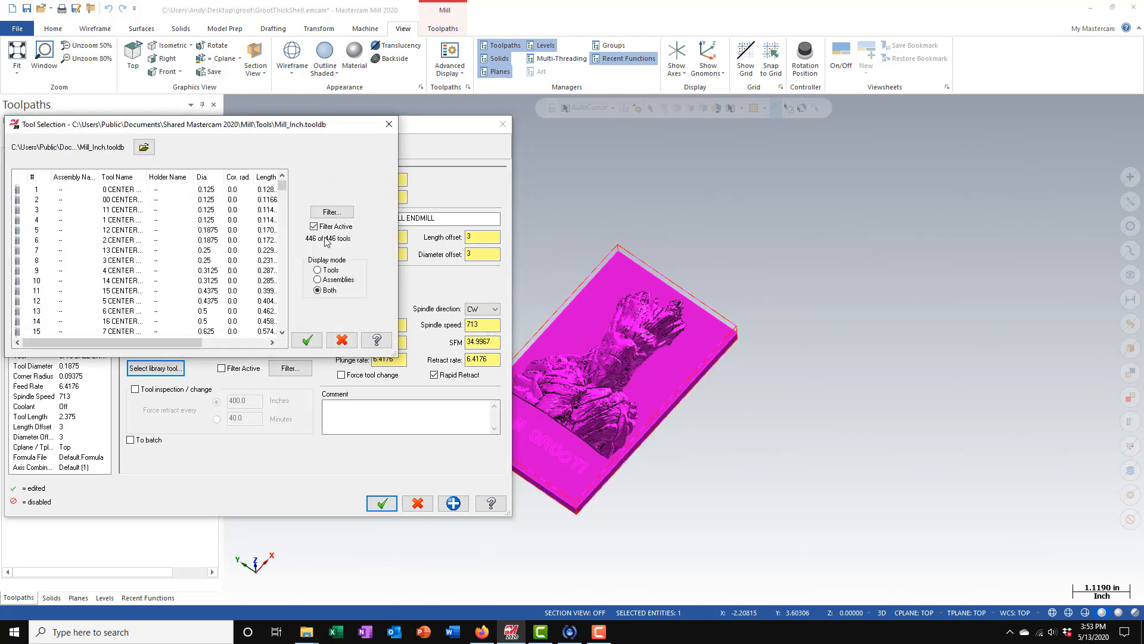
{"action": "left_click", "coordinate": [331, 213]}
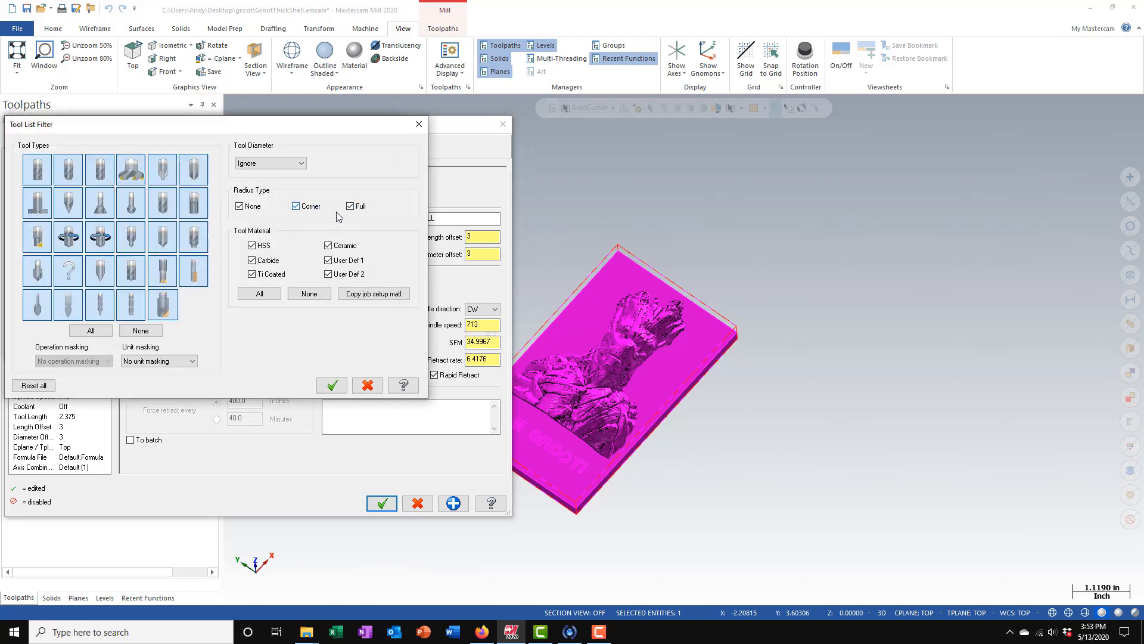
{"action": "left_click", "coordinate": [141, 330]}
{"action": "left_click", "coordinate": [63, 160]}
{"action": "left_click", "coordinate": [332, 385]}
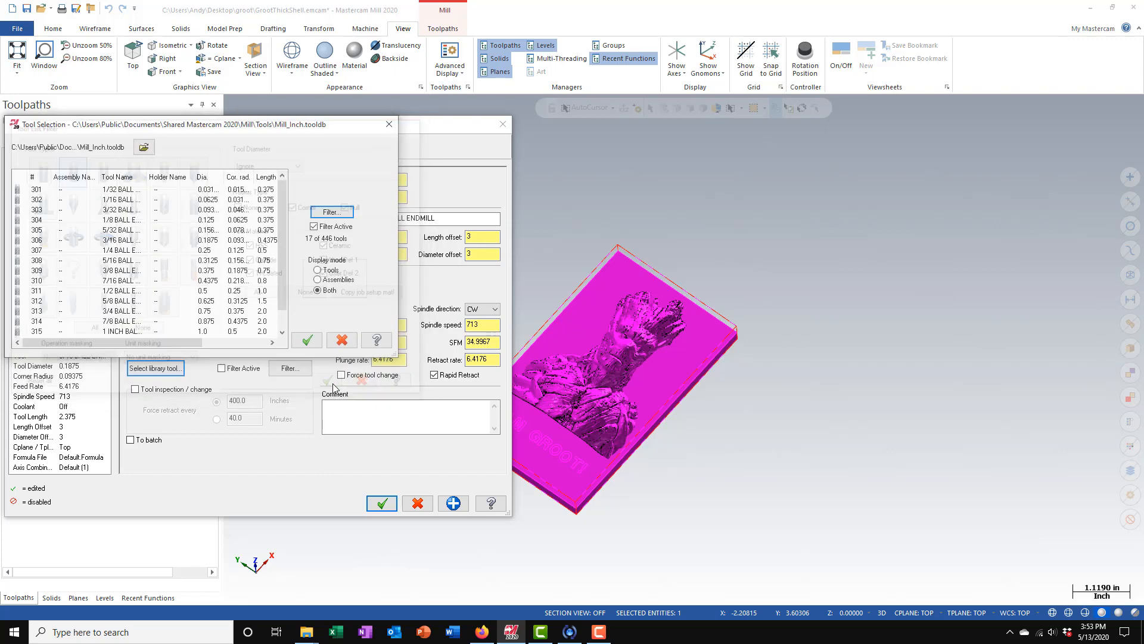
- Choose the 1/8 ball endmill for the pencil toolpath and set its spindle speed to 5000
{"action": "left_click", "coordinate": [110, 220]}
{"action": "left_click", "coordinate": [308, 340]}
{"action": "double_click", "coordinate": [482, 325]}
{"action": "type", "text": "5000"}
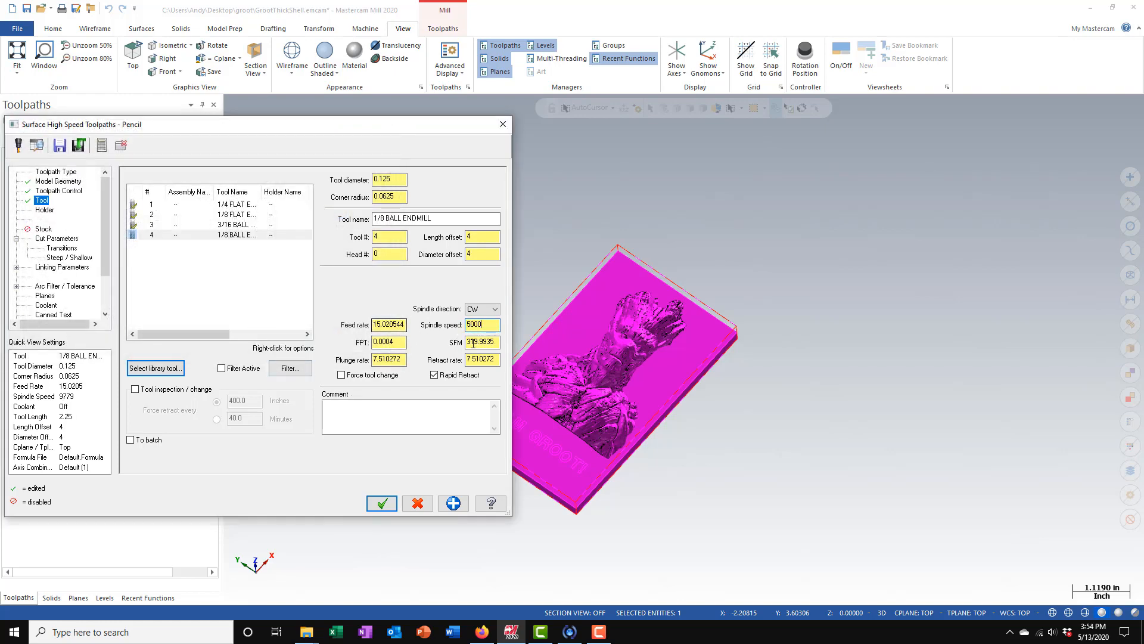
- Set the 1/8 ball endmill's feed per tooth to 0.0012 and both its plunge and retract rates to 12
{"action": "left_click_drag", "start_coordinate": [403, 342], "coordinate": [228, 357]}
{"action": "type", "text": ".0012"}
{"action": "key", "text": "Return"}
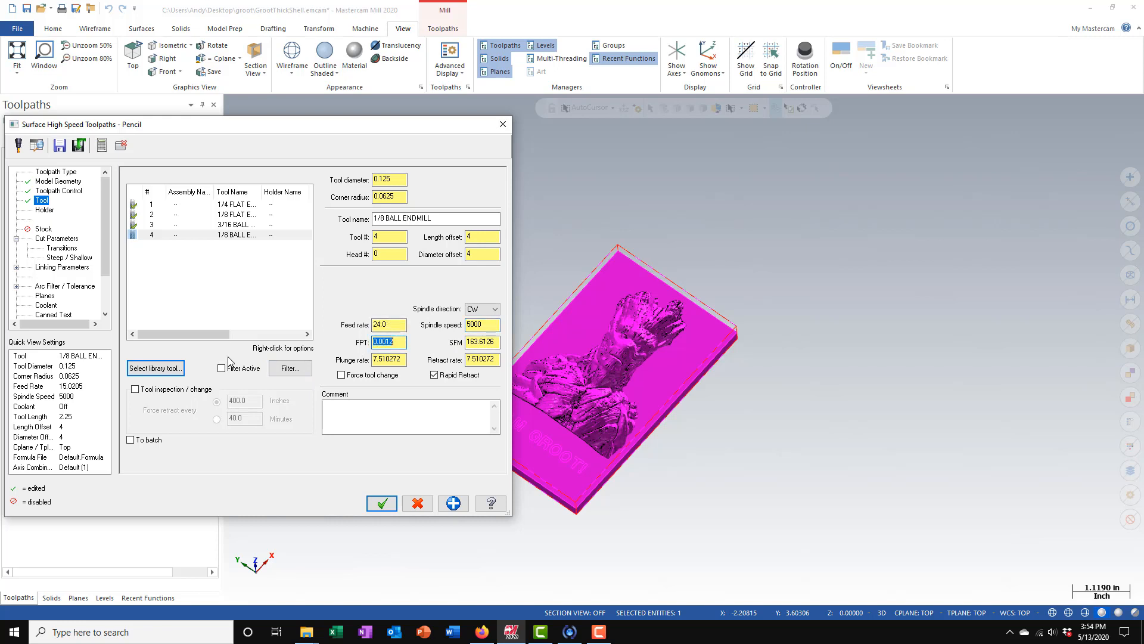
{"action": "left_click", "coordinate": [404, 361]}
{"action": "type", "text": "12"}
{"action": "key", "text": "Tab"}
{"action": "type", "text": "12"}
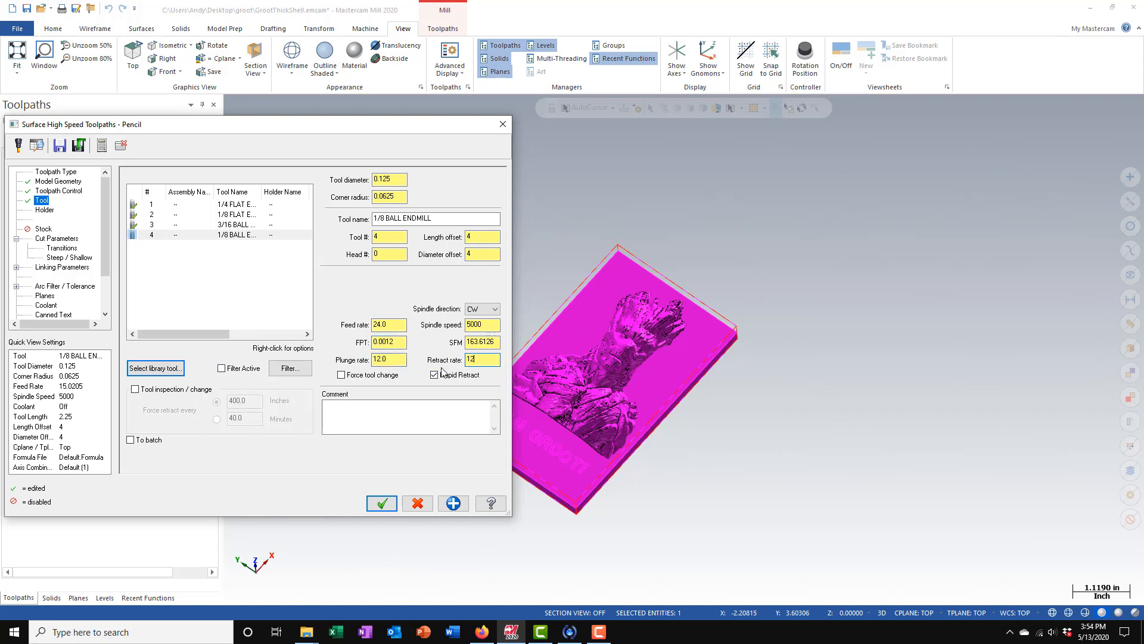
- Trim the pencil toolpath to the stock remaining from all previous operations, and use a 0.003 stepover with no maximum number of offsets
{"action": "left_click", "coordinate": [42, 229]}
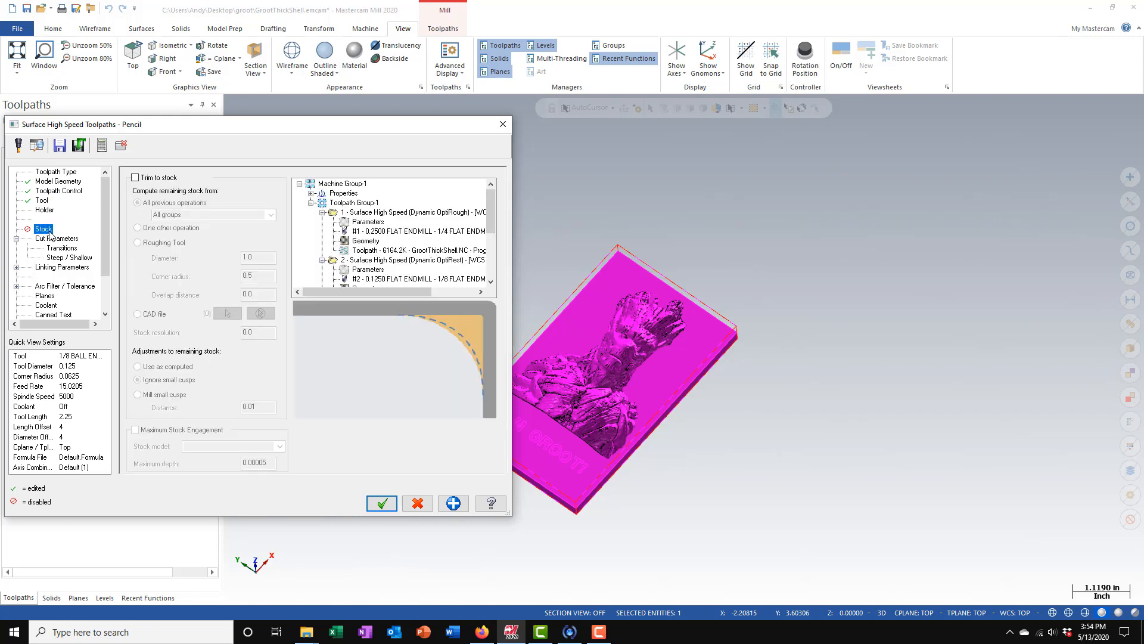
{"action": "left_click", "coordinate": [136, 177]}
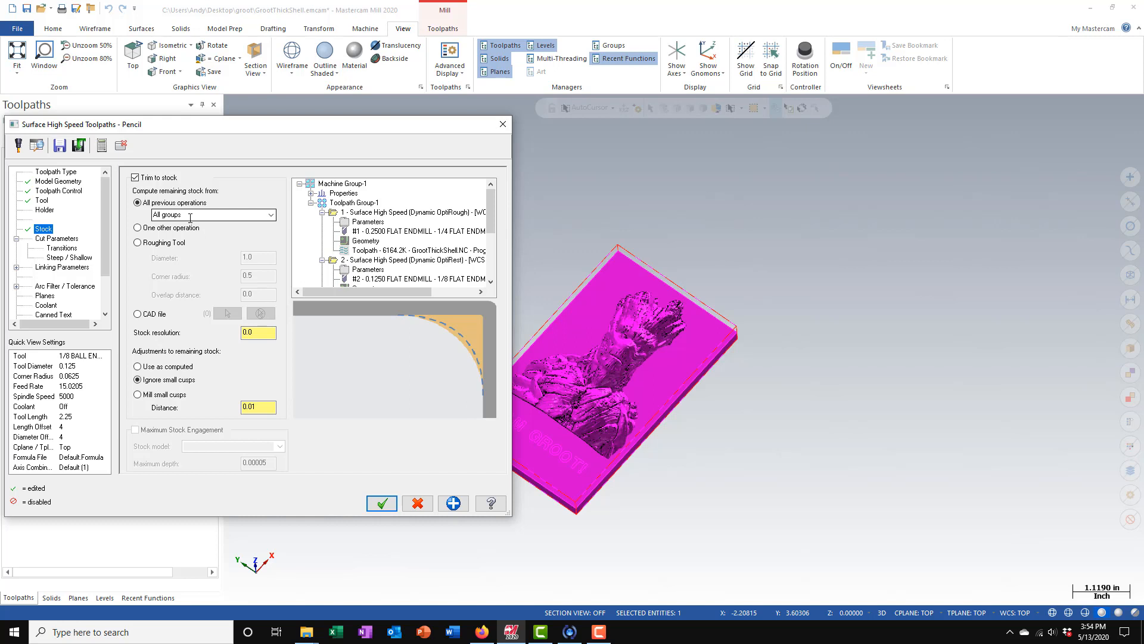
{"action": "left_click", "coordinate": [63, 239]}
{"action": "left_click_drag", "start_coordinate": [326, 252], "coordinate": [80, 255]}
{"action": "type", "text": ".003"}
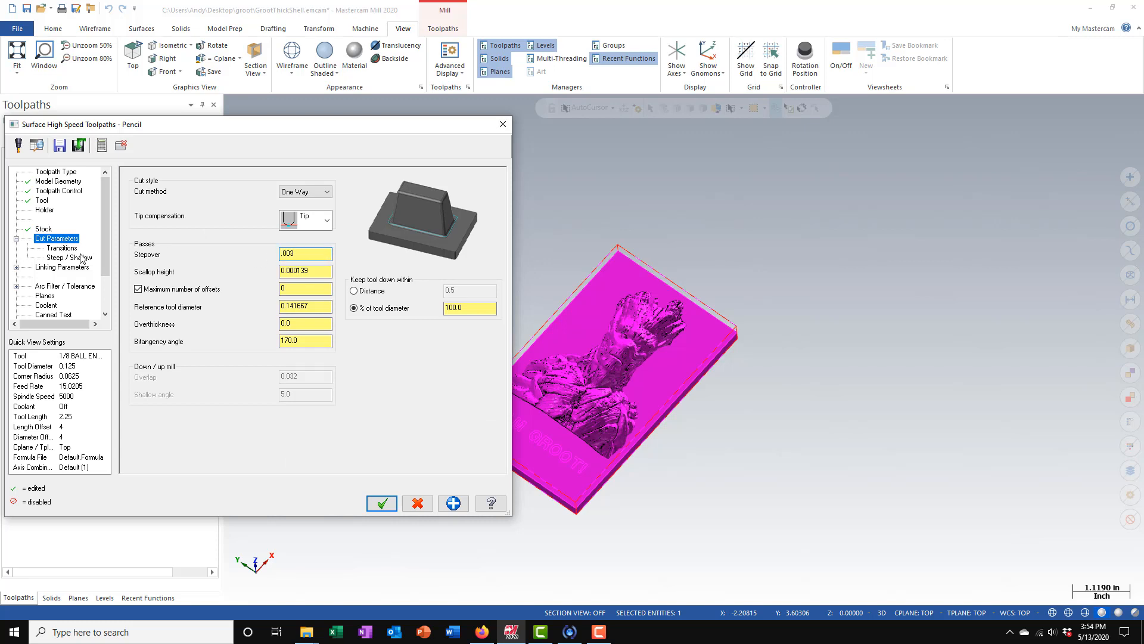
{"action": "left_click", "coordinate": [299, 289]}
{"action": "left_click", "coordinate": [138, 289]}
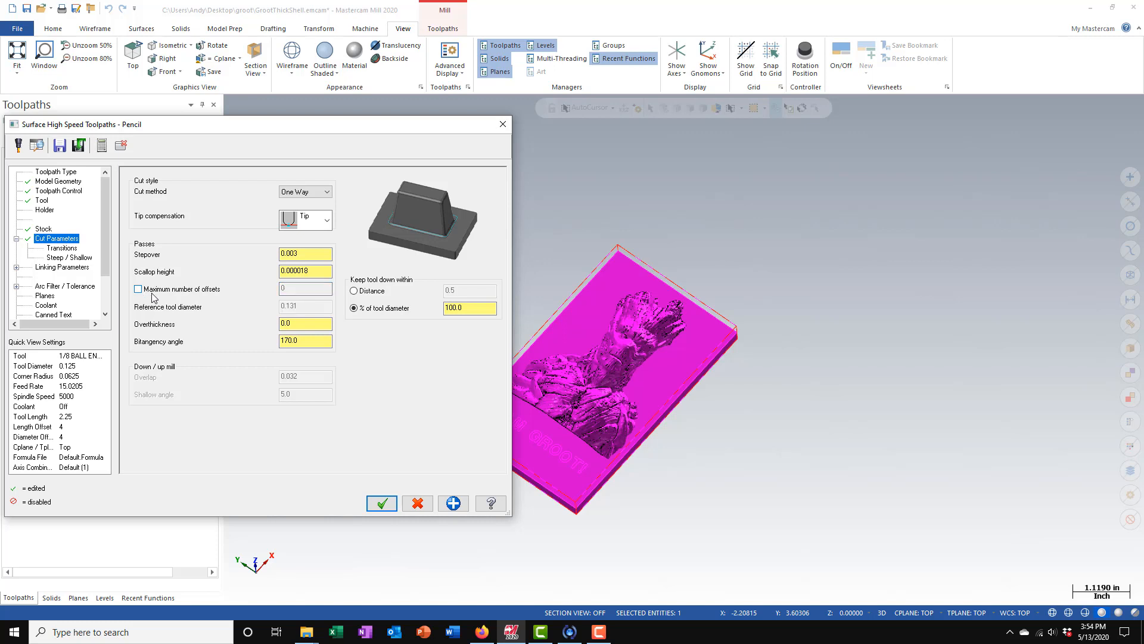
- Limit the pencil toolpath's Z depth to a minimum of 0.0 and a maximum of -0.25
{"action": "left_click", "coordinate": [58, 248]}
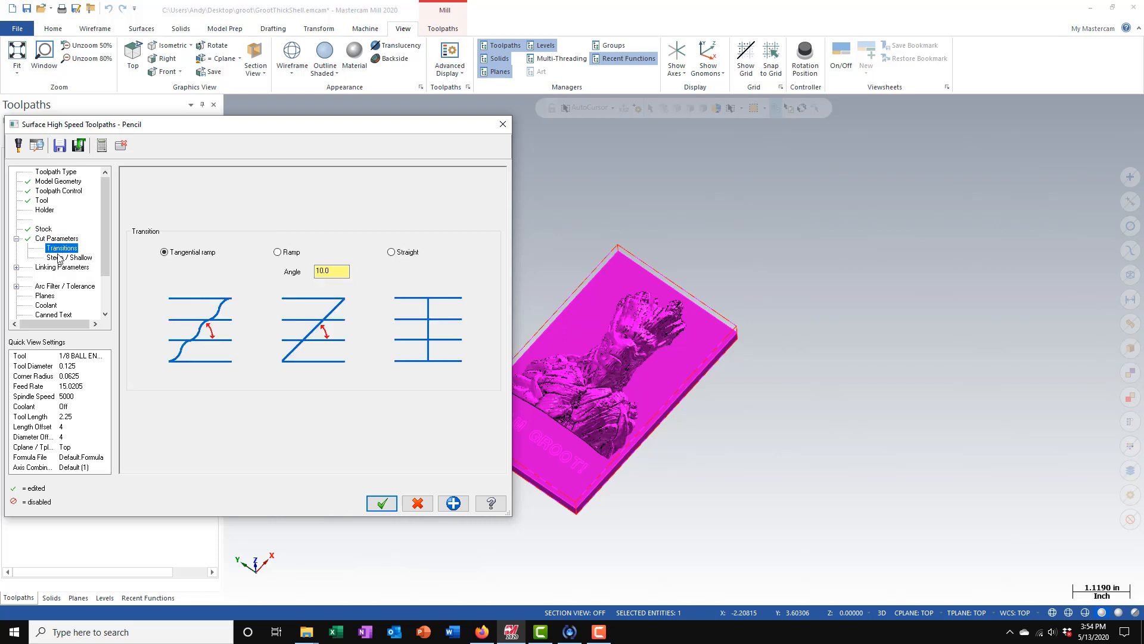
{"action": "left_click", "coordinate": [60, 258]}
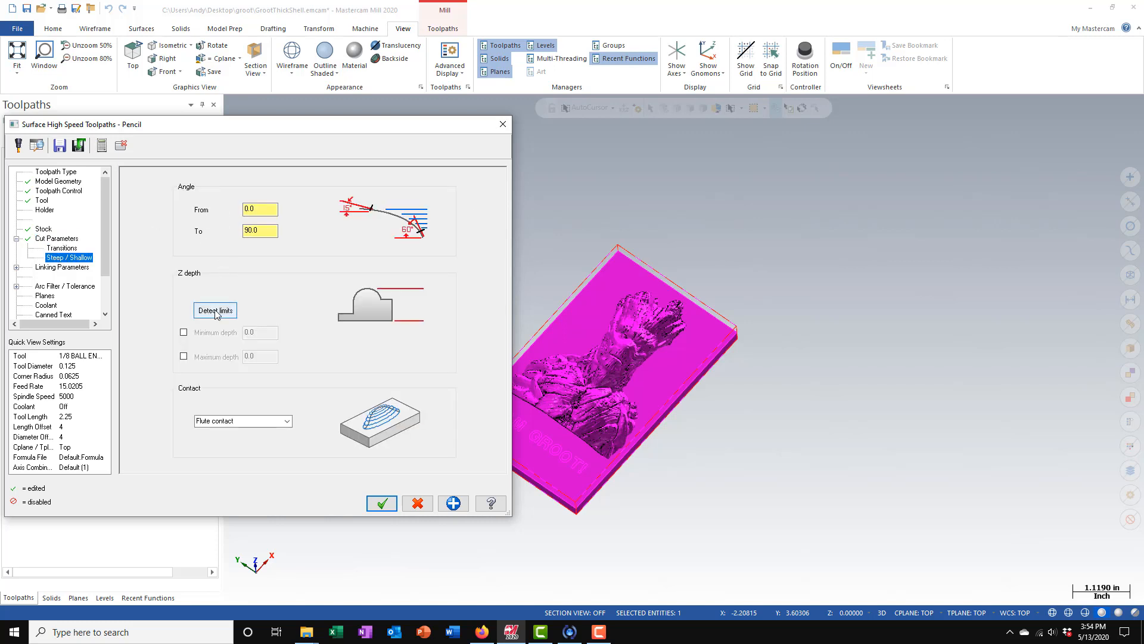
{"action": "left_click", "coordinate": [184, 332]}
{"action": "left_click", "coordinate": [183, 356]}
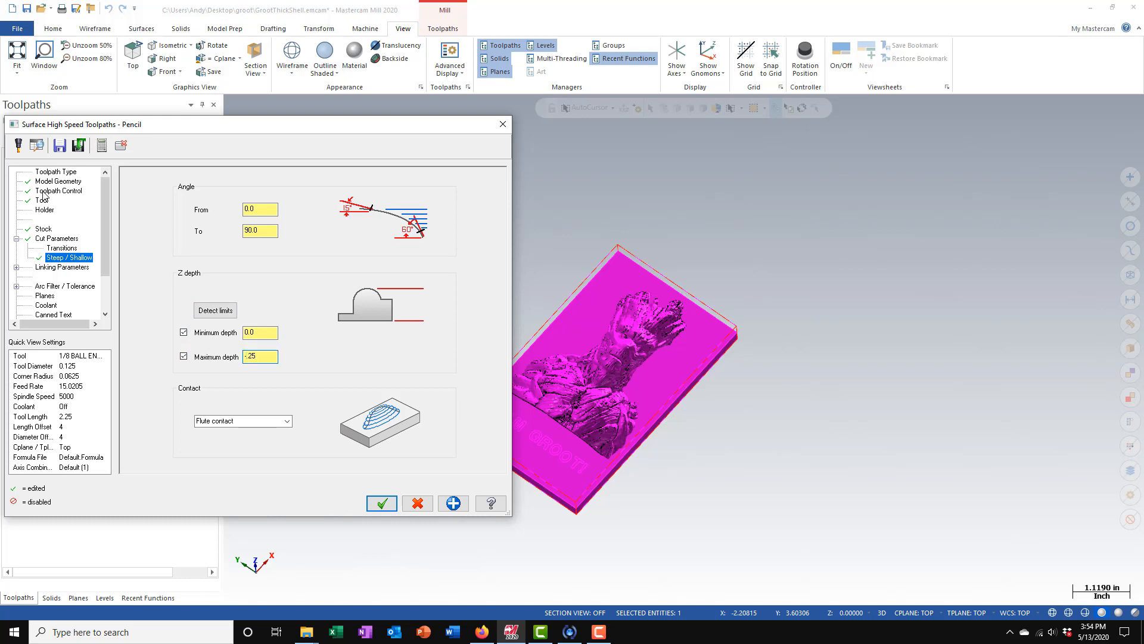
- Set the coolant for the pencil toolpath and accept its parameters to generate the toolpath
{"action": "left_click", "coordinate": [63, 268]}
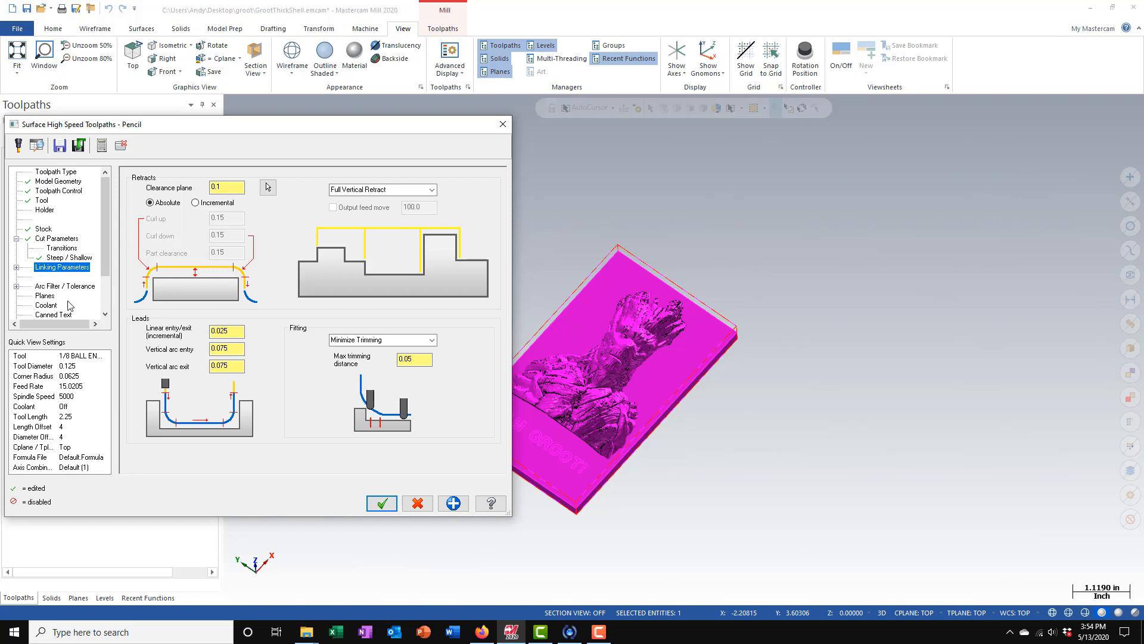
{"action": "scroll", "coordinate": [57, 301], "scroll_direction": "down", "scroll_amount": 2}
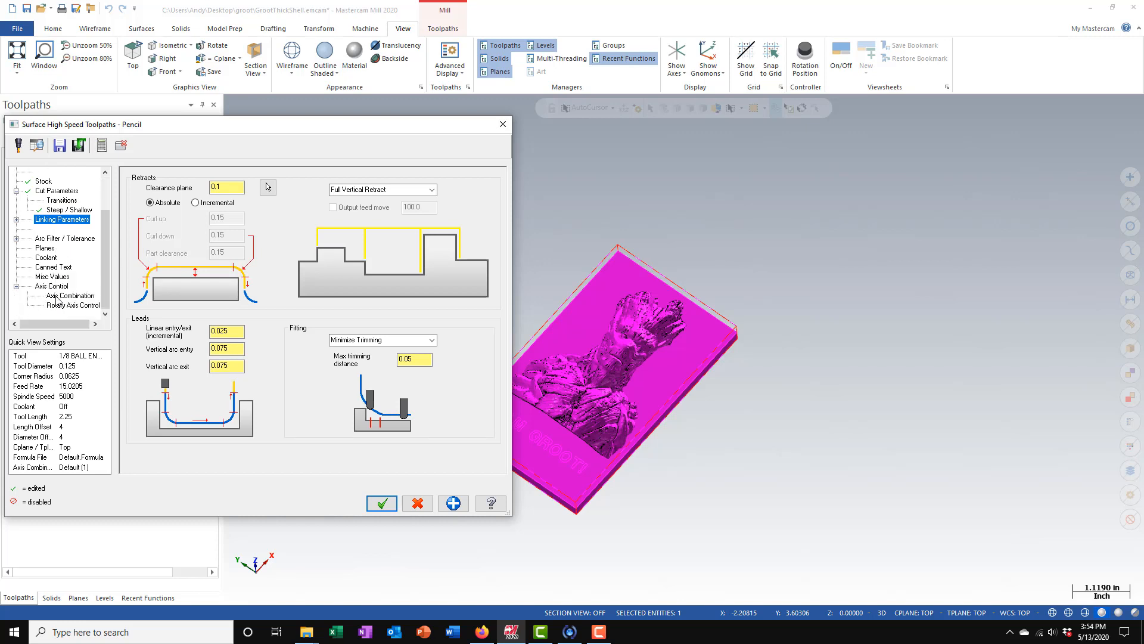
{"action": "left_click", "coordinate": [47, 257]}
{"action": "left_click", "coordinate": [326, 240]}
{"action": "left_click", "coordinate": [325, 250]}
{"action": "left_click", "coordinate": [382, 504]}
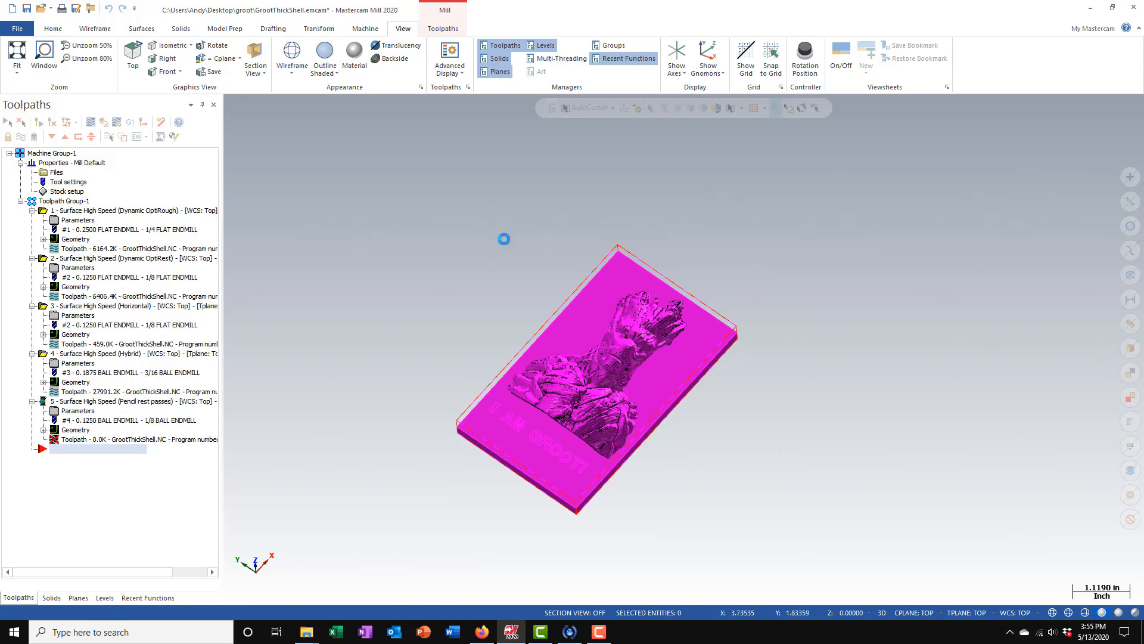
- Check the pencil calculation in the Multi-Threading Manager, and examine the resulting toolpath over the relief up close and from different angles
{"action": "left_click", "coordinate": [553, 59]}
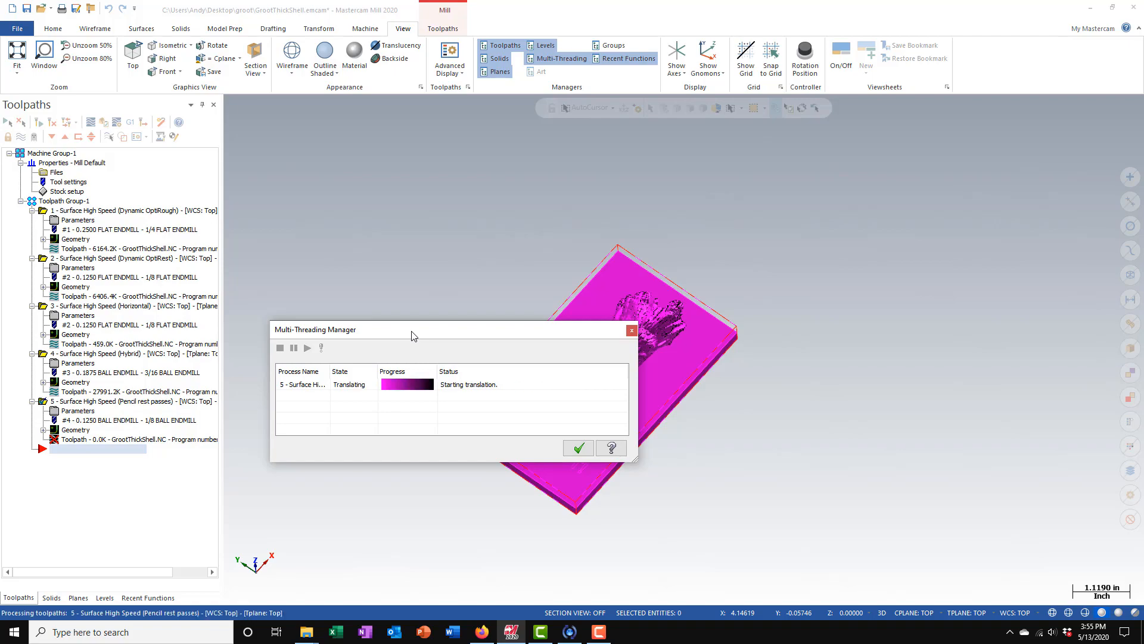
{"action": "left_click", "coordinate": [579, 448]}
{"action": "scroll", "coordinate": [637, 397], "scroll_direction": "up", "scroll_amount": 5}
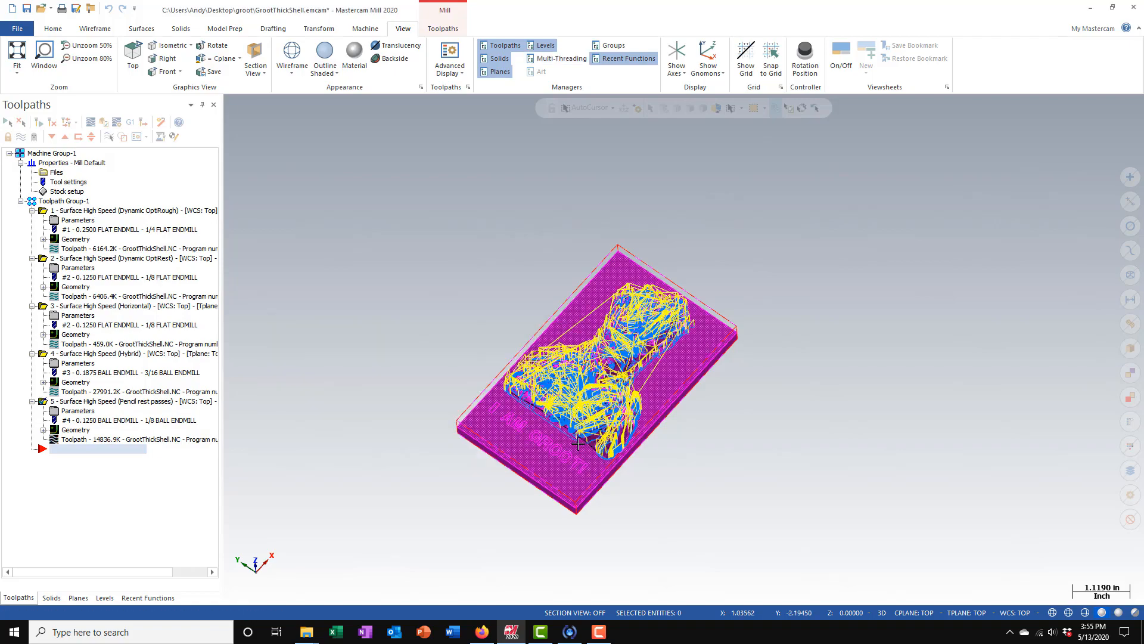
{"action": "scroll", "coordinate": [636, 398], "scroll_direction": "up", "scroll_amount": 6}
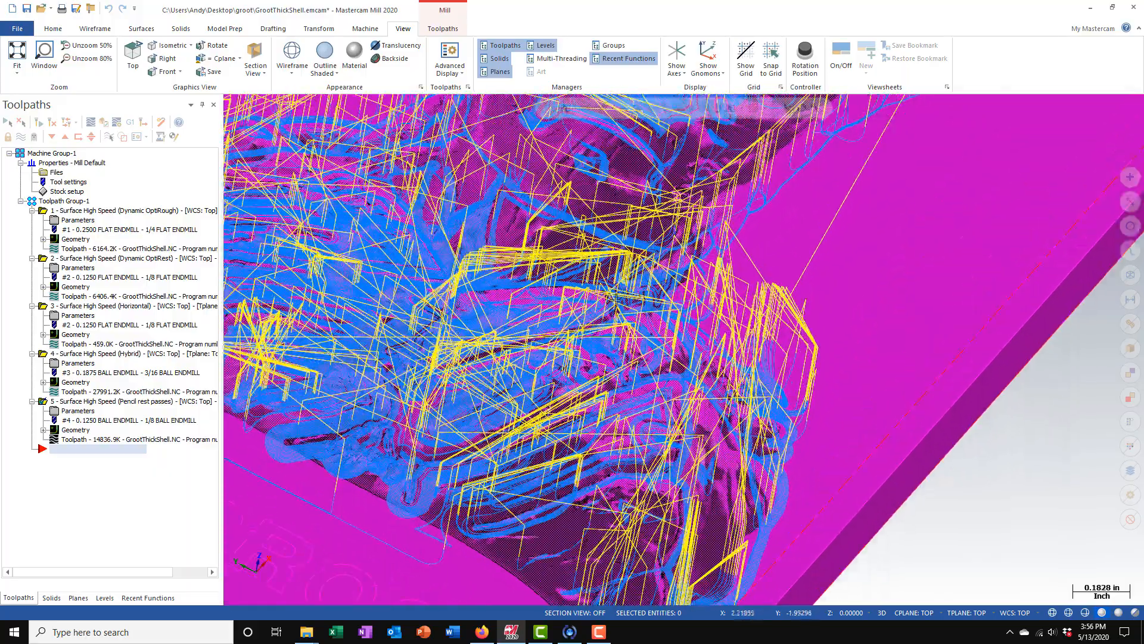
{"action": "scroll", "coordinate": [517, 473], "scroll_direction": "down", "scroll_amount": 3}
{"action": "scroll", "coordinate": [518, 473], "scroll_direction": "down", "scroll_amount": 2}
{"action": "scroll", "coordinate": [565, 244], "scroll_direction": "up", "scroll_amount": 6}
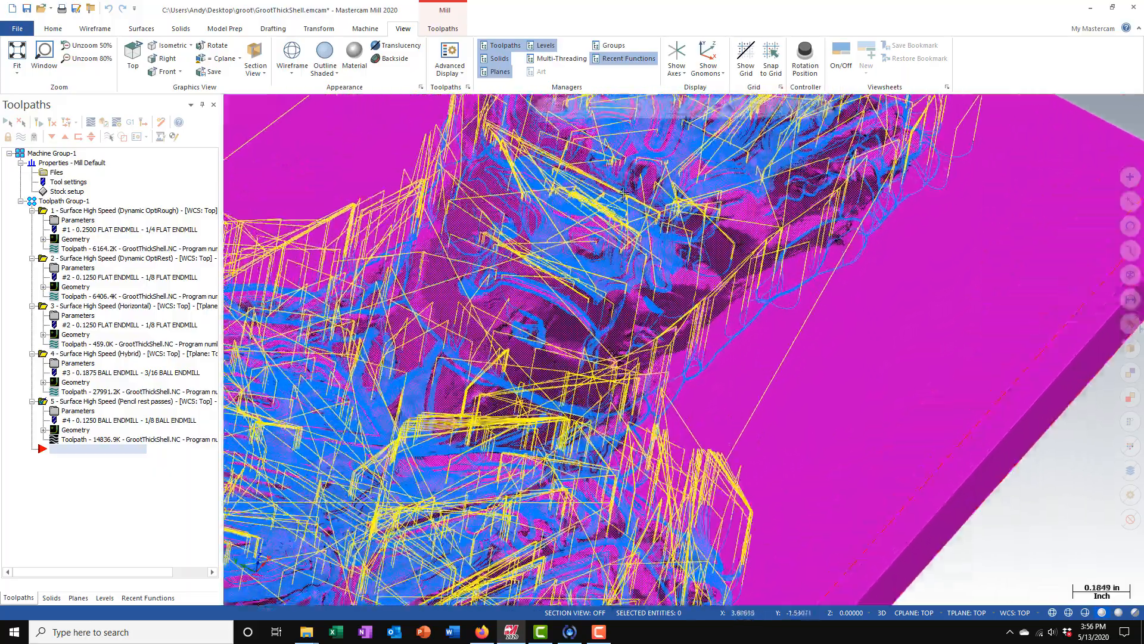
{"action": "scroll", "coordinate": [740, 270], "scroll_direction": "down", "scroll_amount": 5}
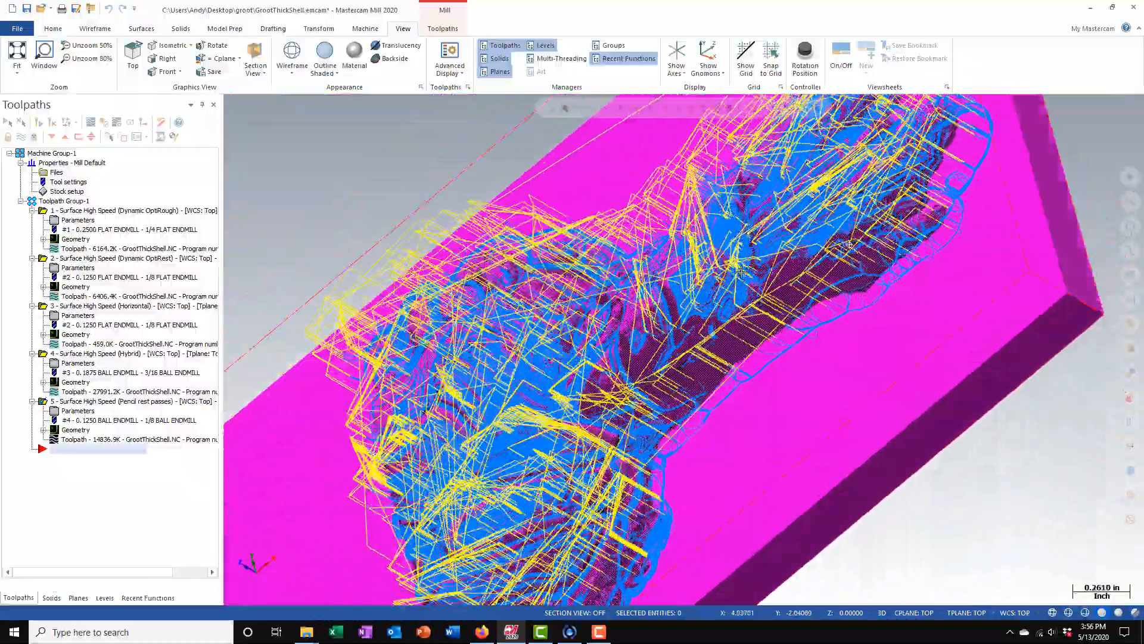
{"action": "middle_click_drag", "start_coordinate": [740, 270], "coordinate": [886, 229]}
{"action": "scroll", "coordinate": [886, 230], "scroll_direction": "down", "scroll_amount": 5}
{"action": "middle_click_drag", "start_coordinate": [814, 201], "coordinate": [731, 360]}
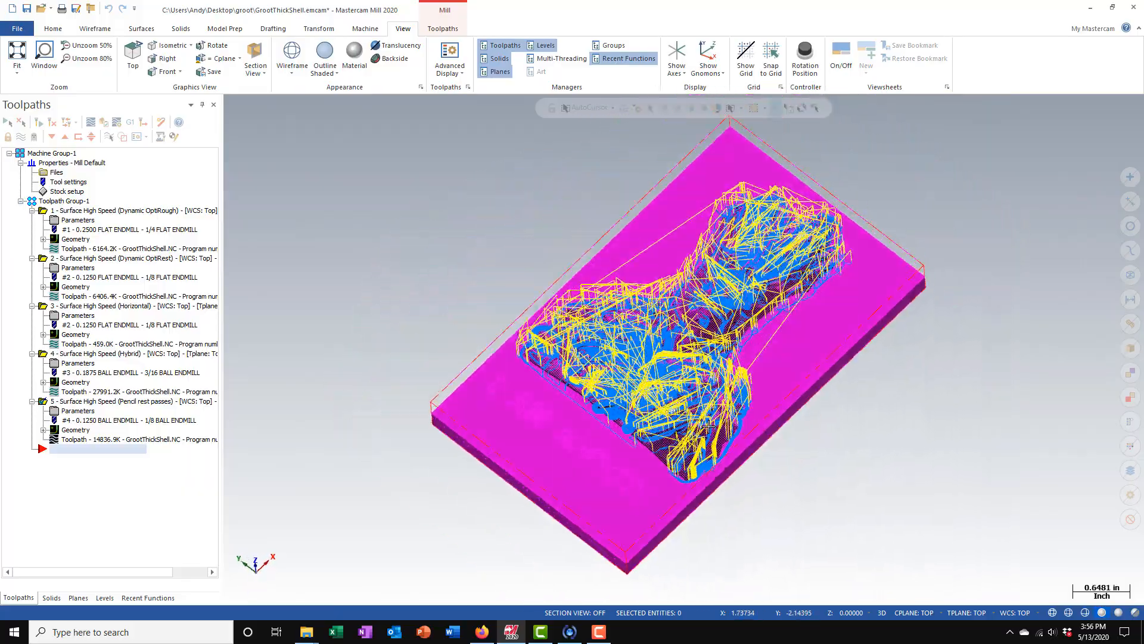
{"action": "scroll", "coordinate": [731, 359], "scroll_direction": "up", "scroll_amount": 2}
{"action": "middle_click_drag", "start_coordinate": [694, 450], "coordinate": [289, 451]}
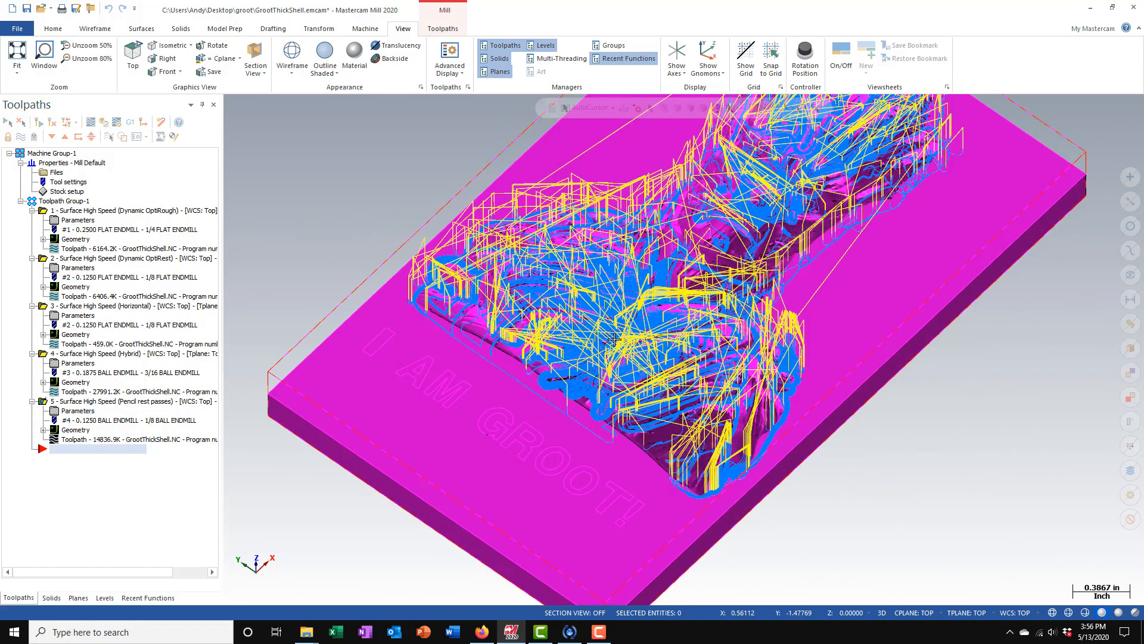
- Hide the pencil toolpath's display and start a 2D Contour toolpath
{"action": "left_click", "coordinate": [21, 137]}
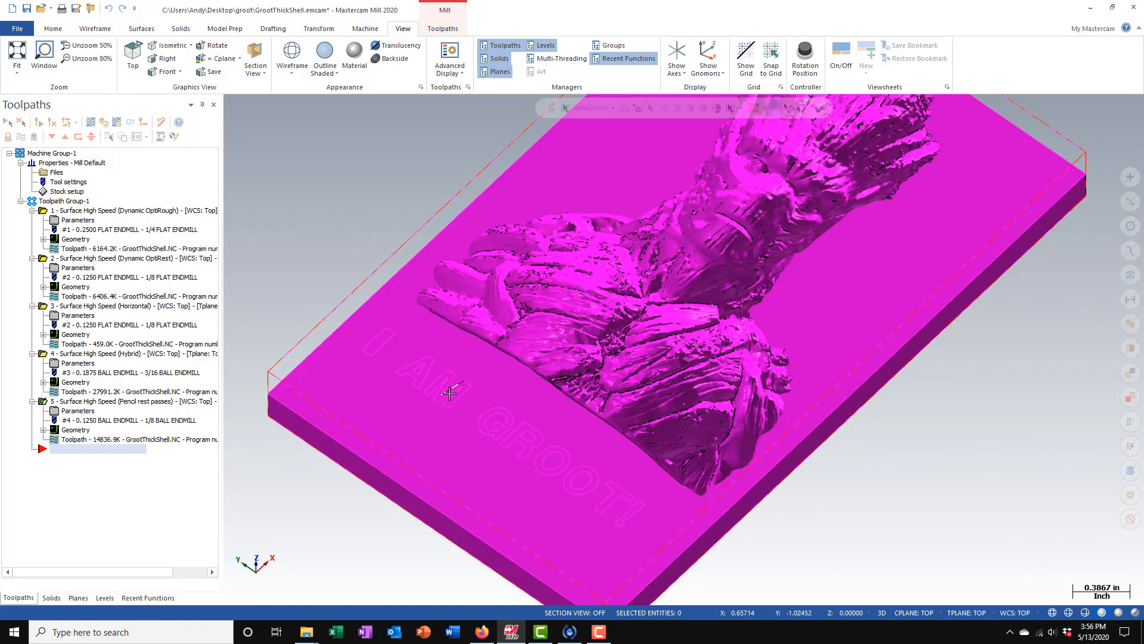
{"action": "scroll", "coordinate": [465, 316], "scroll_direction": "down", "scroll_amount": 2}
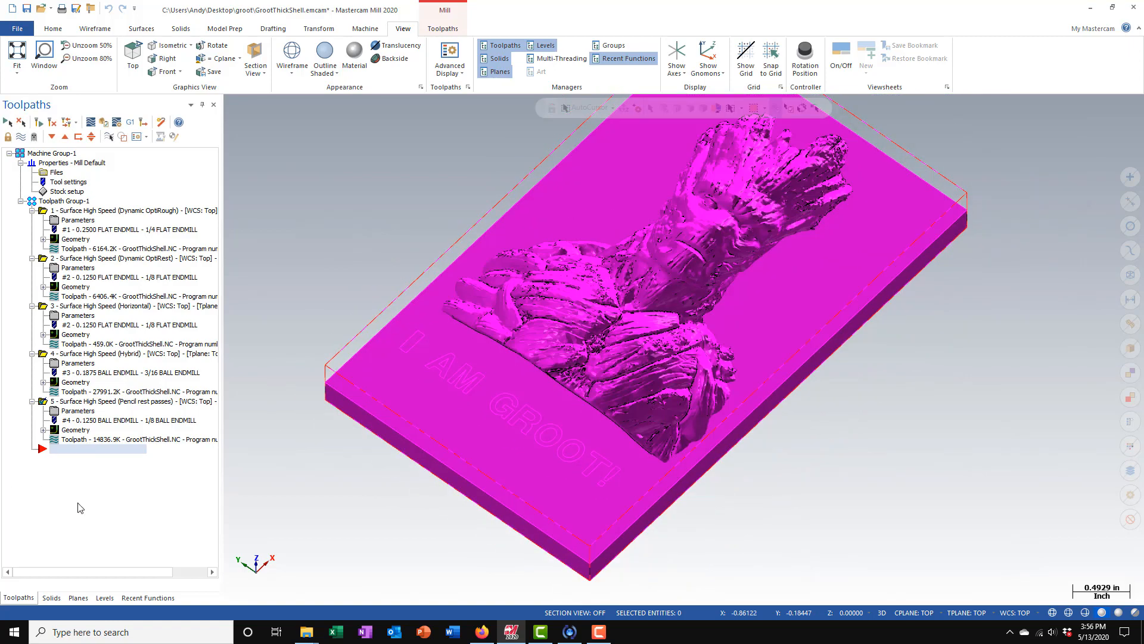
{"action": "left_click", "coordinate": [94, 28]}
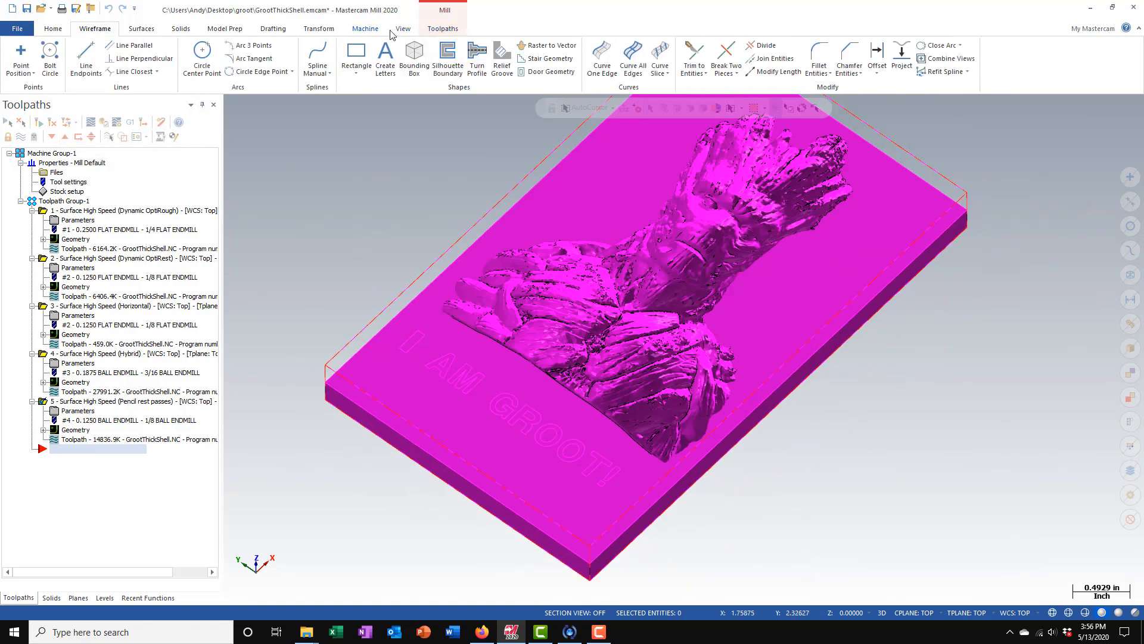
{"action": "left_click", "coordinate": [448, 29]}
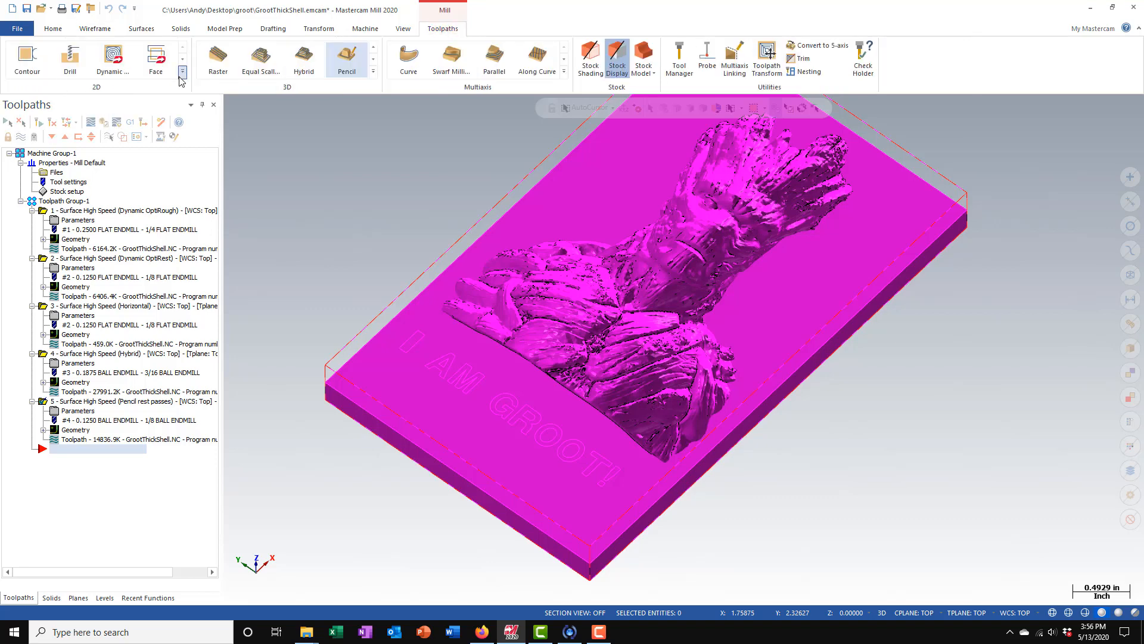
{"action": "left_click", "coordinate": [19, 67]}
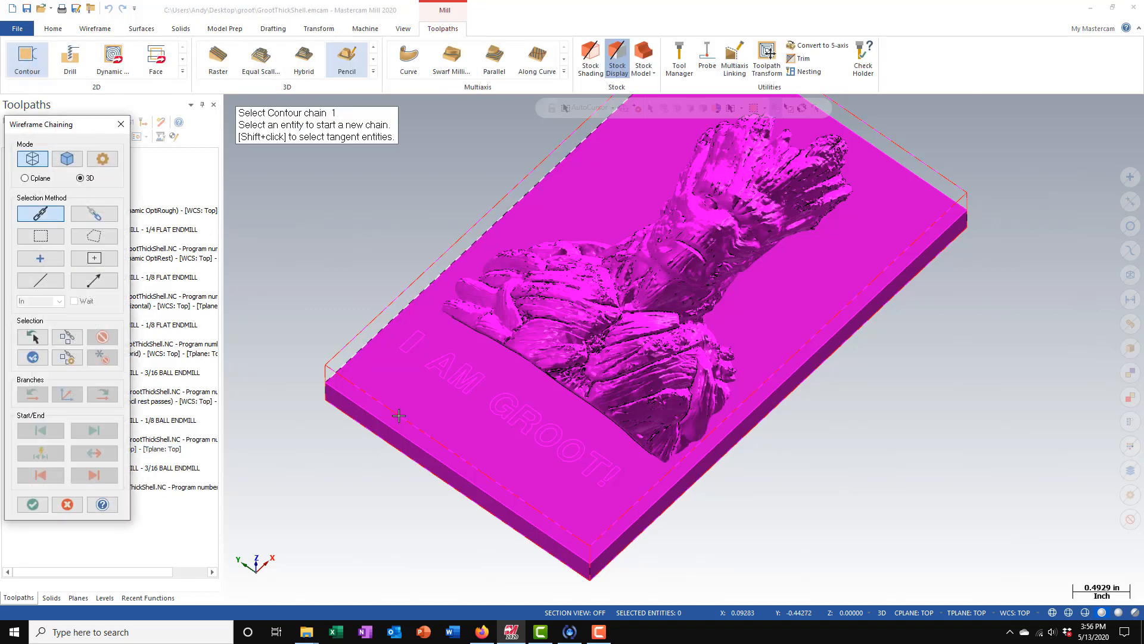
- Window-select the "I AM GROOT!" lettering in the top view as the contour chains, starting at the corner of the first letter I
{"action": "left_click", "coordinate": [41, 236]}
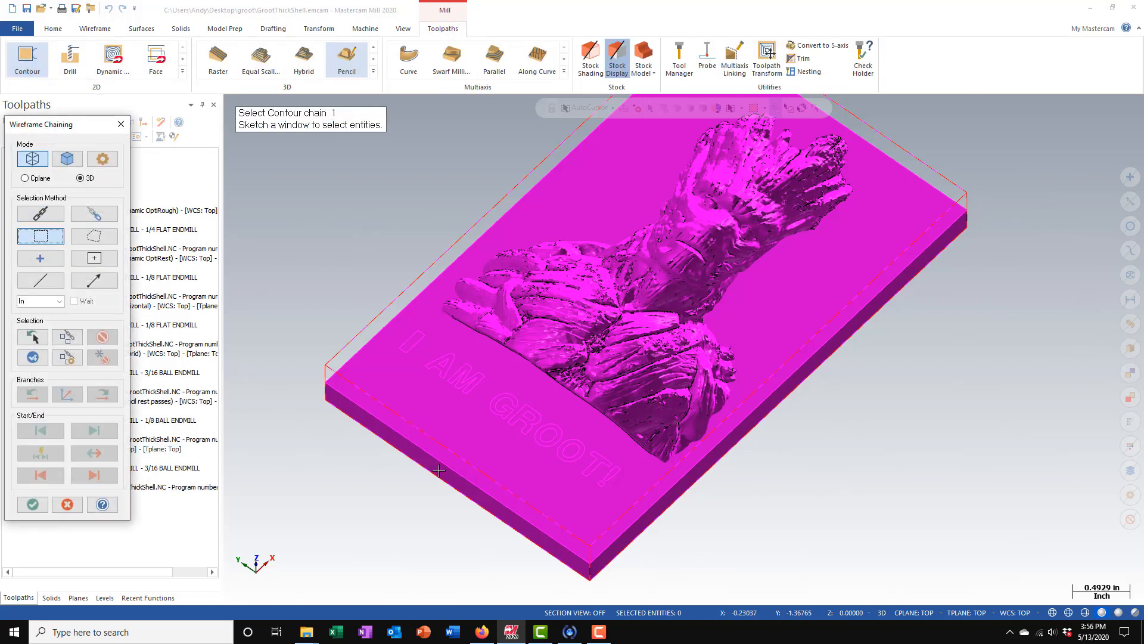
{"action": "right_click", "coordinate": [401, 522]}
{"action": "left_click", "coordinate": [432, 418]}
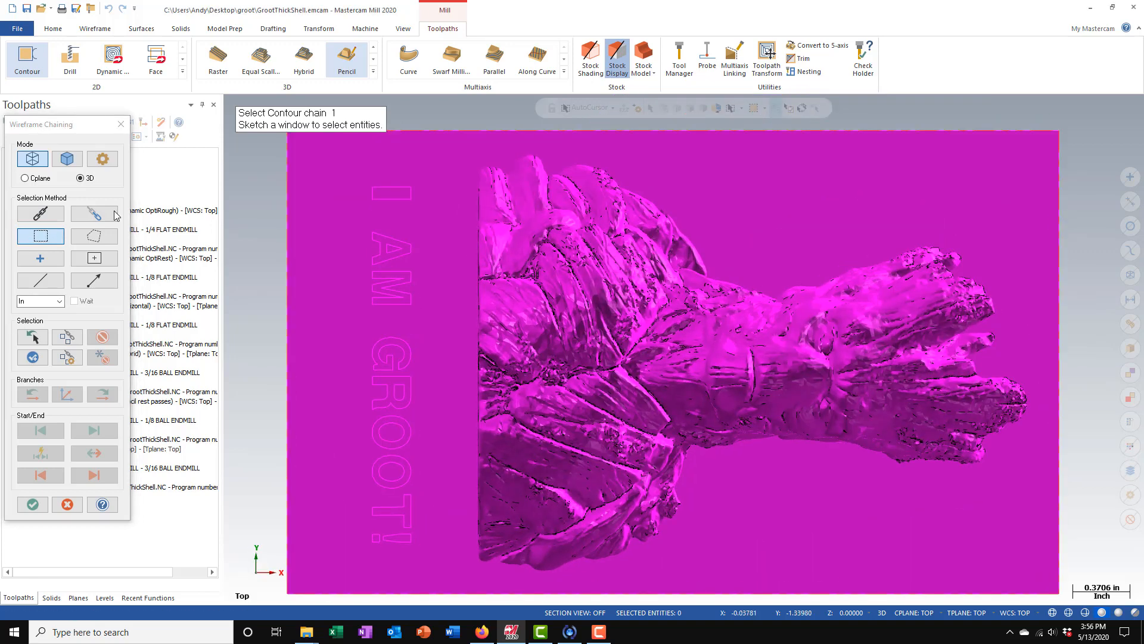
{"action": "mouse_move", "coordinate": [335, 176]}
{"action": "left_mouse_down"}
{"action": "mouse_move", "coordinate": [416, 416]}
{"action": "mouse_move", "coordinate": [440, 558]}
{"action": "left_mouse_up"}
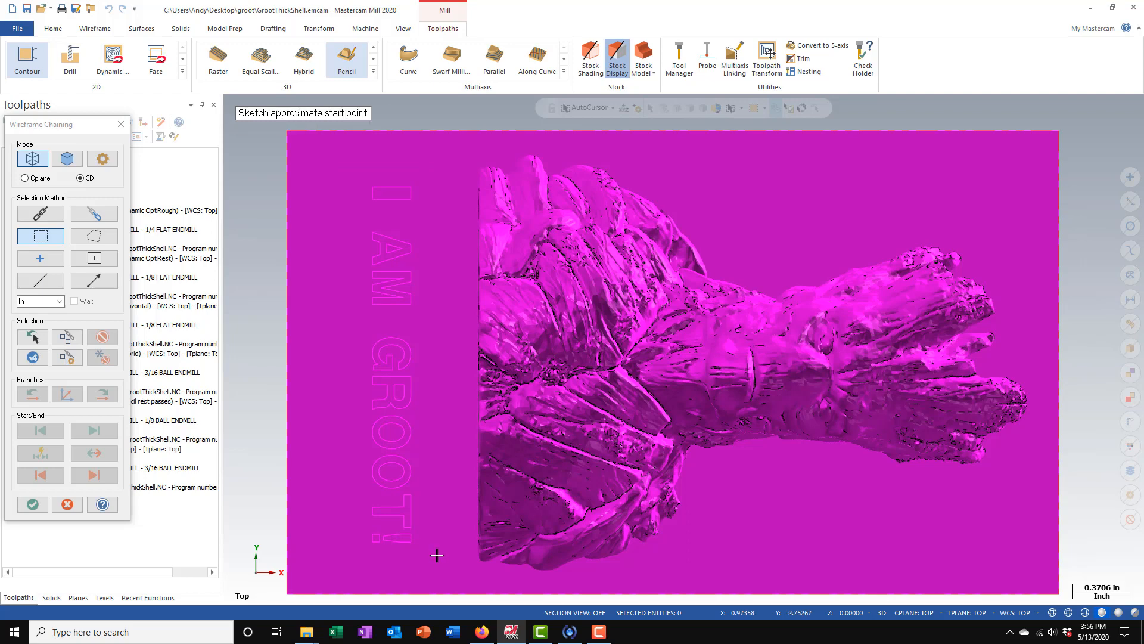
{"action": "left_click", "coordinate": [411, 192]}
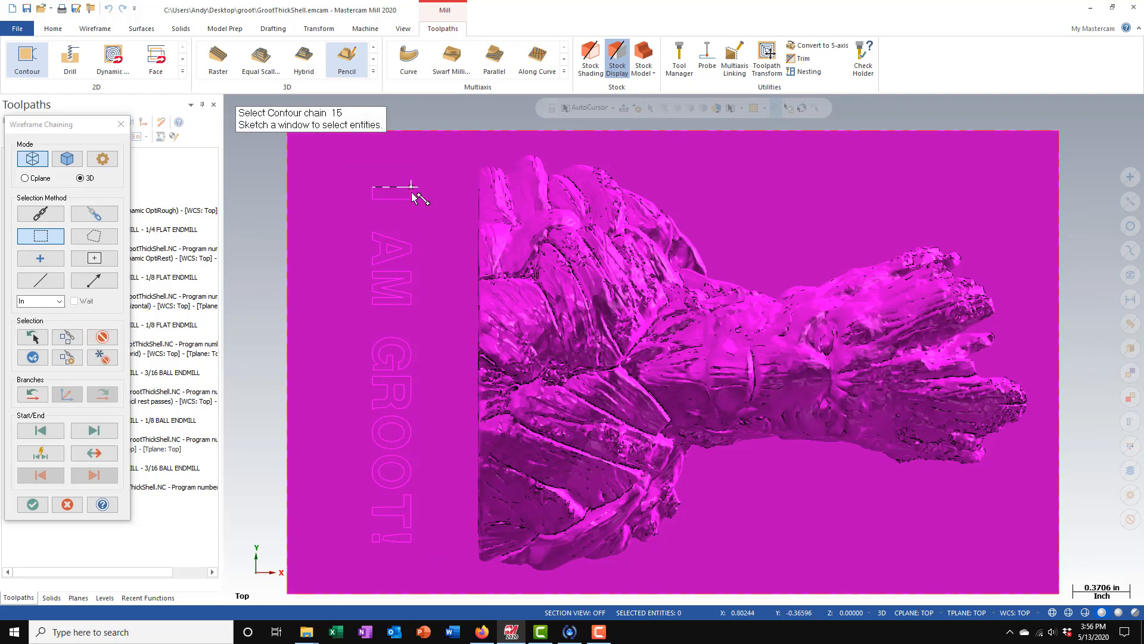
{"action": "left_click", "coordinate": [32, 505]}
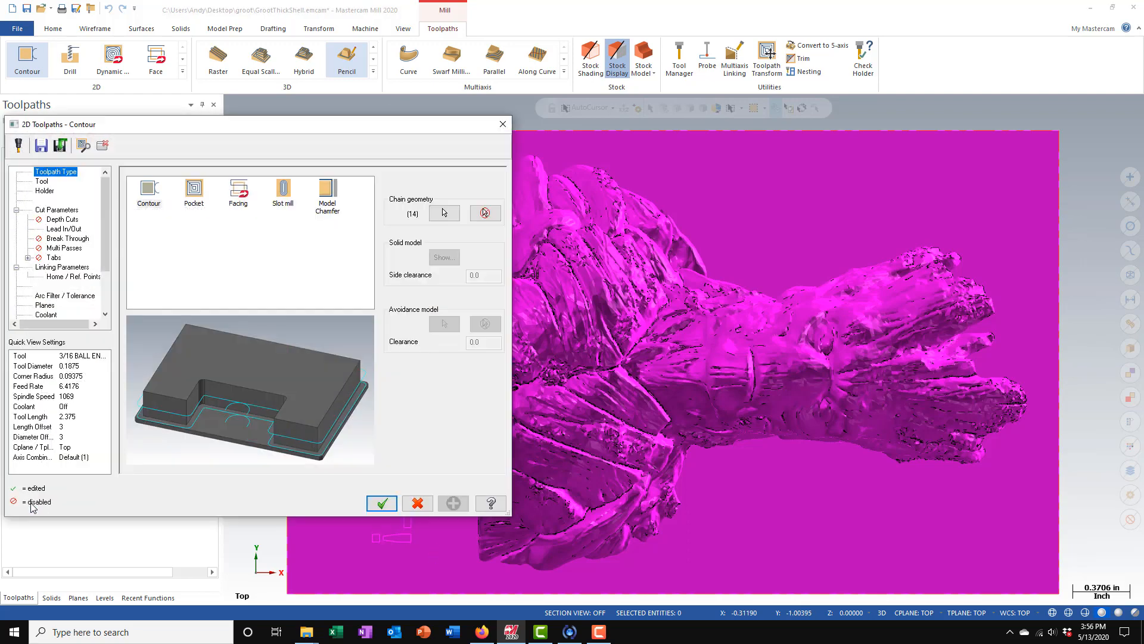
- Use the existing 1/8 ball endmill for the contour toolpath, with spindle speed 5000 and feed per tooth 0.0012
{"action": "left_click", "coordinate": [42, 181]}
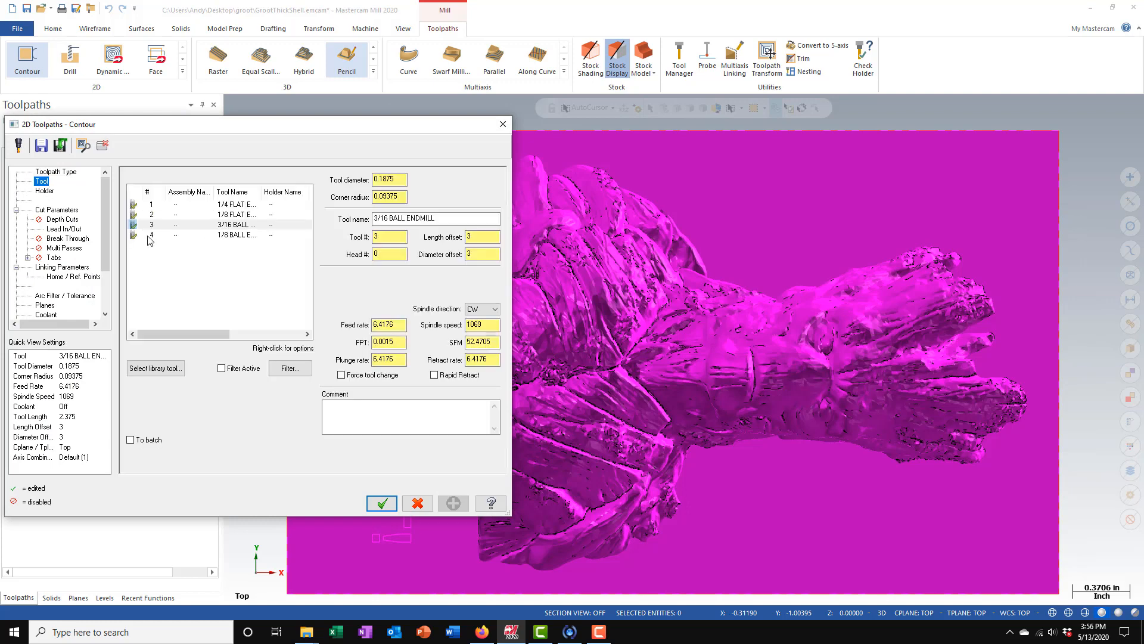
{"action": "left_click", "coordinate": [225, 236]}
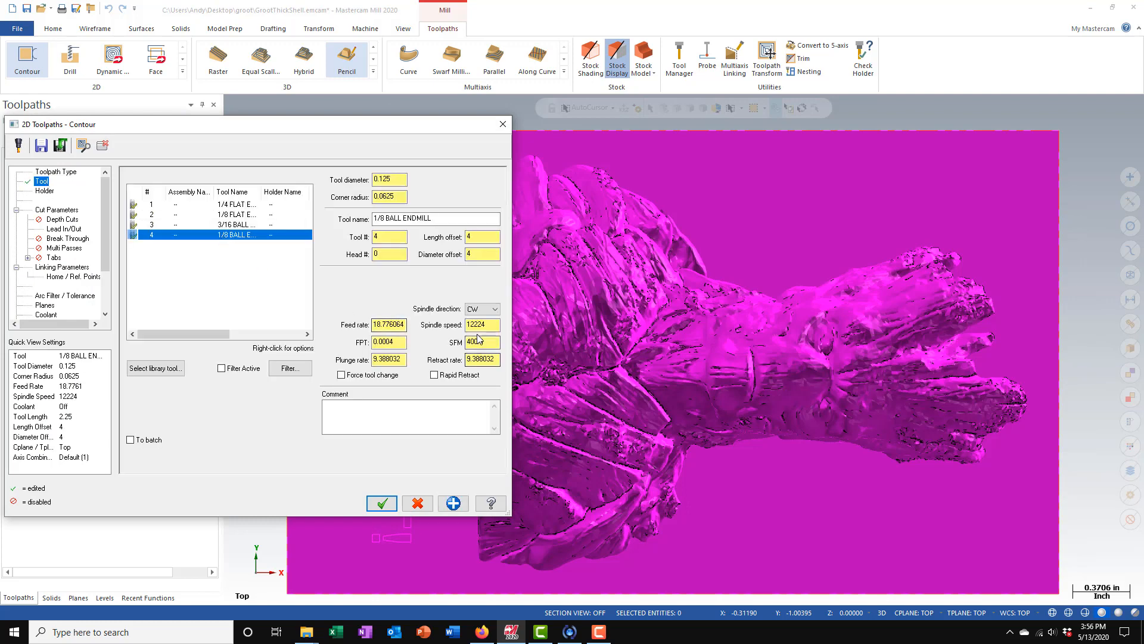
{"action": "type", "text": "5000"}
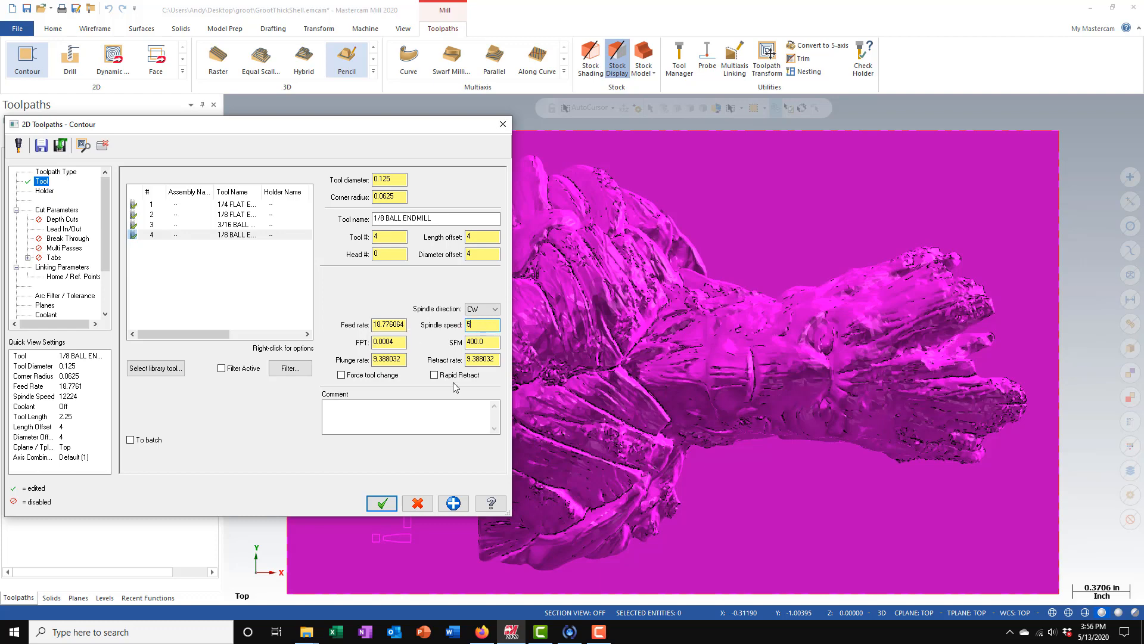
{"action": "double_click", "coordinate": [393, 342]}
{"action": "key", "text": "BackSpace"}
{"action": "type", "text": "0.0012"}
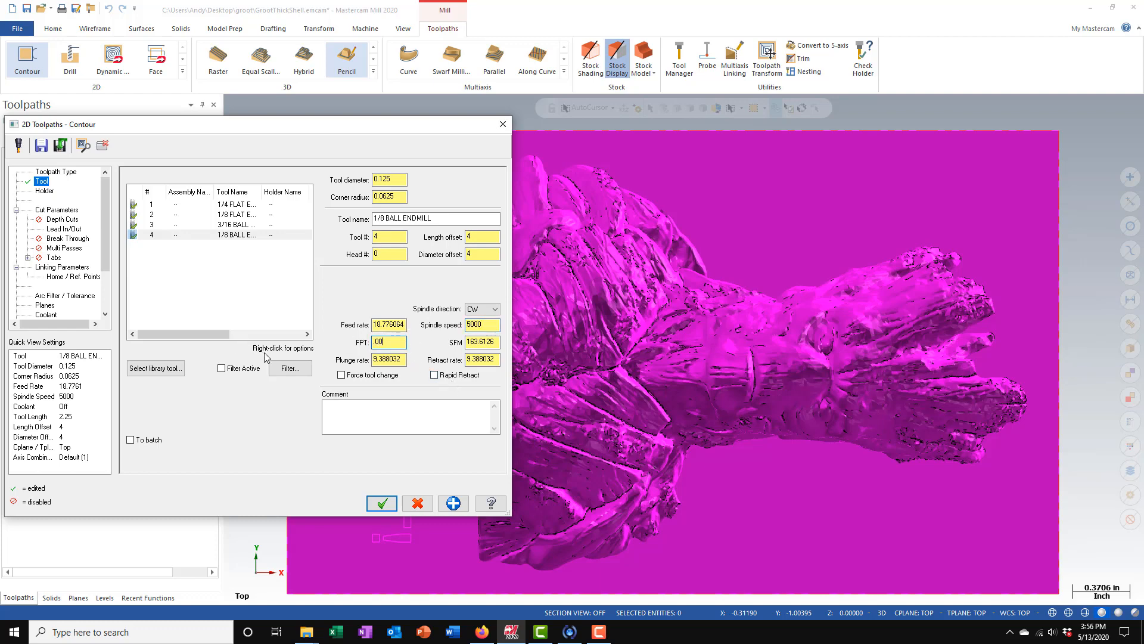
{"action": "key", "text": "Return"}
- Set the contour toolpath's plunge and retract rates to 12.0 and open its cut parameters
{"action": "double_click", "coordinate": [404, 360]}
{"action": "type", "text": "12.0"}
{"action": "double_click", "coordinate": [482, 359]}
{"action": "type", "text": "12.0"}
{"action": "left_click", "coordinate": [45, 211]}
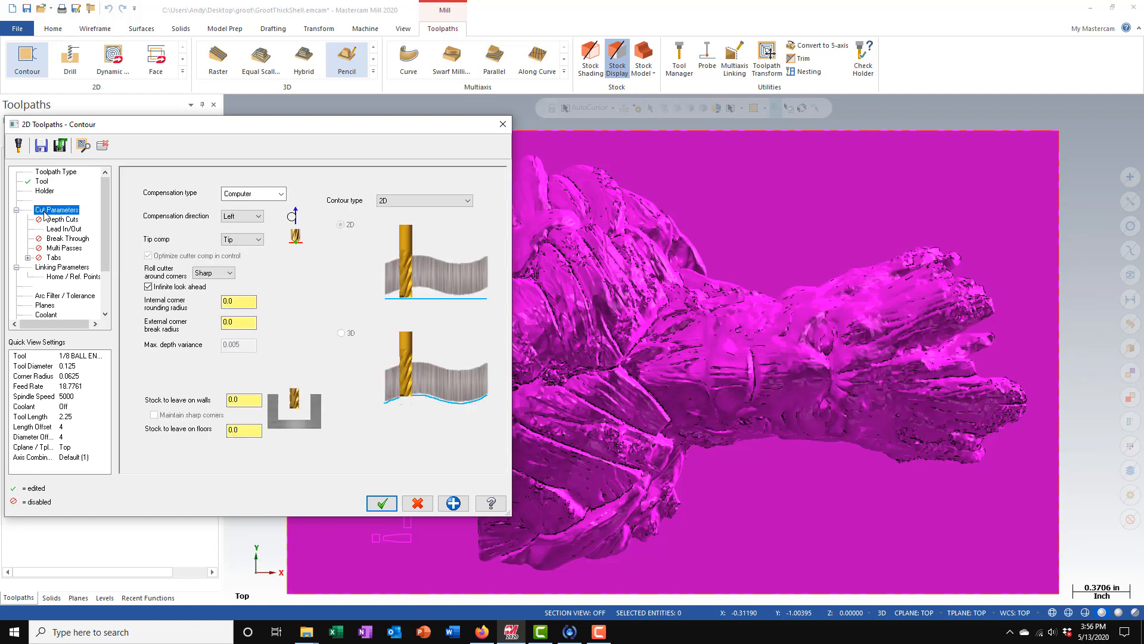
- Turn off cutter compensation and disable lead in/out for the contour toolpath
{"action": "left_click", "coordinate": [275, 195]}
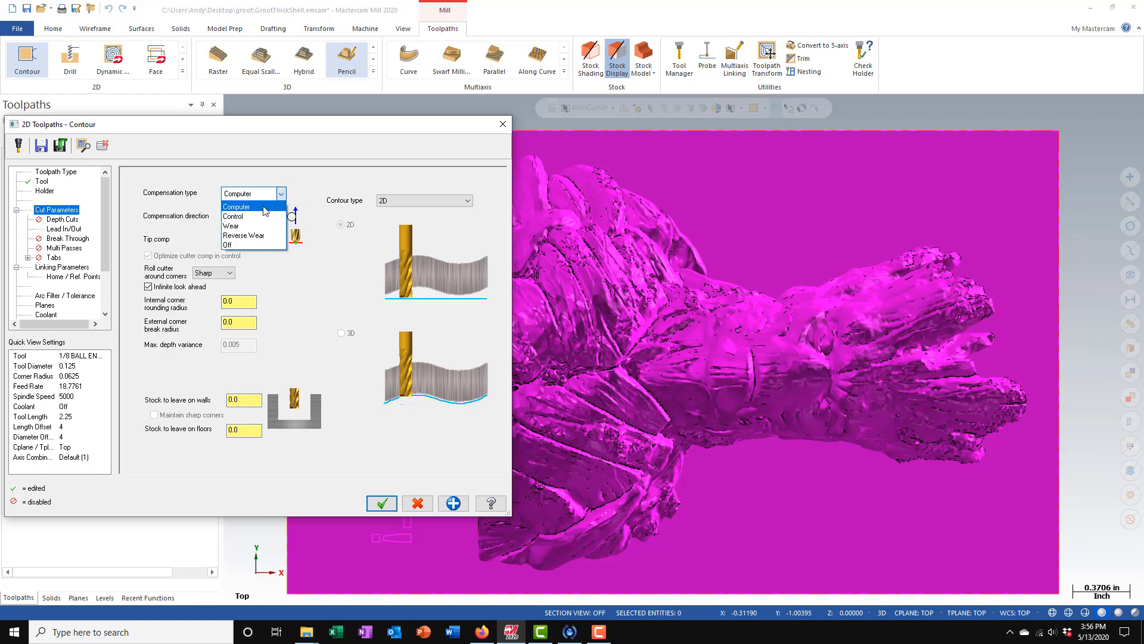
{"action": "left_click", "coordinate": [253, 244]}
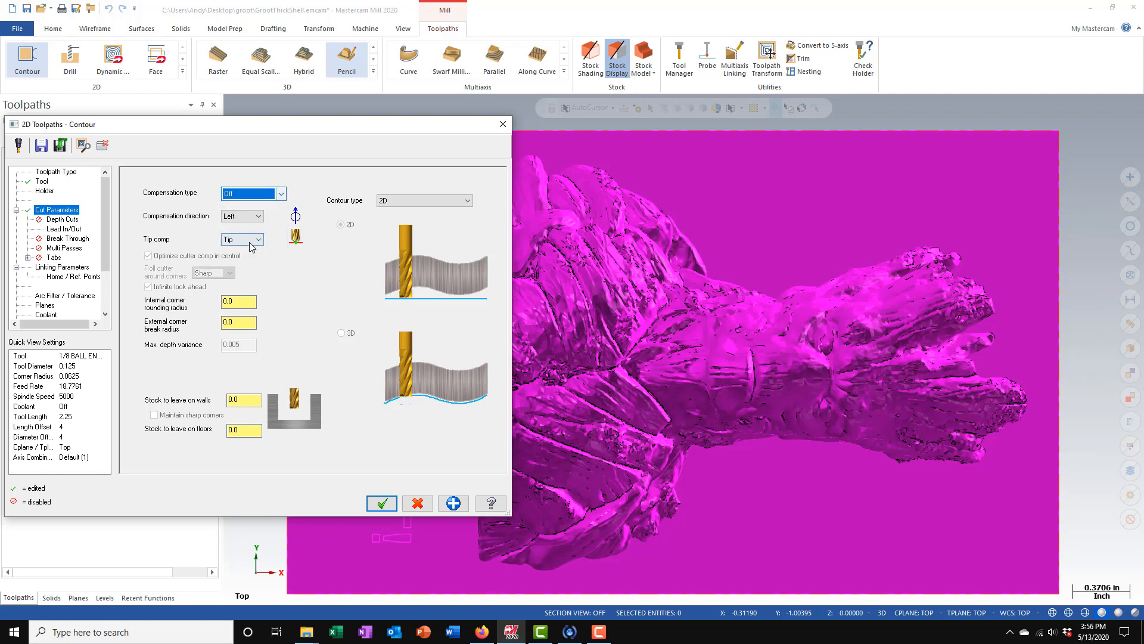
{"action": "left_click", "coordinate": [60, 231]}
{"action": "left_click", "coordinate": [132, 175]}
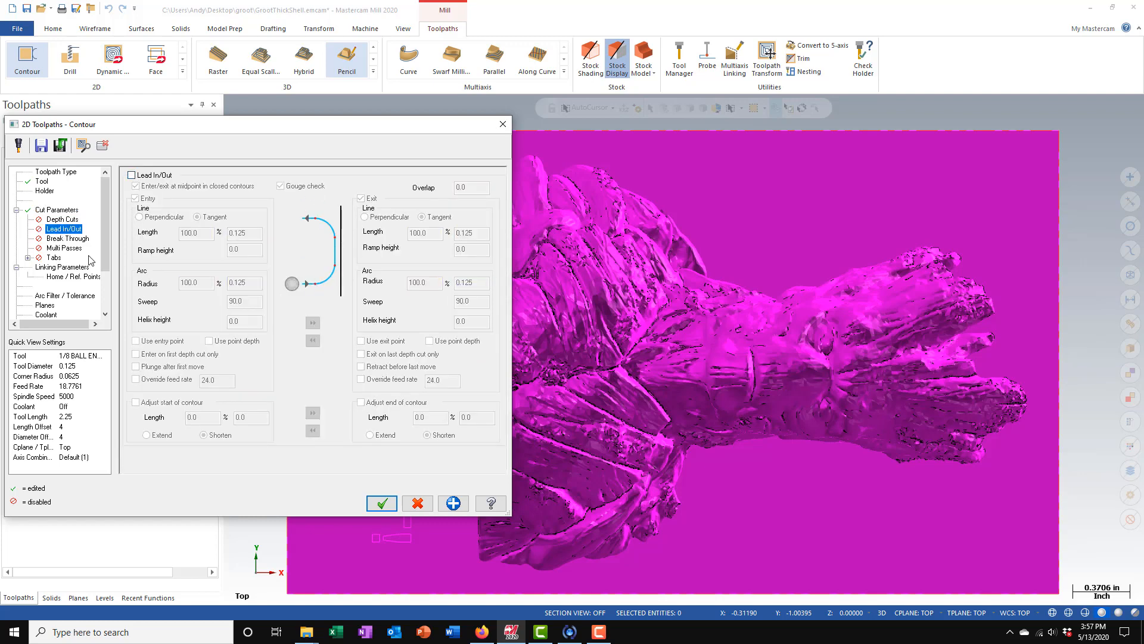
- Set the contour toolpath's cutting depth to an absolute value of -0.256 in the linking parameters
{"action": "left_click", "coordinate": [62, 268]}
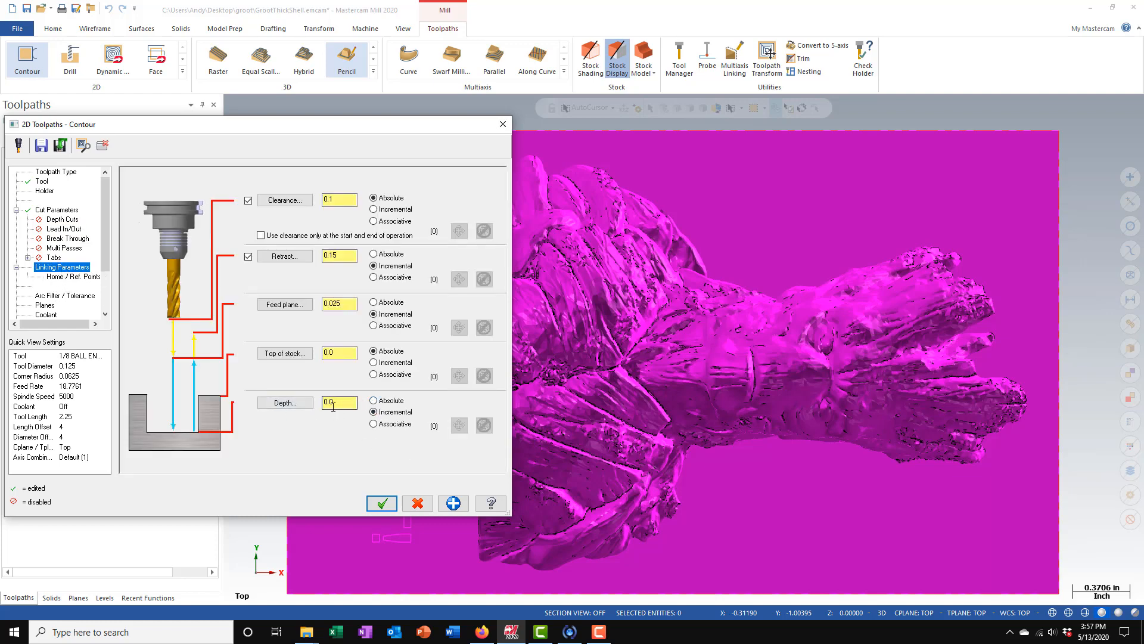
{"action": "left_click", "coordinate": [384, 403]}
{"action": "left_click_drag", "start_coordinate": [355, 404], "coordinate": [253, 403]}
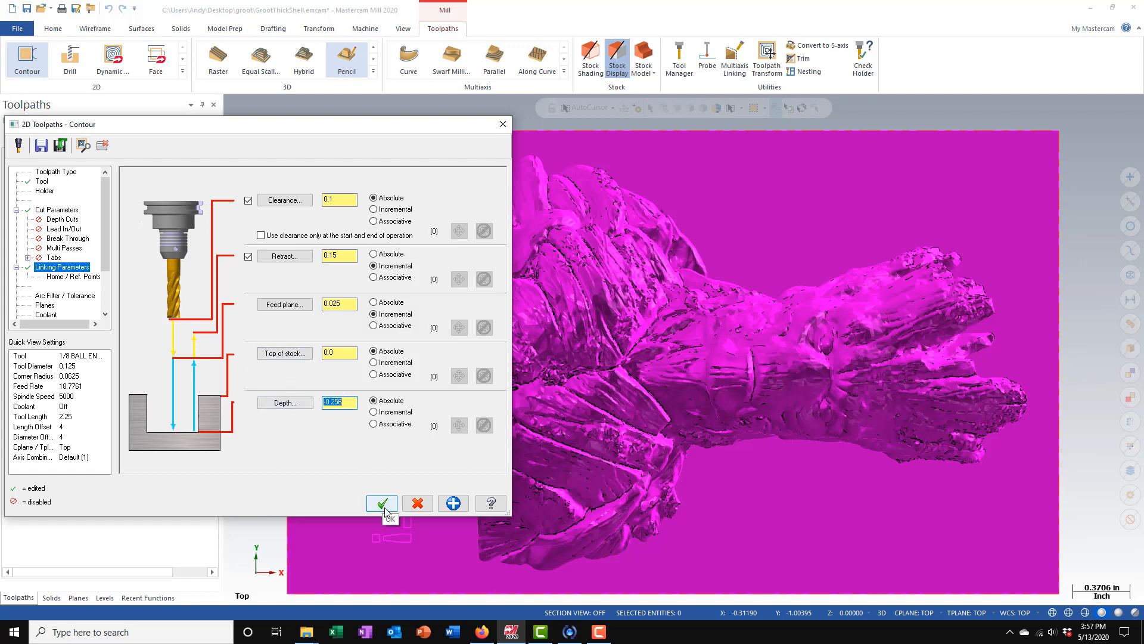
- Turn on flood coolant for the contour toolpath and accept its settings to generate the lettering engraving
{"action": "left_click", "coordinate": [46, 314]}
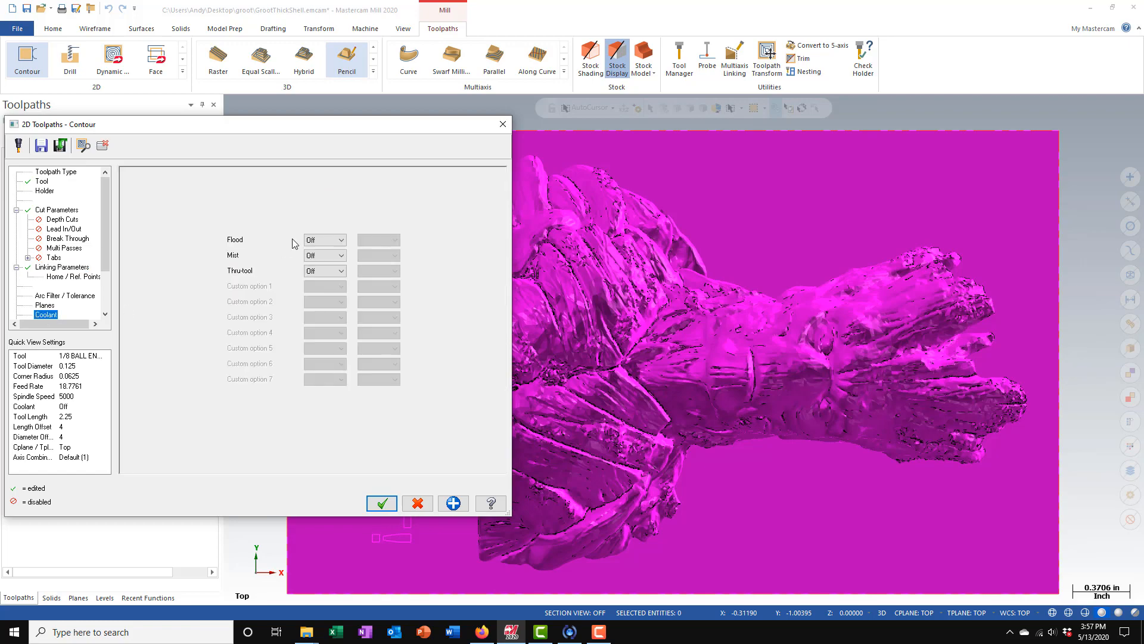
{"action": "left_click", "coordinate": [342, 240]}
{"action": "left_click", "coordinate": [322, 258]}
{"action": "left_click", "coordinate": [382, 504]}
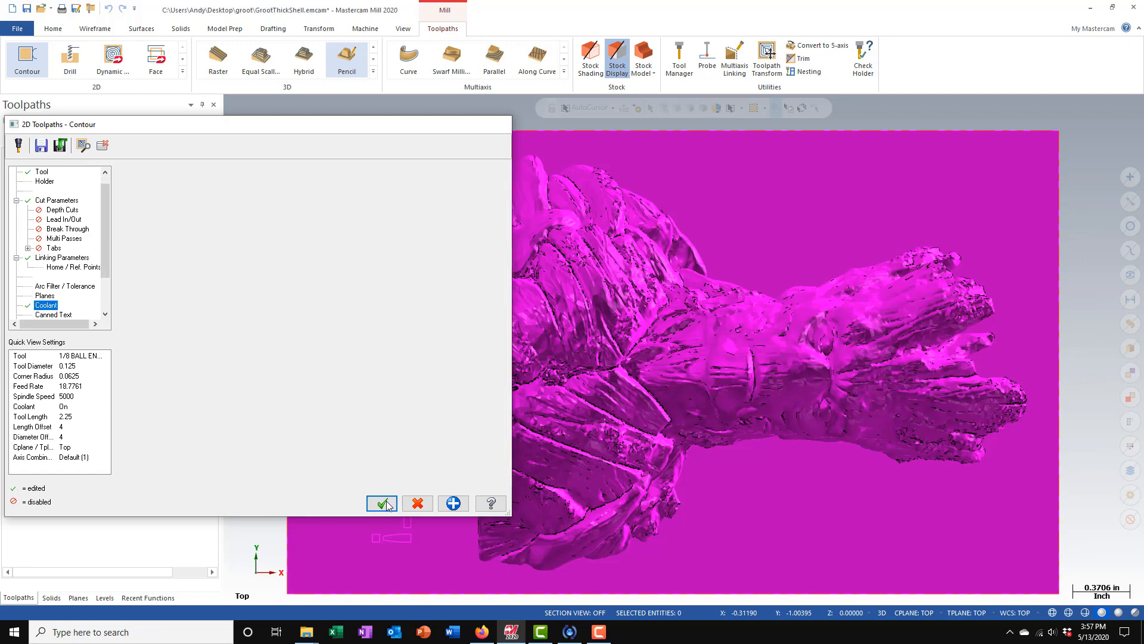
{"action": "scroll", "coordinate": [600, 456], "scroll_direction": "down", "scroll_amount": 3}
{"action": "mouse_move", "coordinate": [610, 495]}
{"action": "middle_mouse_down"}
{"action": "mouse_move", "coordinate": [689, 424]}
{"action": "mouse_move", "coordinate": [733, 409]}
{"action": "mouse_move", "coordinate": [740, 336]}
{"action": "mouse_move", "coordinate": [775, 396]}
{"action": "middle_mouse_up"}
{"action": "mouse_move", "coordinate": [654, 311]}
{"action": "middle_mouse_down"}
{"action": "mouse_move", "coordinate": [638, 292]}
{"action": "mouse_move", "coordinate": [587, 307]}
{"action": "middle_mouse_up"}
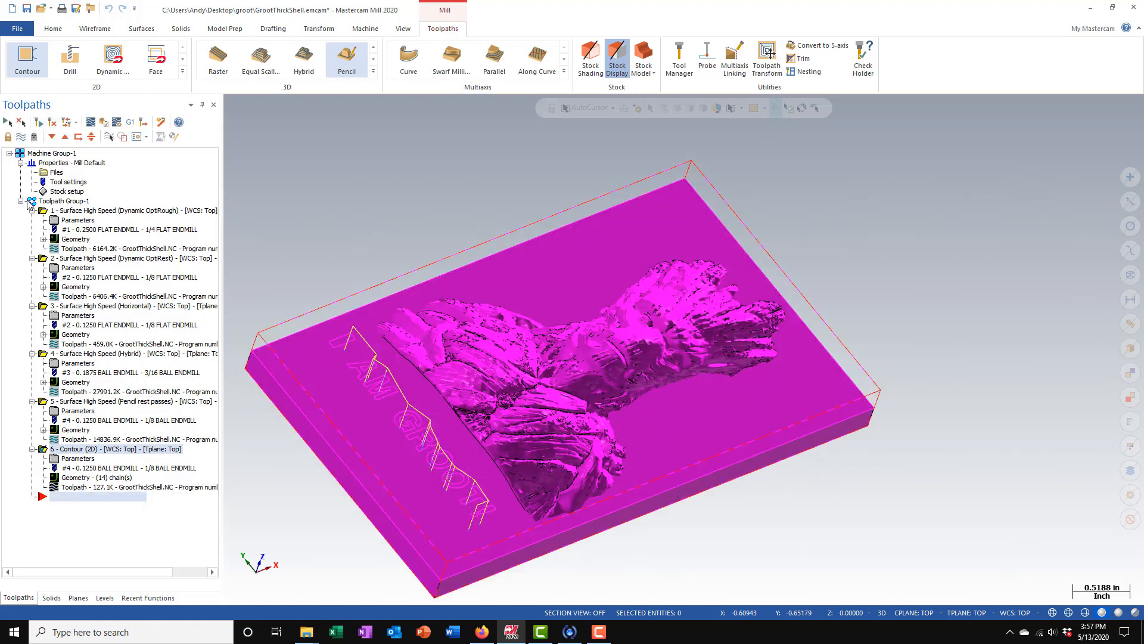
- Select all operations in Toolpath Group-1, display their toolpaths and open them in a maximized Verify simulation
{"action": "left_click", "coordinate": [32, 202]}
{"action": "left_click", "coordinate": [21, 137]}
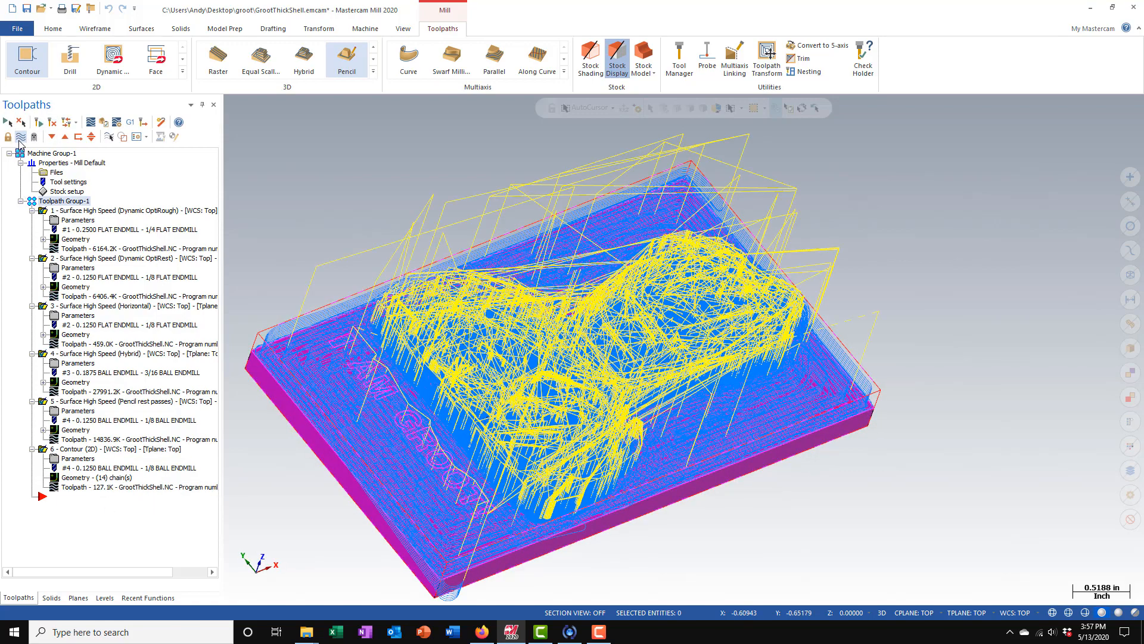
{"action": "left_click", "coordinate": [104, 122]}
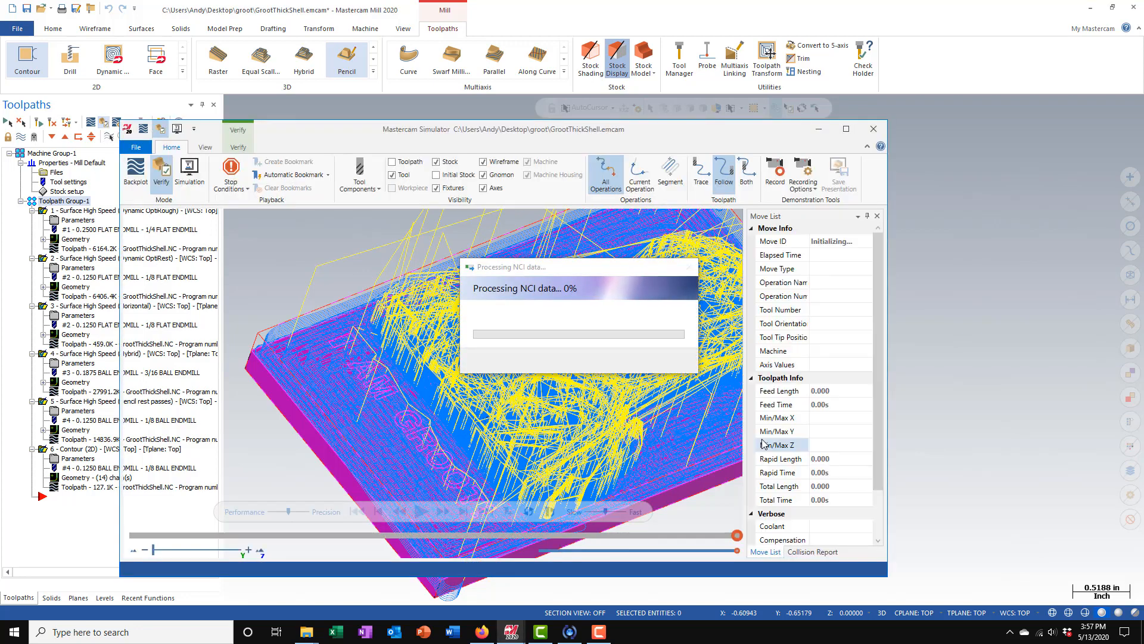
{"action": "left_click", "coordinate": [846, 129]}
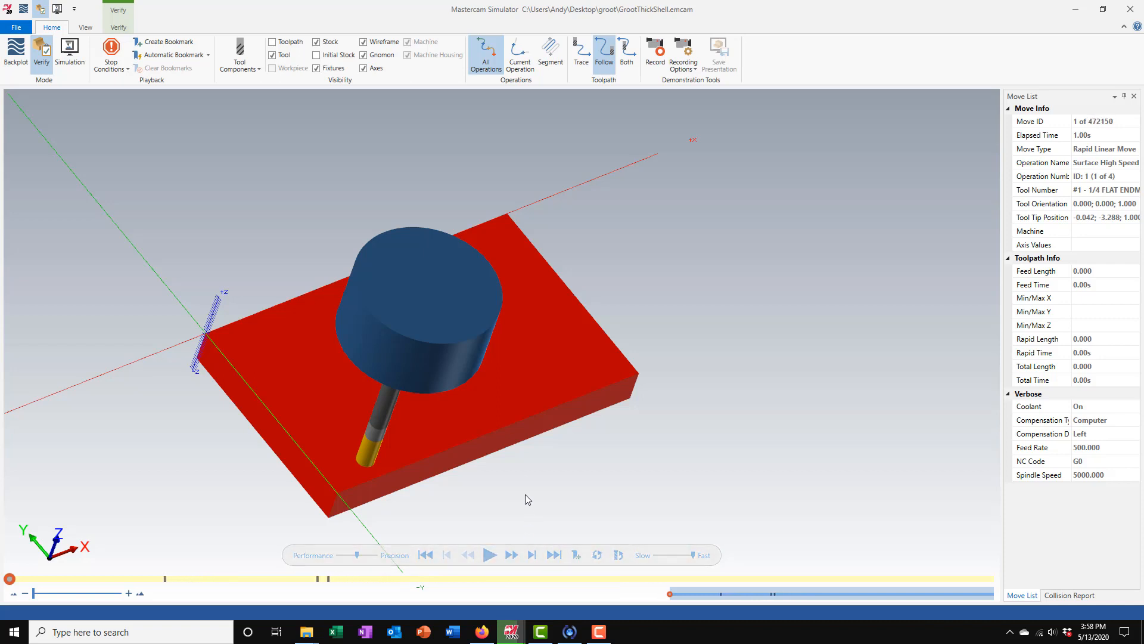
- Play the Verify simulation through all six machining operations on the stock
{"action": "scroll", "coordinate": [521, 448], "scroll_direction": "down", "scroll_amount": 1}
{"action": "scroll", "coordinate": [383, 473], "scroll_direction": "up", "scroll_amount": 2}
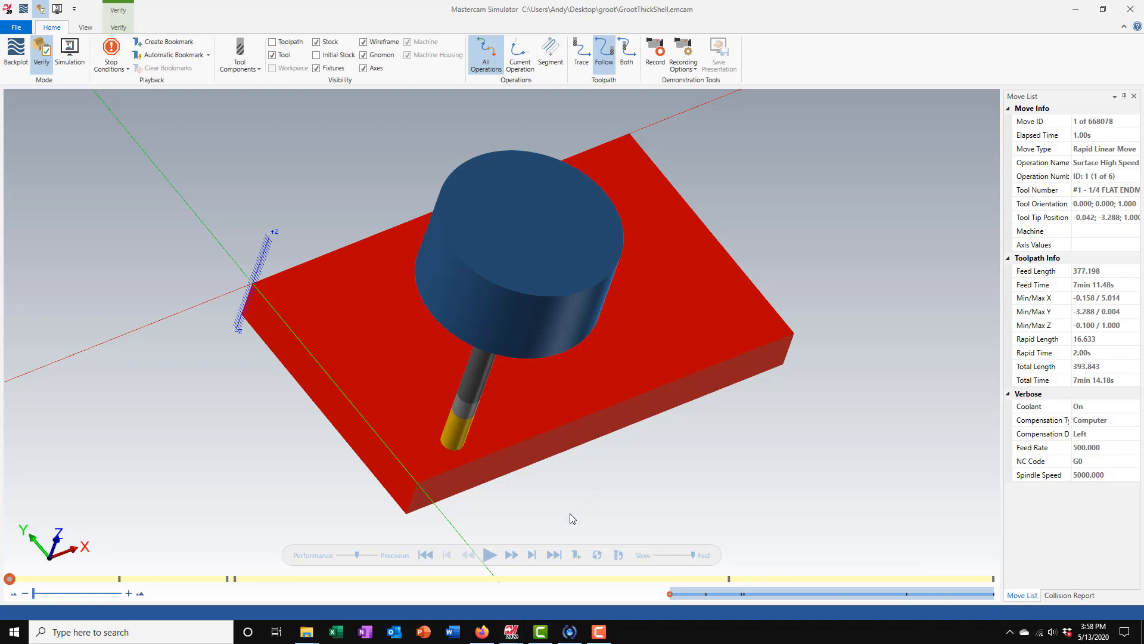
{"action": "left_click", "coordinate": [489, 555]}
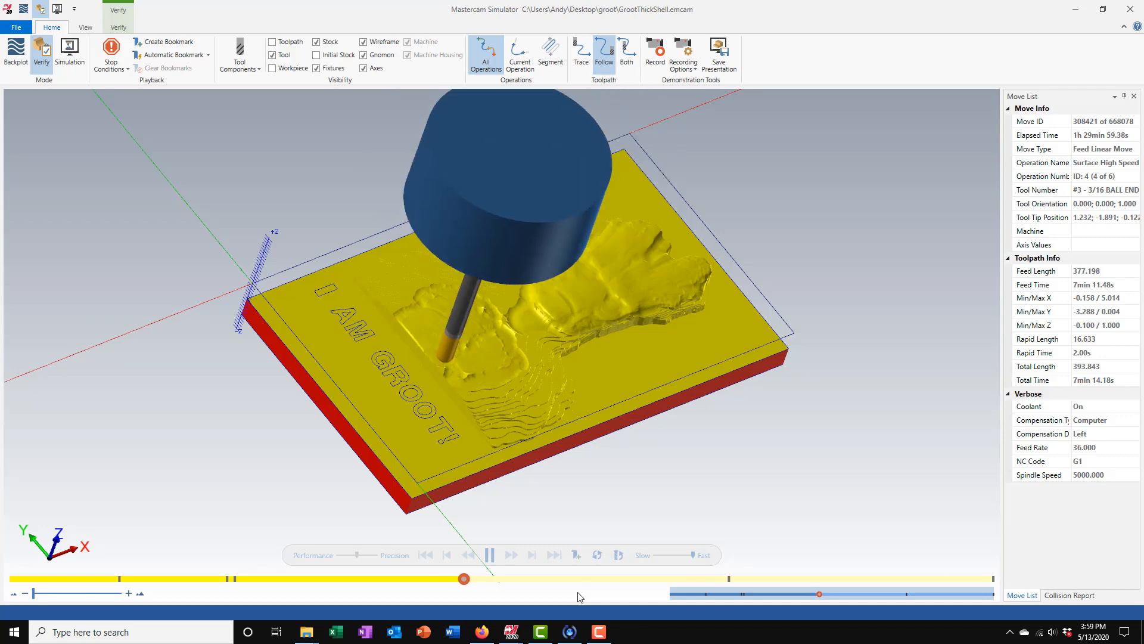
{"action": "scroll", "coordinate": [525, 351], "scroll_direction": "up", "scroll_amount": 3}
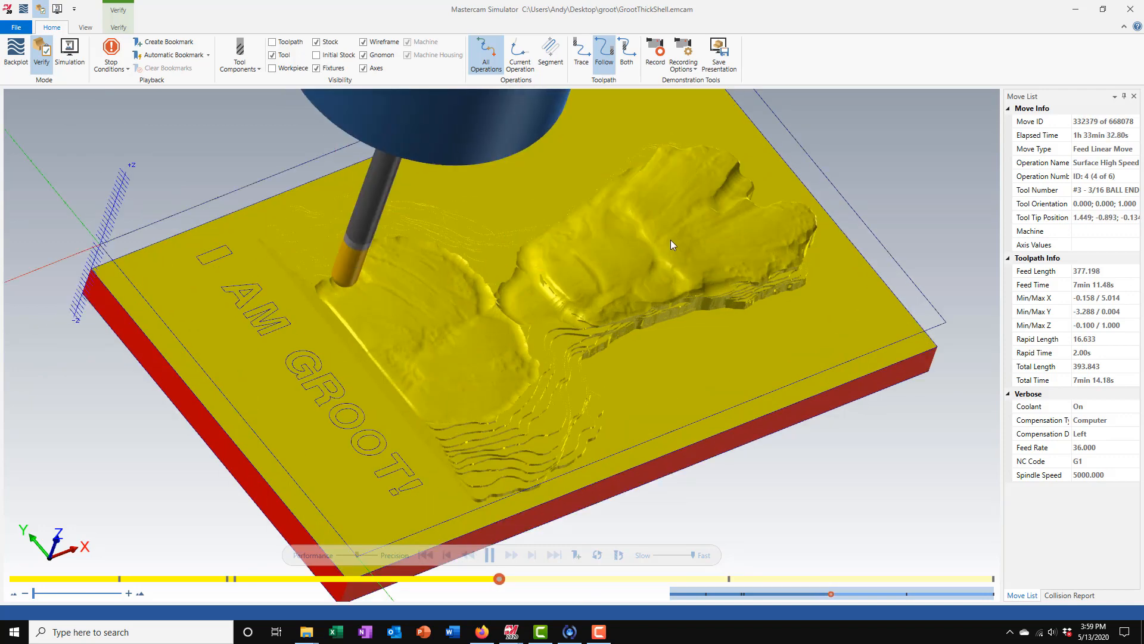
{"action": "scroll", "coordinate": [595, 284], "scroll_direction": "down", "scroll_amount": 3}
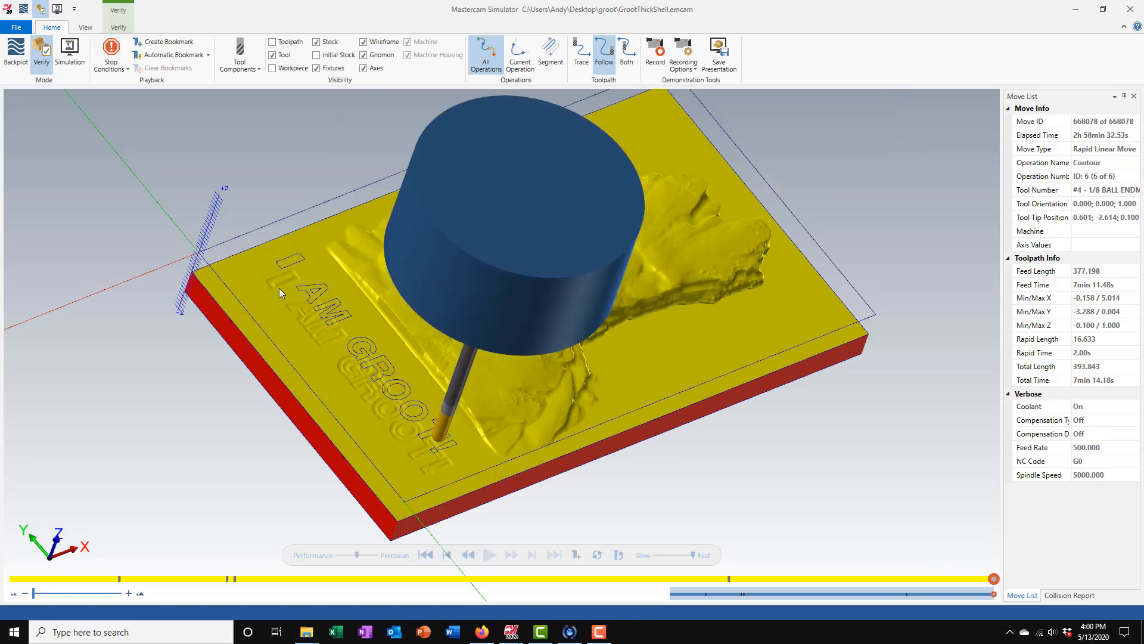
- Examine the machined relief and the position of the engraved "I AM GROOT!" lettering from several angles
{"action": "middle_click_drag", "start_coordinate": [371, 410], "coordinate": [380, 442]}
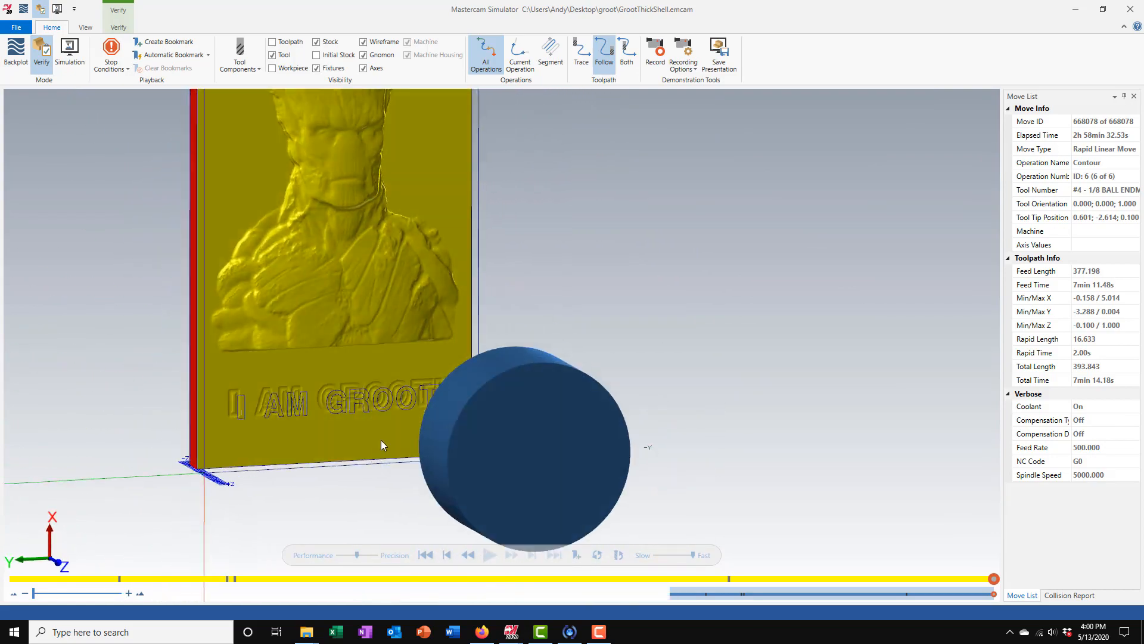
{"action": "scroll", "coordinate": [381, 443], "scroll_direction": "down", "scroll_amount": 4}
{"action": "scroll", "coordinate": [322, 324], "scroll_direction": "up", "scroll_amount": 5}
{"action": "middle_click_drag", "start_coordinate": [413, 350], "coordinate": [422, 309]}
{"action": "scroll", "coordinate": [496, 307], "scroll_direction": "down", "scroll_amount": 3}
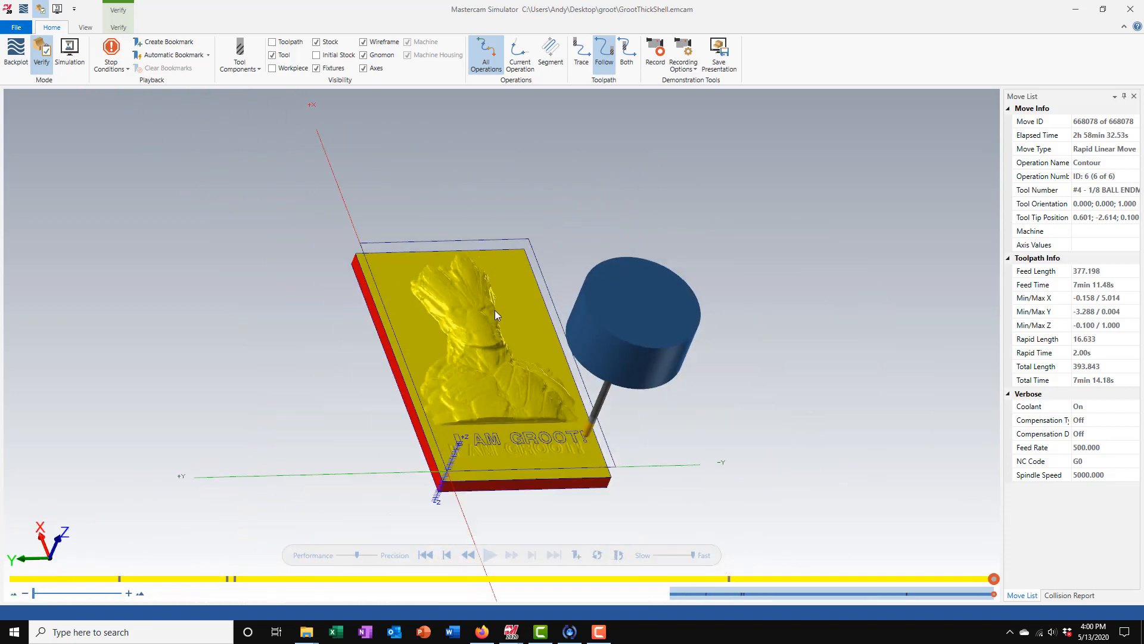
{"action": "scroll", "coordinate": [508, 438], "scroll_direction": "up", "scroll_amount": 2}
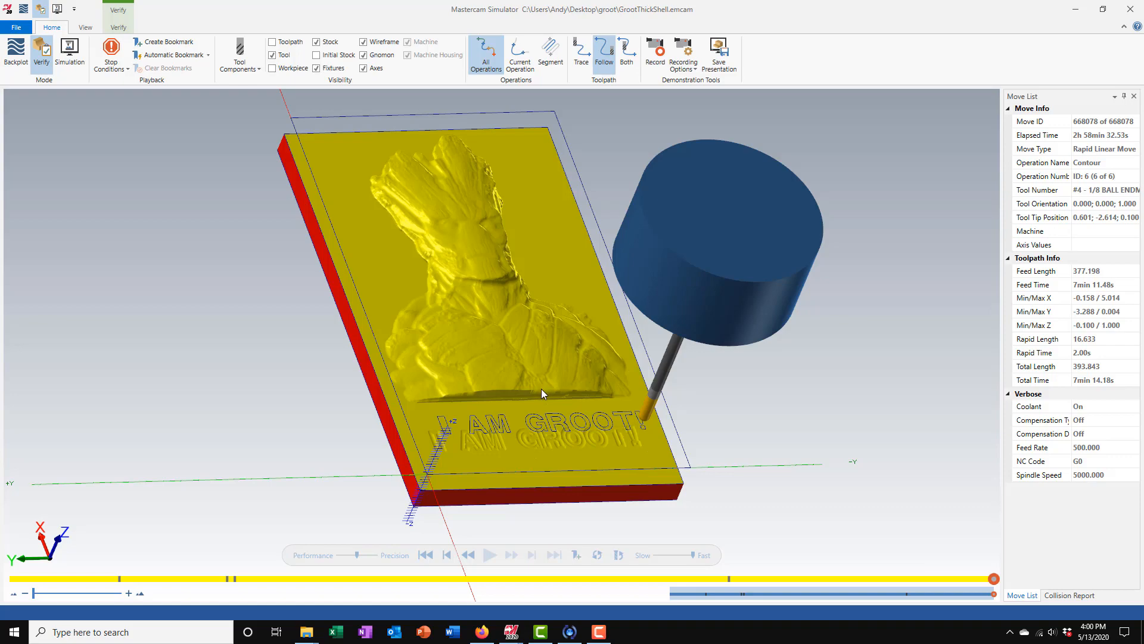
{"action": "middle_click_drag", "start_coordinate": [540, 418], "coordinate": [534, 459]}
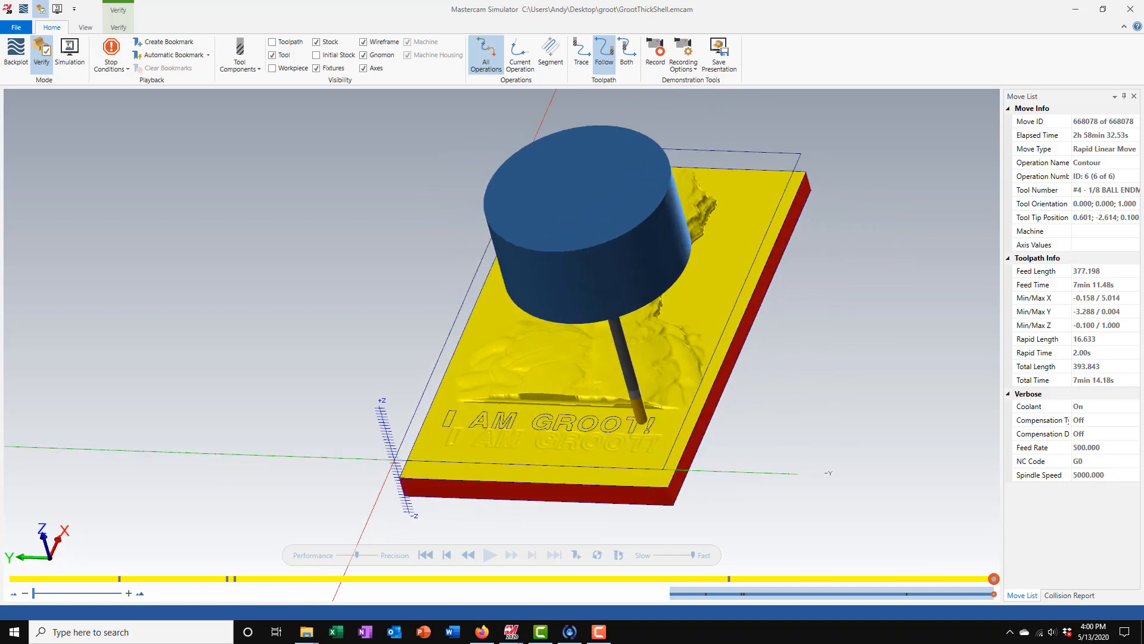
{"action": "left_click", "coordinate": [540, 637]}
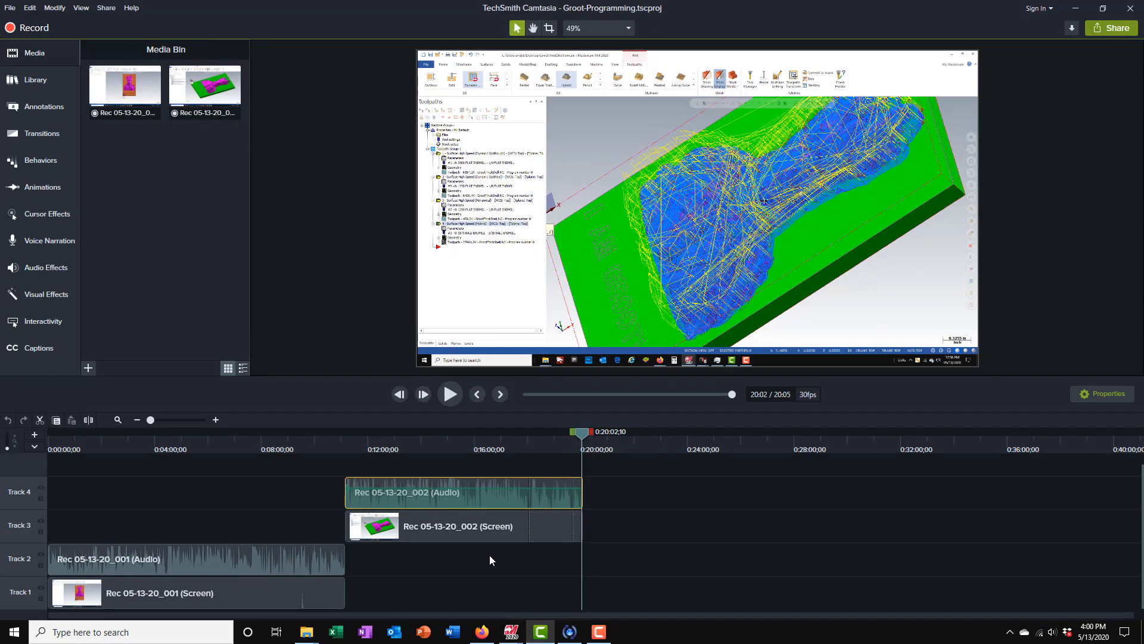